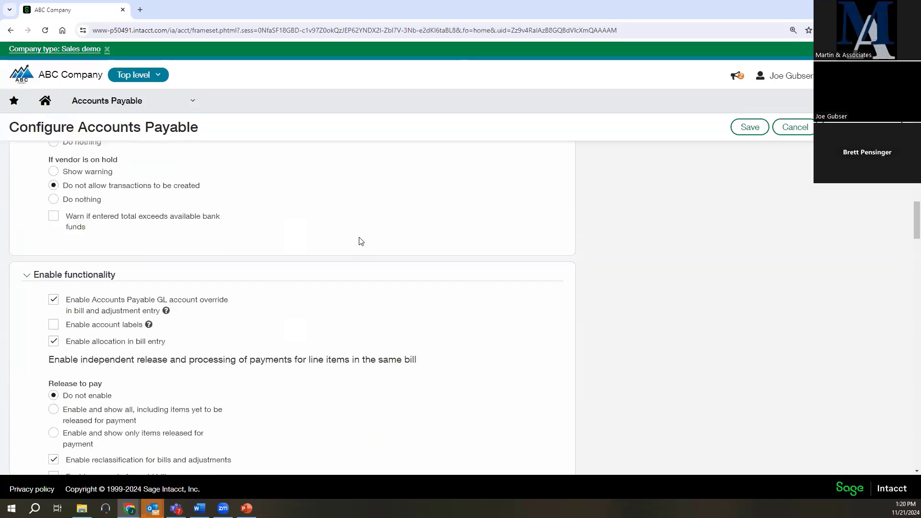
# Step: Find the bill approval settings in the Accounts Payable configuration
pyautogui.scroll(-12, 361, 241)
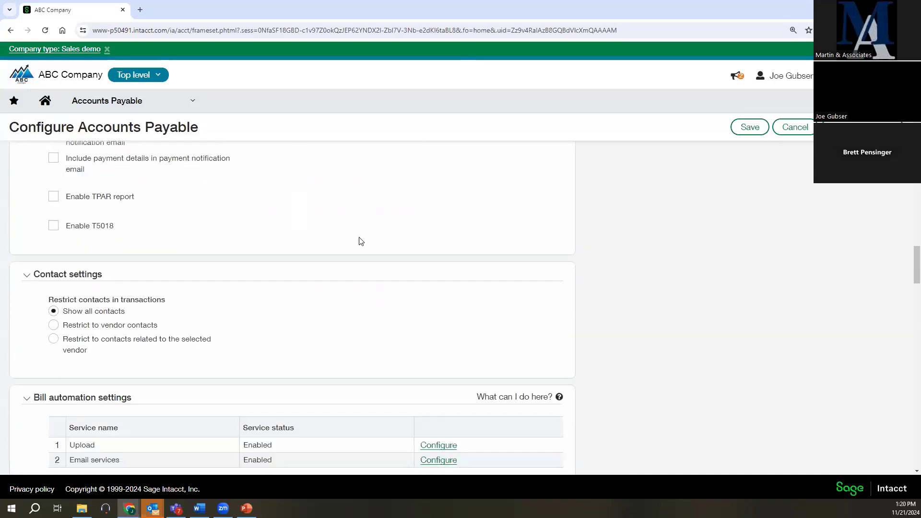
pyautogui.scroll(-12, 360, 241)
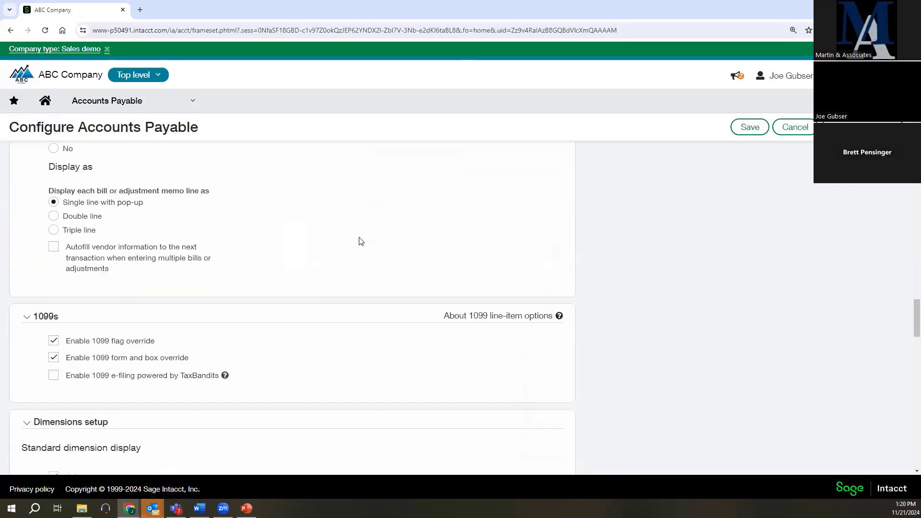
pyautogui.scroll(-10, 360, 240)
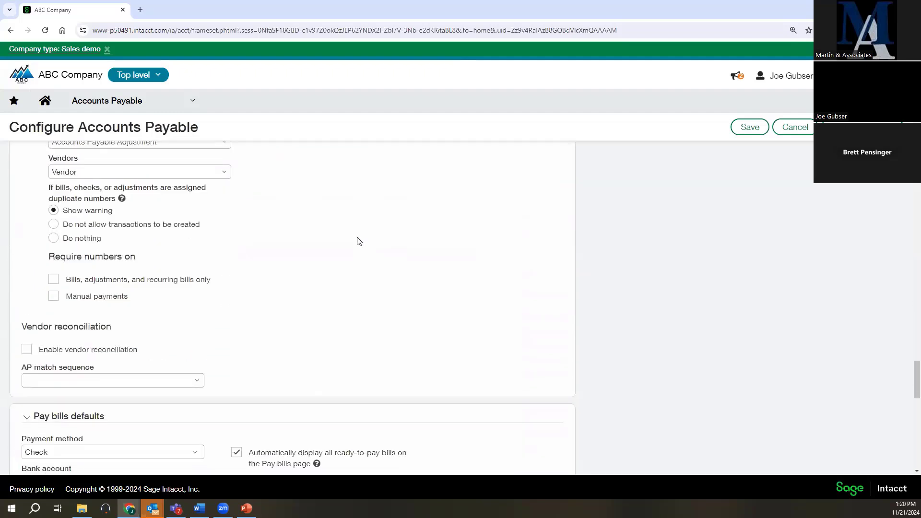
pyautogui.scroll(-1, 359, 241)
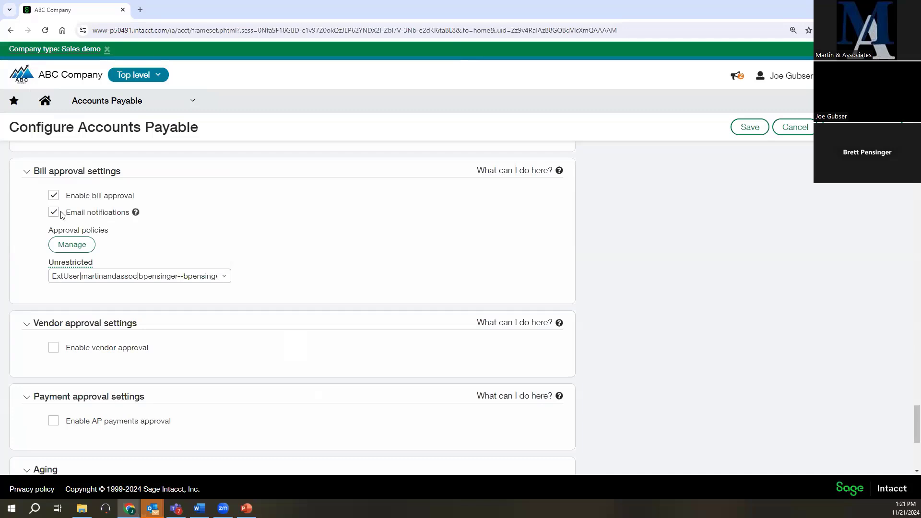
# Step: Duplicate the browser tab and review the approval request notification options in the user's own preferences there
pyautogui.rightClick(90, 10)
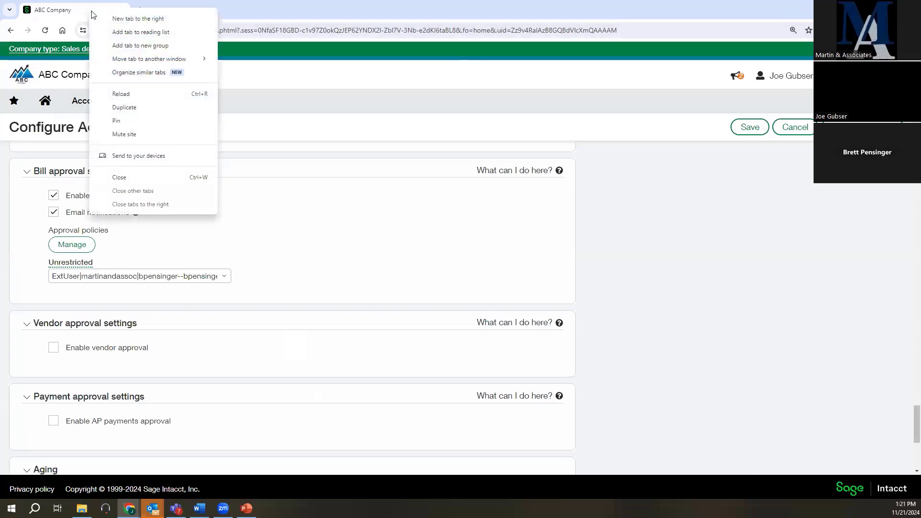
pyautogui.click(124, 107)
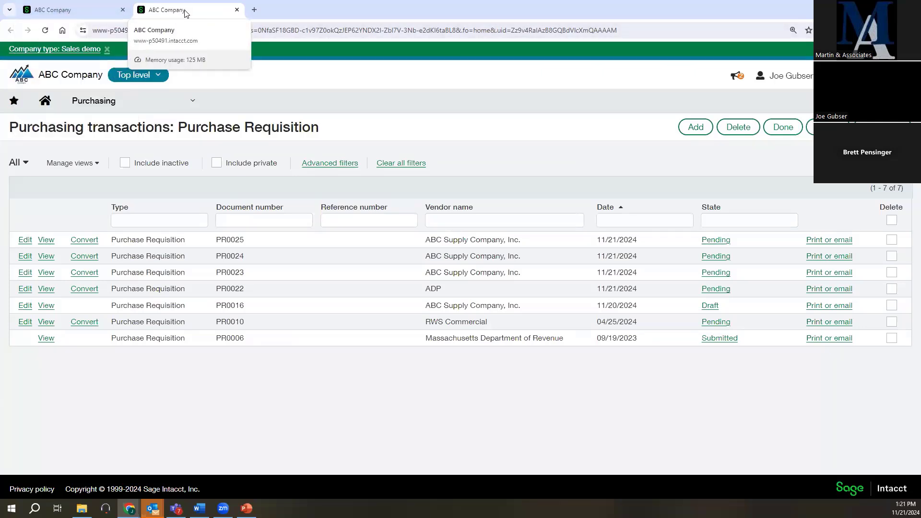
pyautogui.click(786, 83)
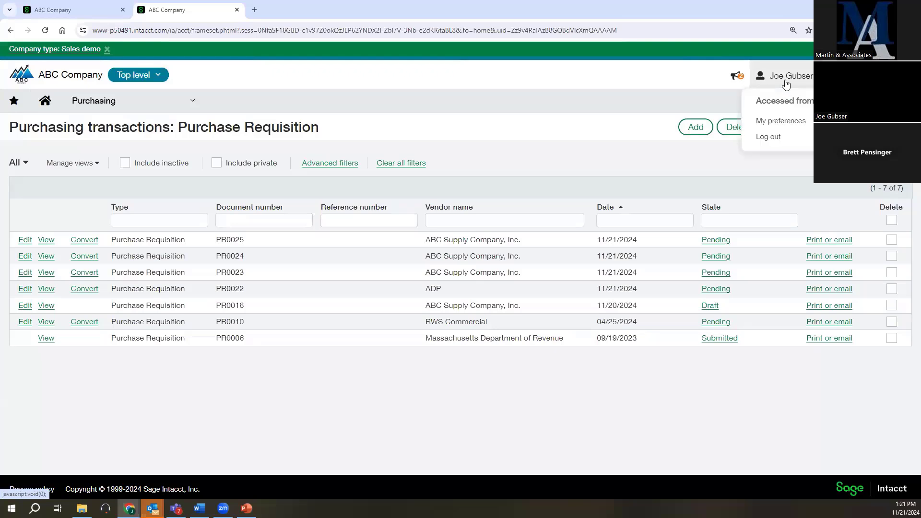
pyautogui.click(782, 121)
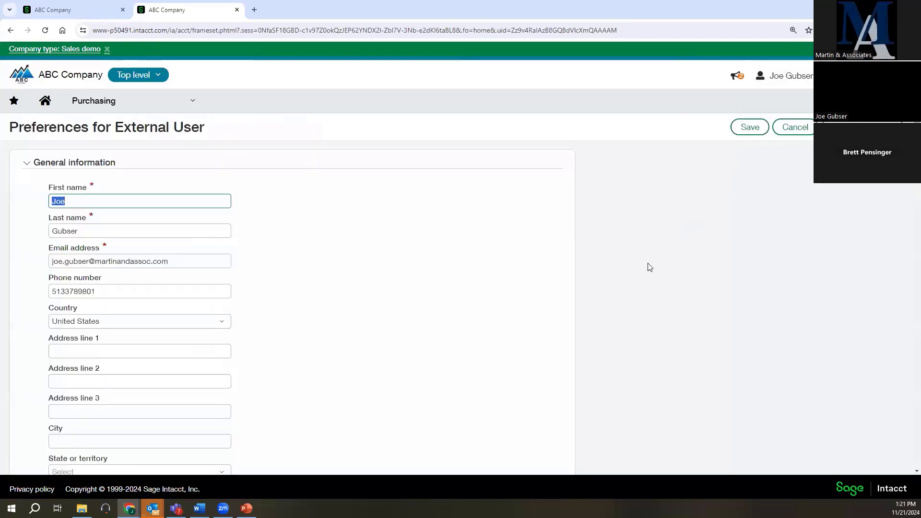
pyautogui.scroll(-9, 398, 309)
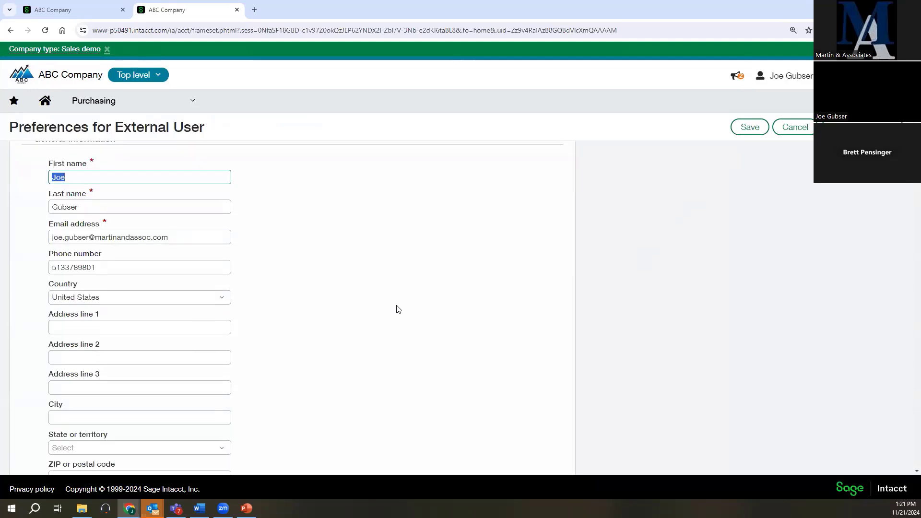
pyautogui.scroll(-5, 398, 309)
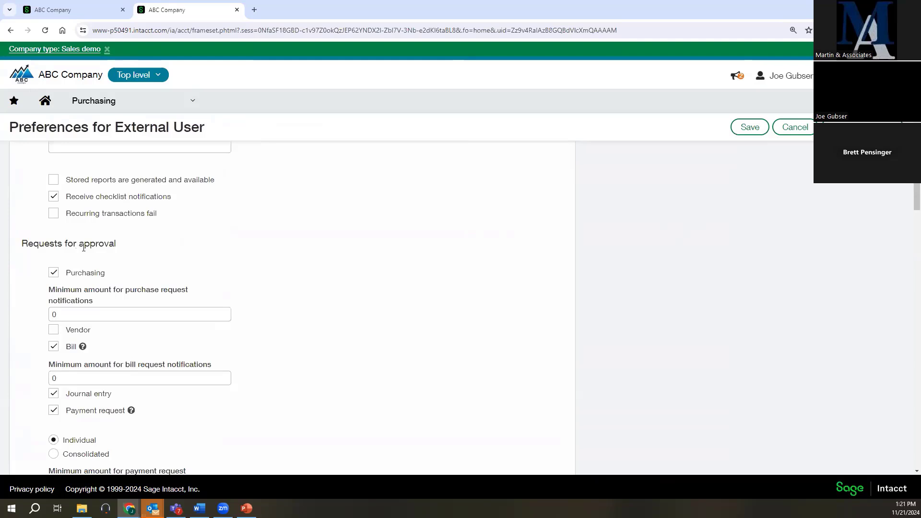
pyautogui.scroll(-1, 177, 265)
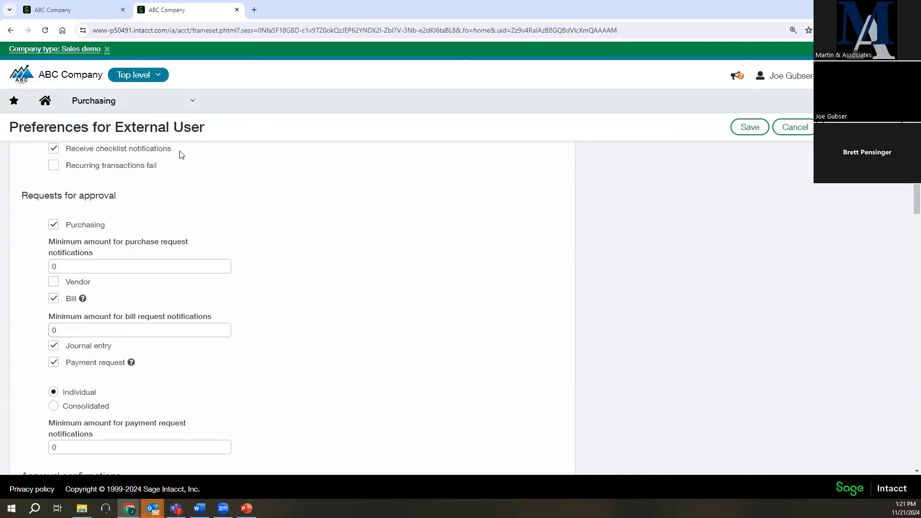
# Step: Return to the Accounts Payable configuration and check which users can be chosen as the Unrestricted bill approver
pyautogui.click(74, 8)
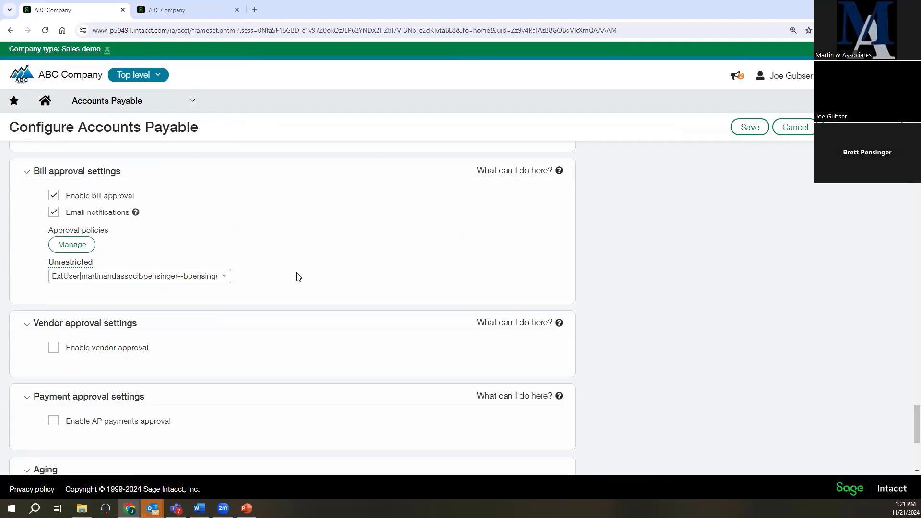
pyautogui.click(226, 280)
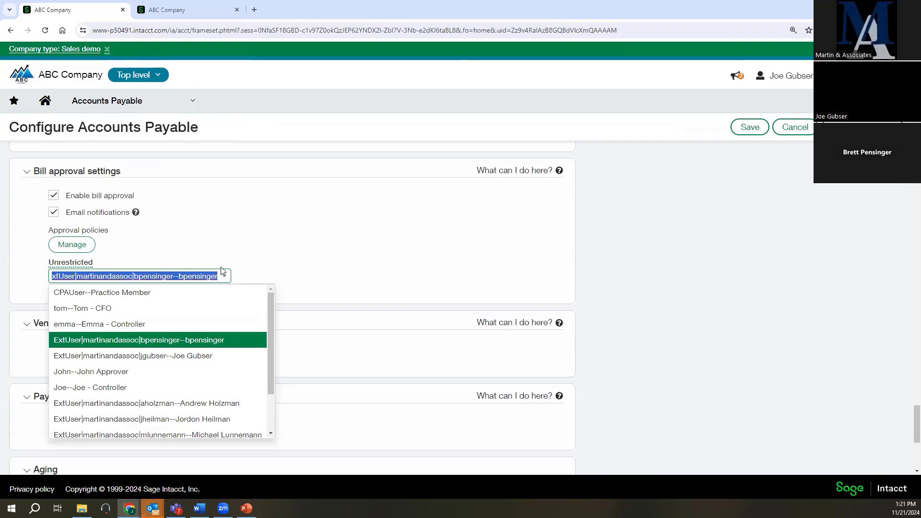
pyautogui.click(228, 276)
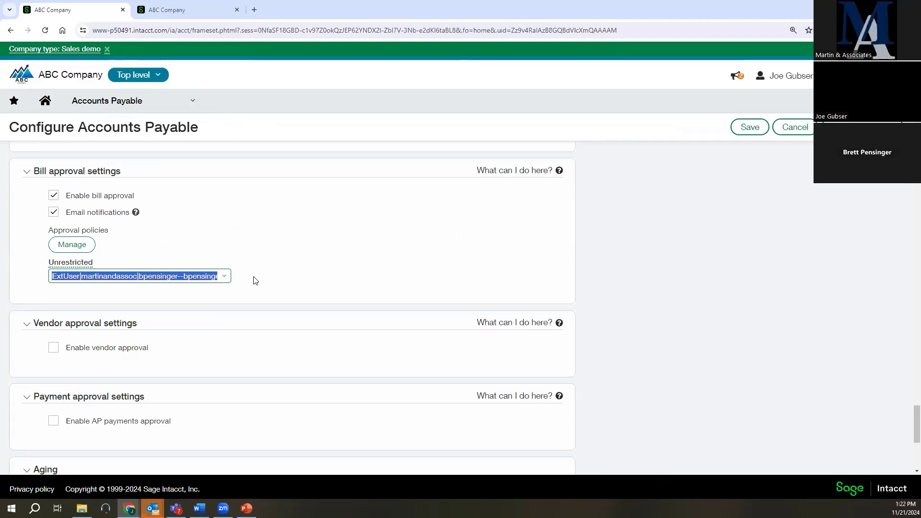
pyautogui.click(201, 249)
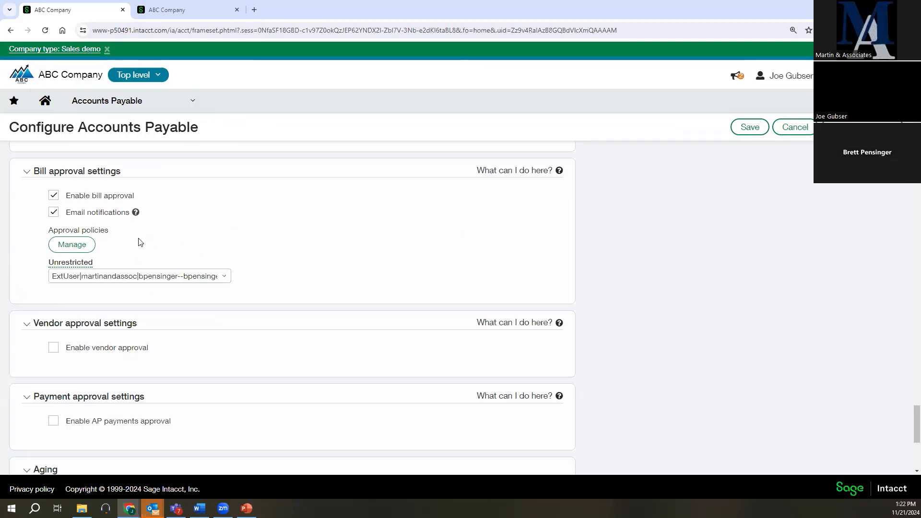
# Step: Open the bill approval policies for management and read the full rule type name in the first row
pyautogui.click(70, 246)
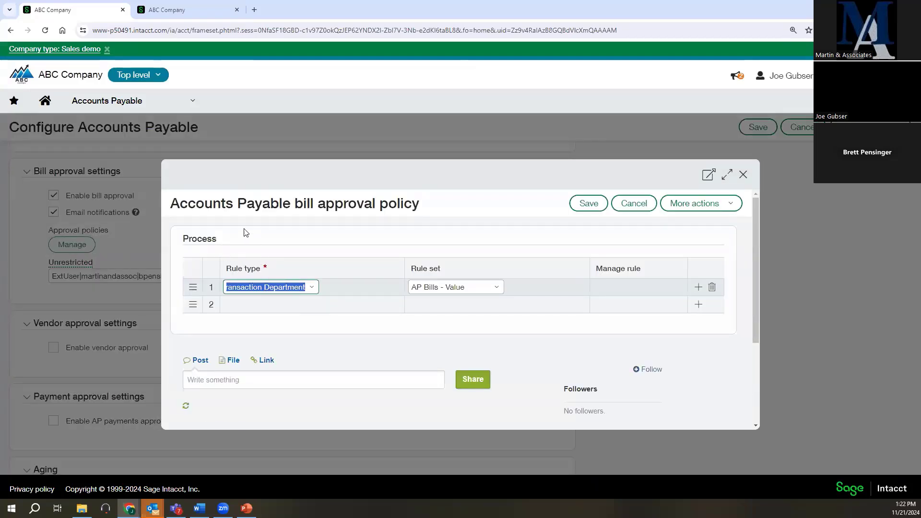
pyautogui.click(277, 286)
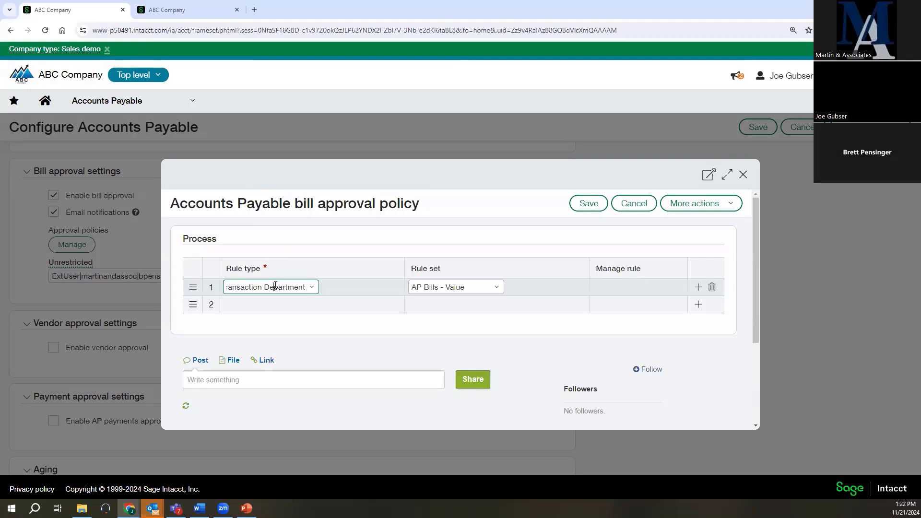
pyautogui.press('Home')
pyautogui.press('Right')
pyautogui.press('Right')
pyautogui.press('Right')
pyautogui.press('Right')
pyautogui.press('Right')
pyautogui.press('Right')
pyautogui.press('Right')
pyautogui.press('Right')
pyautogui.press('Right')
pyautogui.press('Right')
pyautogui.press('Right')
pyautogui.press('Right')
pyautogui.press('Right')
pyautogui.press('Right')
pyautogui.press('Right')
pyautogui.press('Right')
# Step: Open the AP Bills - Value rule set in full size for editing and review its default and department-specific rules
pyautogui.click(500, 287)
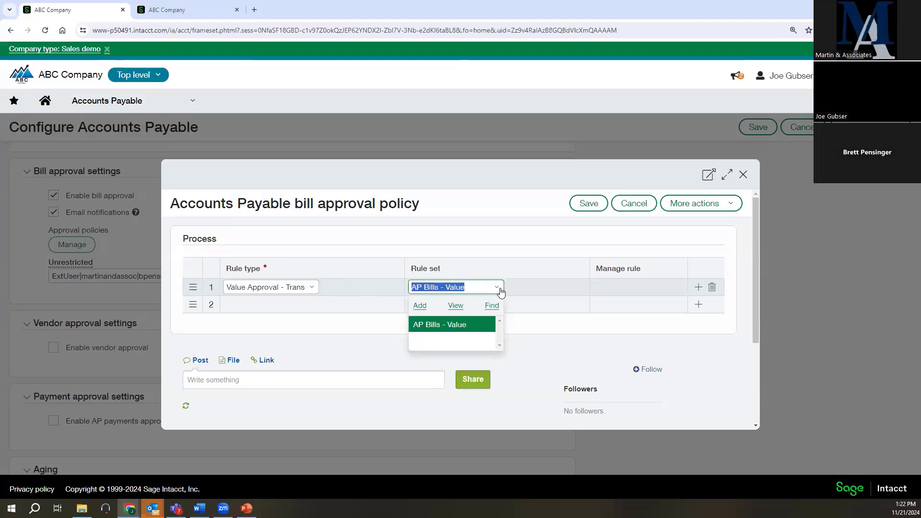
pyautogui.click(456, 306)
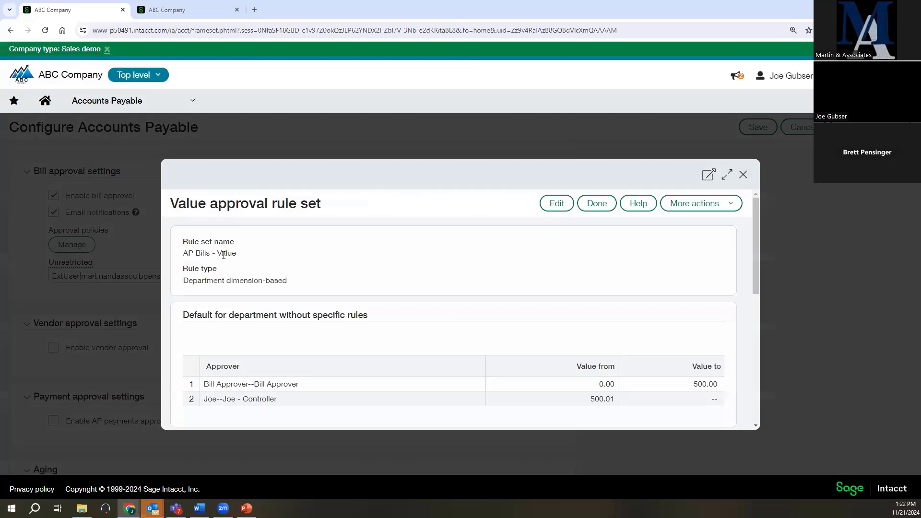
pyautogui.click(726, 175)
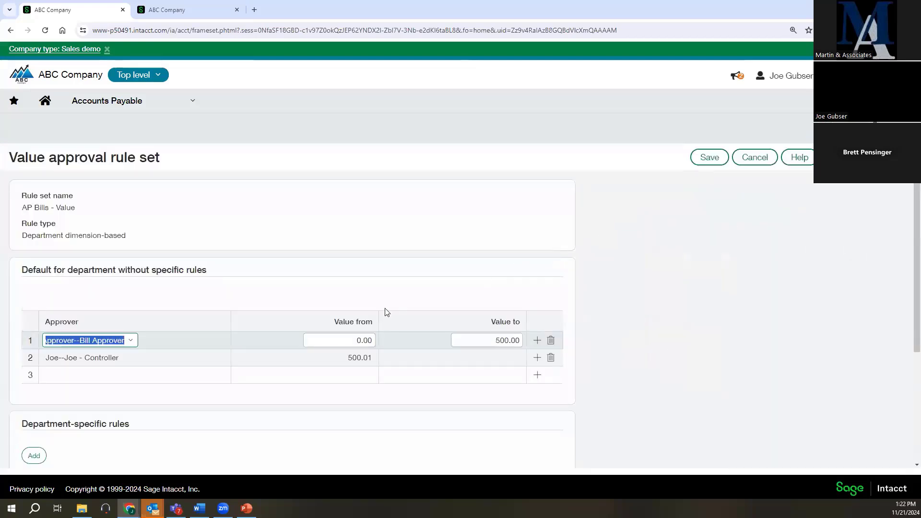
pyautogui.scroll(-1, 379, 309)
pyautogui.click(160, 251)
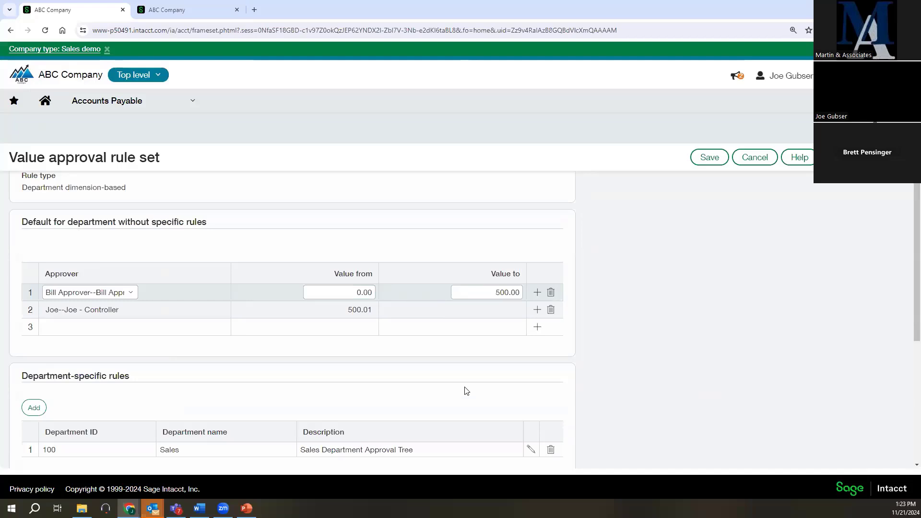
pyautogui.scroll(-1, 308, 354)
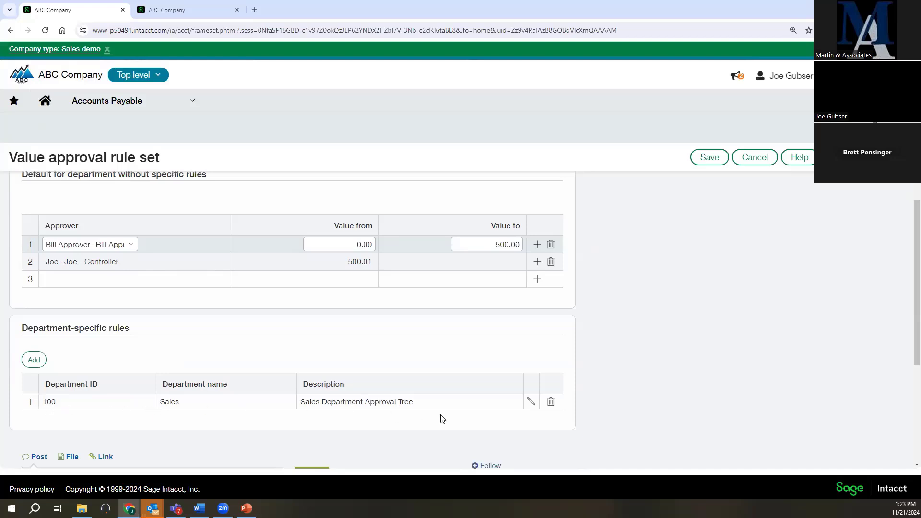
# Step: Open the Sales department's approval rule, examine its approval routing and limits, and close it
pyautogui.click(531, 405)
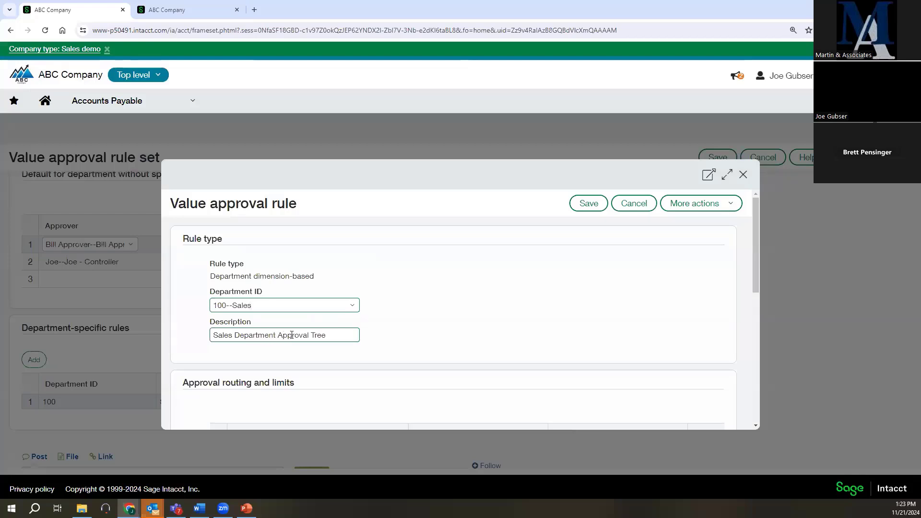
pyautogui.scroll(-2, 468, 344)
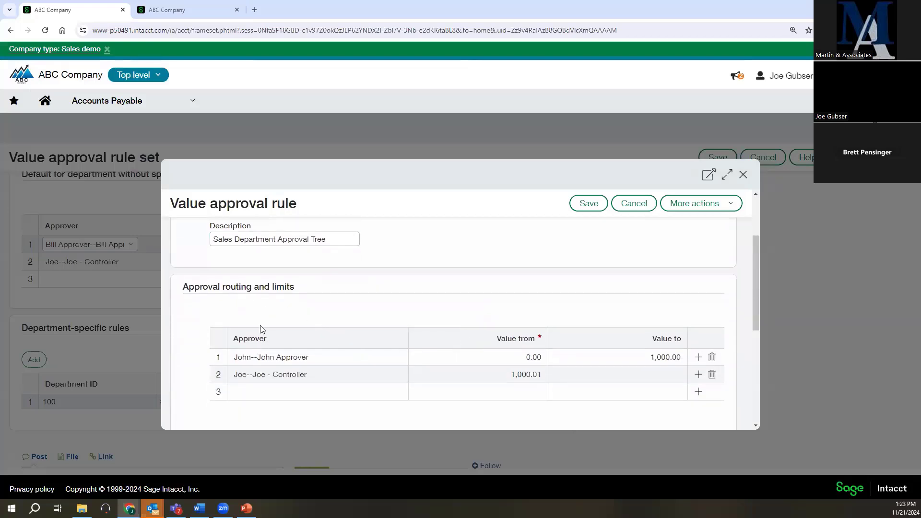
pyautogui.scroll(1, 263, 324)
pyautogui.scroll(-1, 268, 348)
pyautogui.click(745, 177)
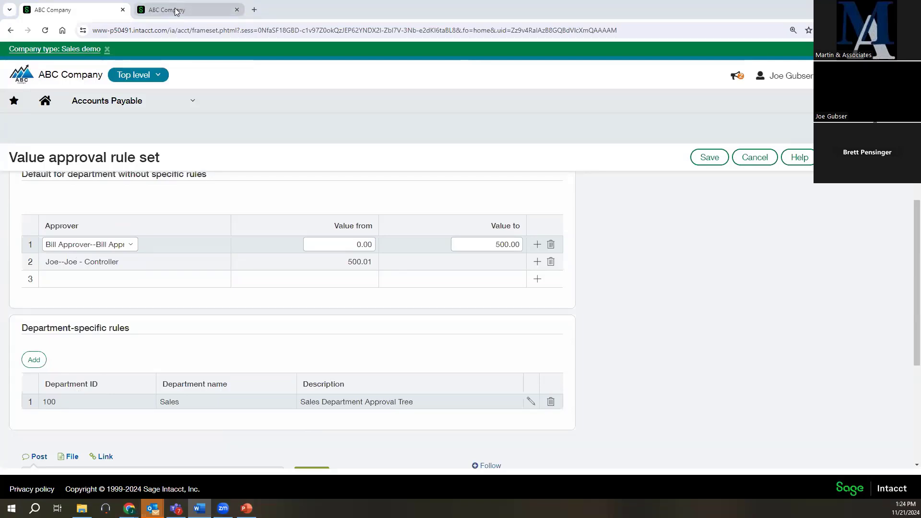
# Step: Cancel editing of the AP Bills - Value rule set and close the bill approval policy
pyautogui.moveTo(177, 11)
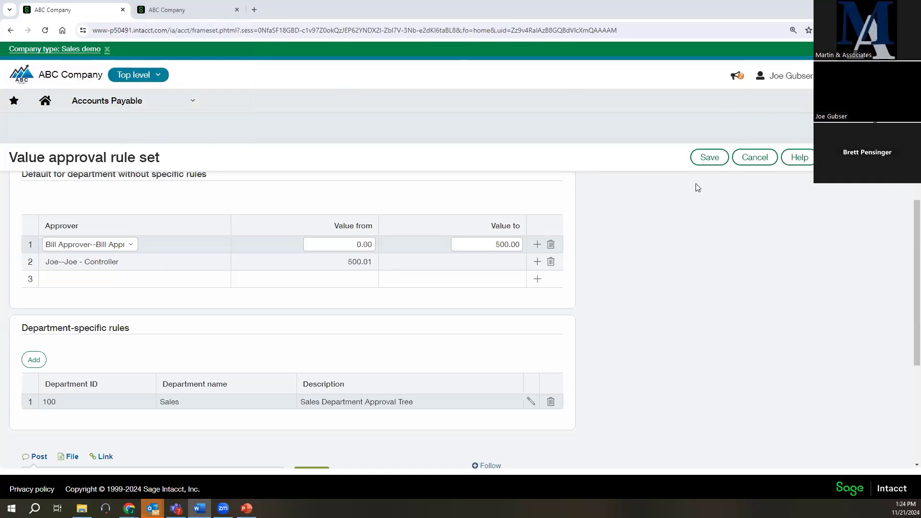
pyautogui.click(755, 158)
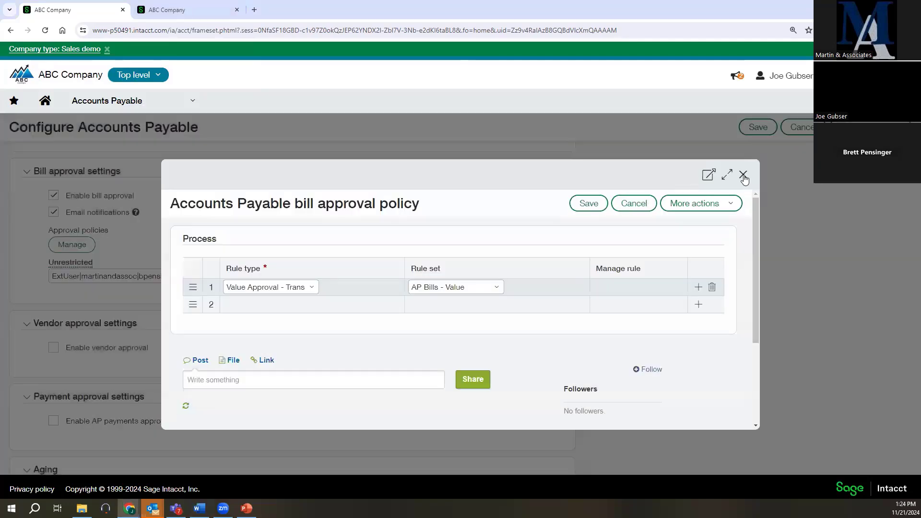
pyautogui.click(743, 175)
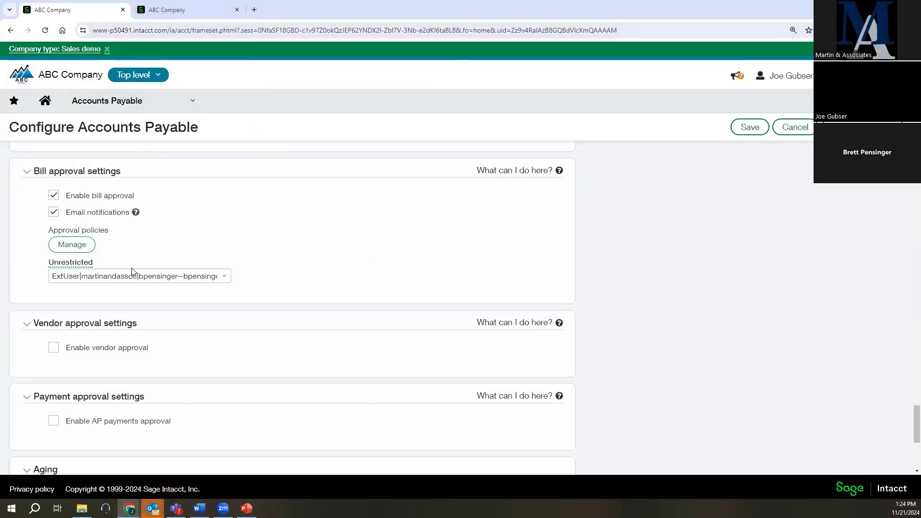
# Step: Reopen the bill approval policy and set the second row's rule type to Value Approval
pyautogui.click(79, 249)
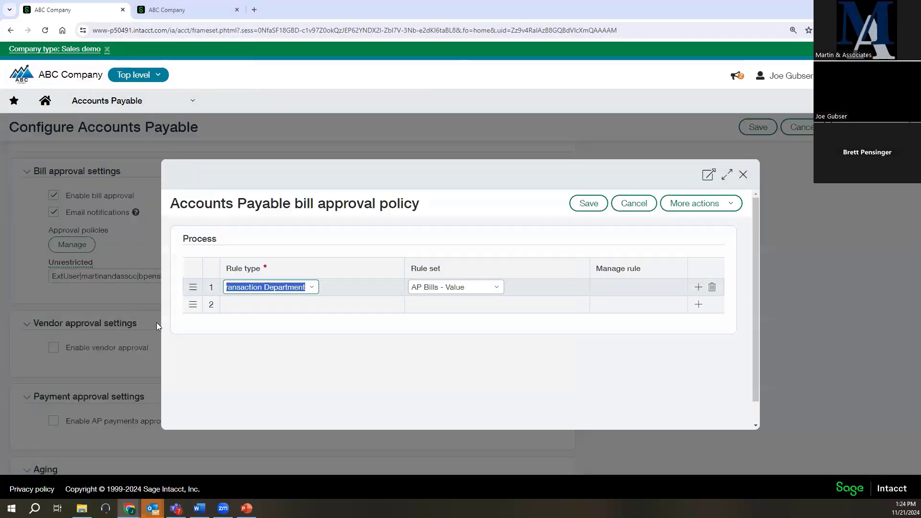
pyautogui.click(307, 306)
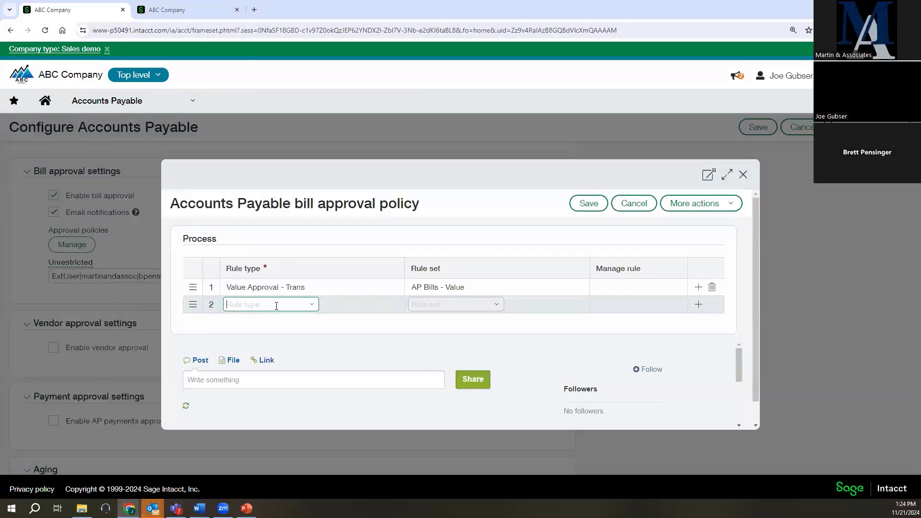
pyautogui.click(309, 309)
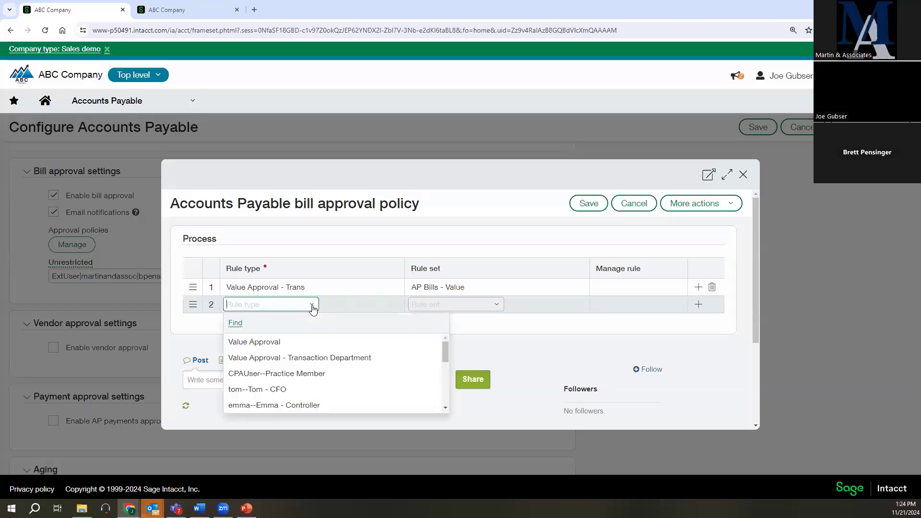
pyautogui.click(279, 344)
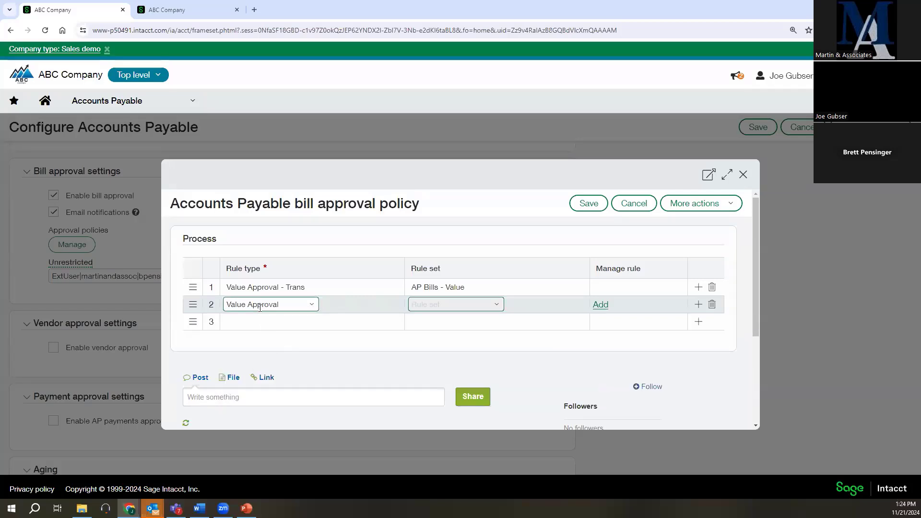
# Step: Open a new value approval rule for the second row and examine its description, levels, value limits and minimum approvers
pyautogui.click(600, 305)
pyautogui.scroll(-2, 314, 378)
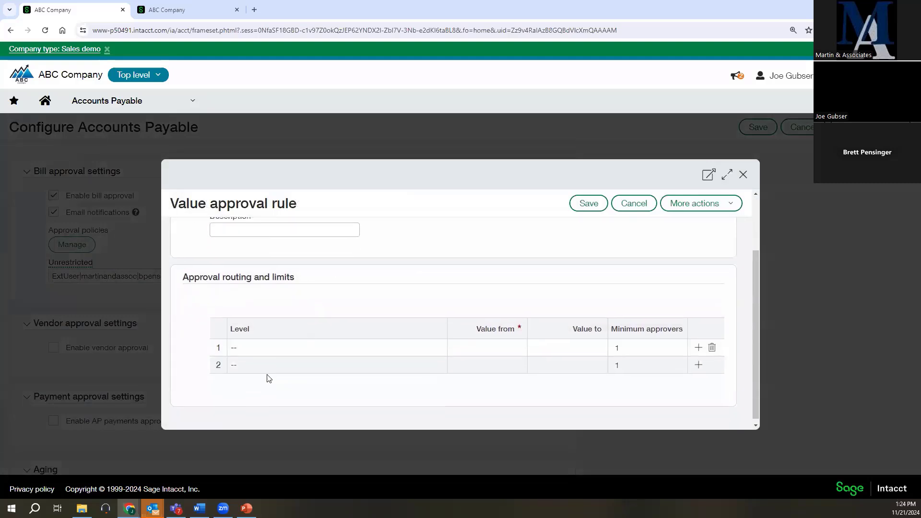
pyautogui.scroll(2, 265, 271)
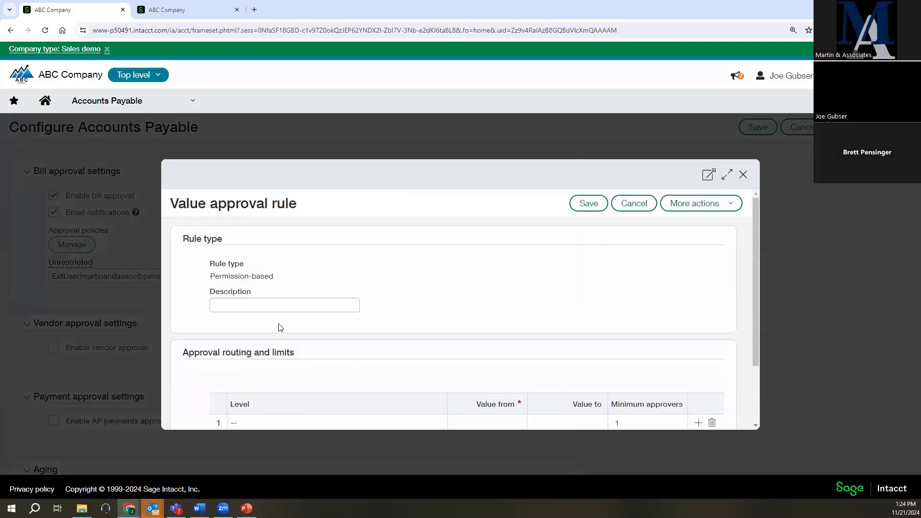
pyautogui.scroll(-1, 316, 385)
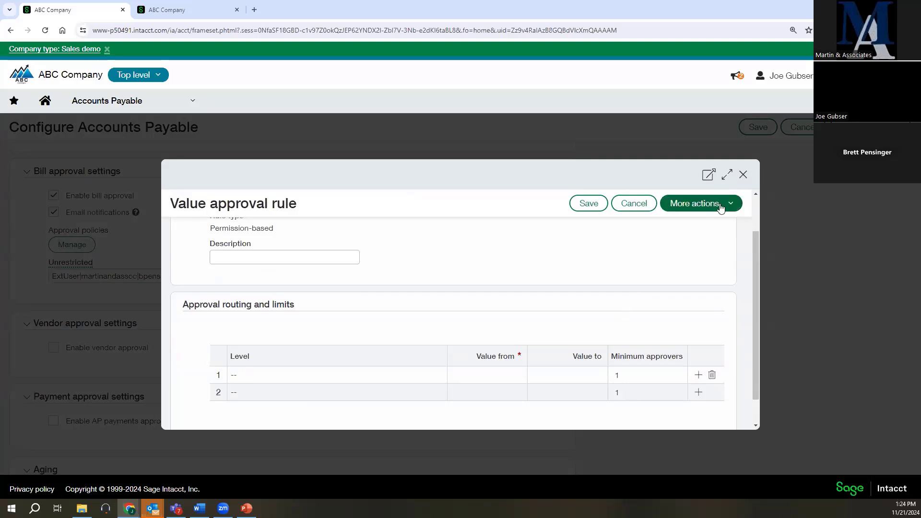
# Step: Close the new value approval rule, remove the second row from the bill approval policy, and save the policy
pyautogui.click(743, 175)
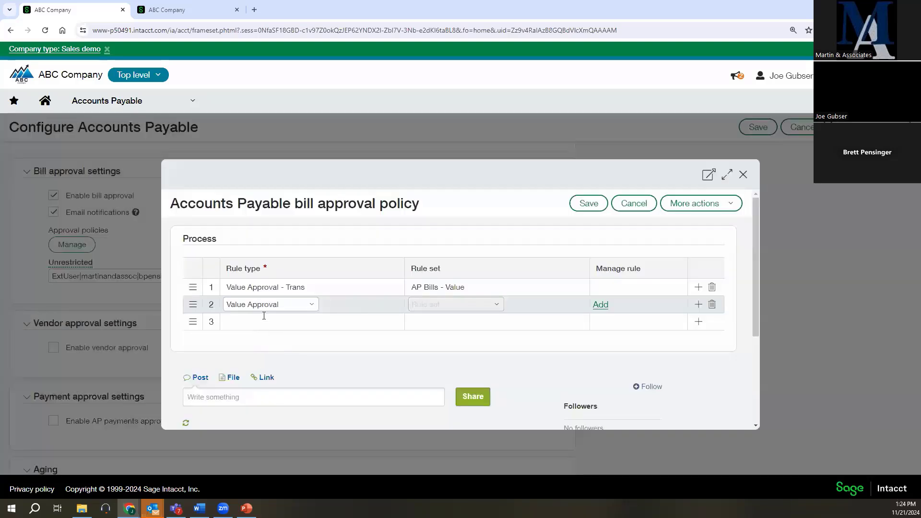
pyautogui.click(712, 305)
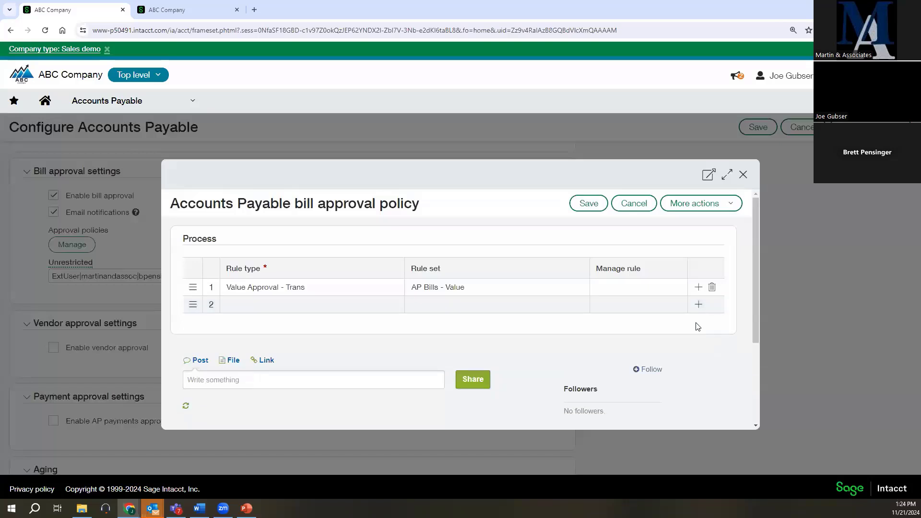
pyautogui.click(588, 205)
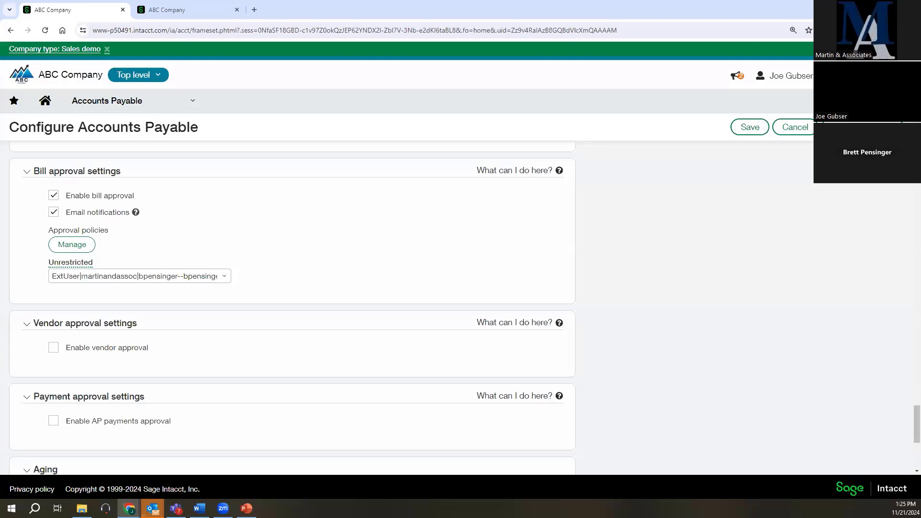
# Step: In the second browser tab, open the company's roles list and open the AP Manager role for editing
pyautogui.click(172, 10)
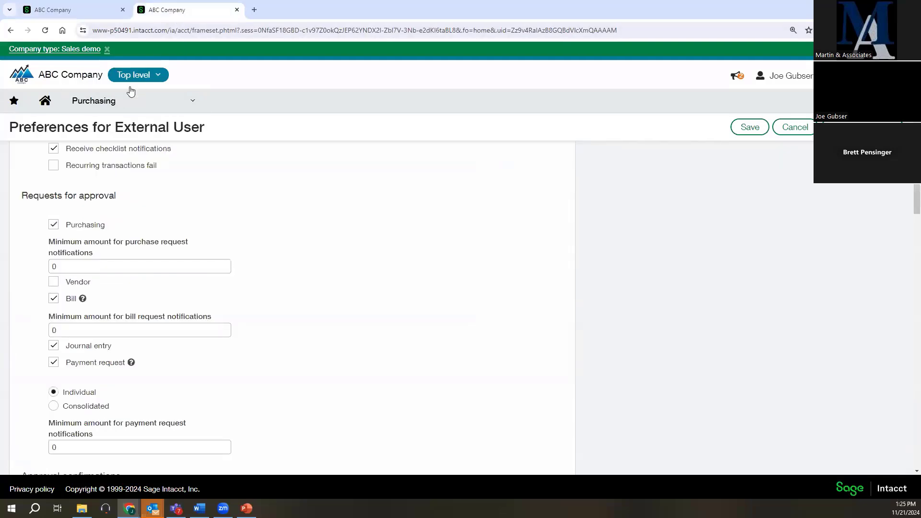
pyautogui.click(98, 107)
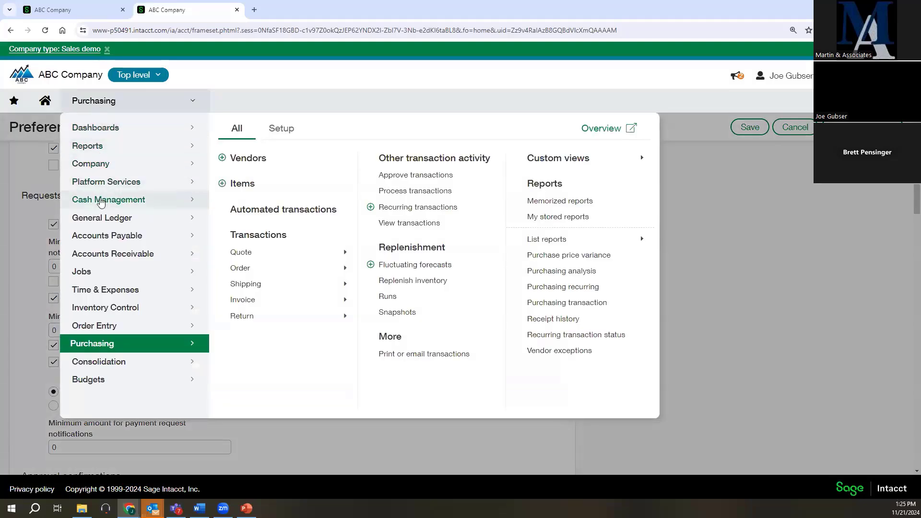
pyautogui.click(98, 165)
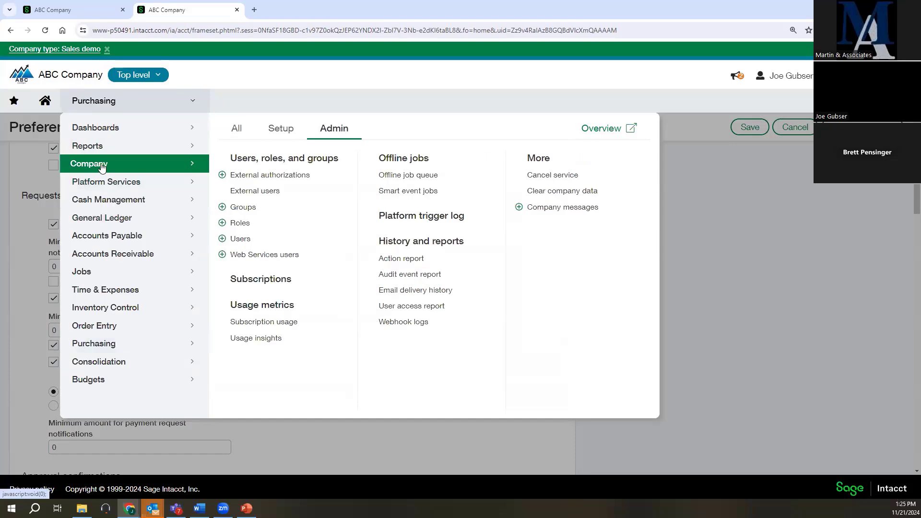
pyautogui.click(241, 223)
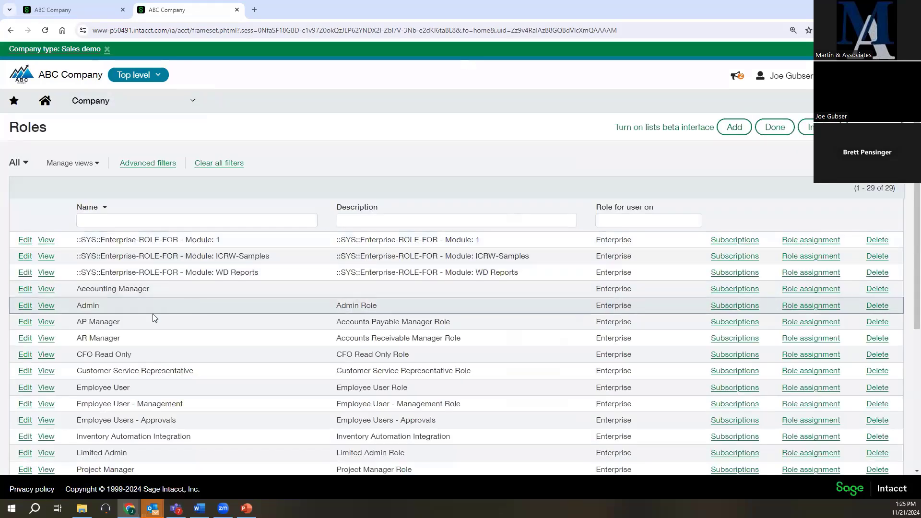
pyautogui.click(25, 322)
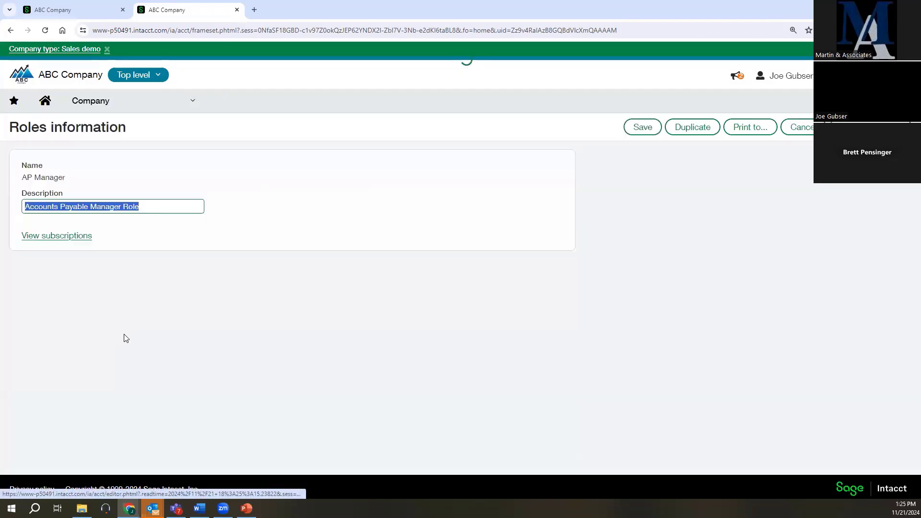
# Step: View the AP Manager role's subscriptions, examine the bill approval levels in its Accounts Payable permissions, and cancel the permissions
pyautogui.click(55, 237)
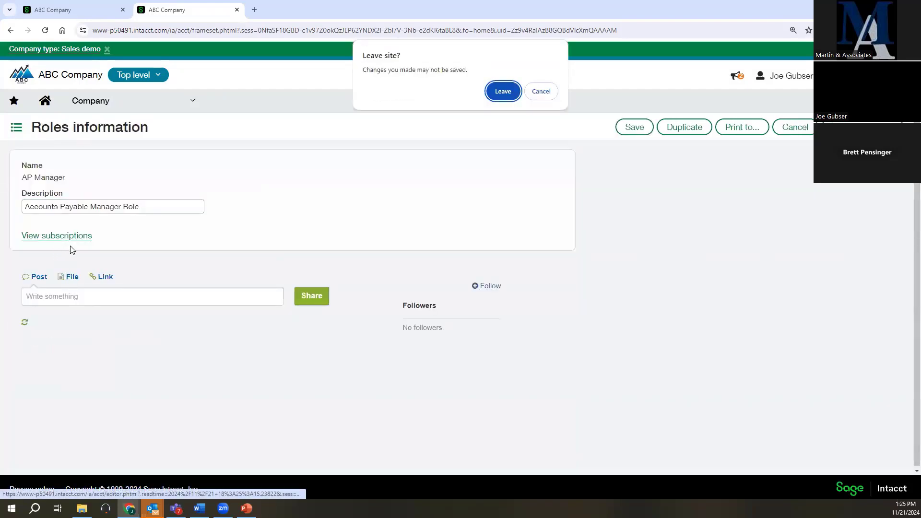
pyautogui.click(502, 91)
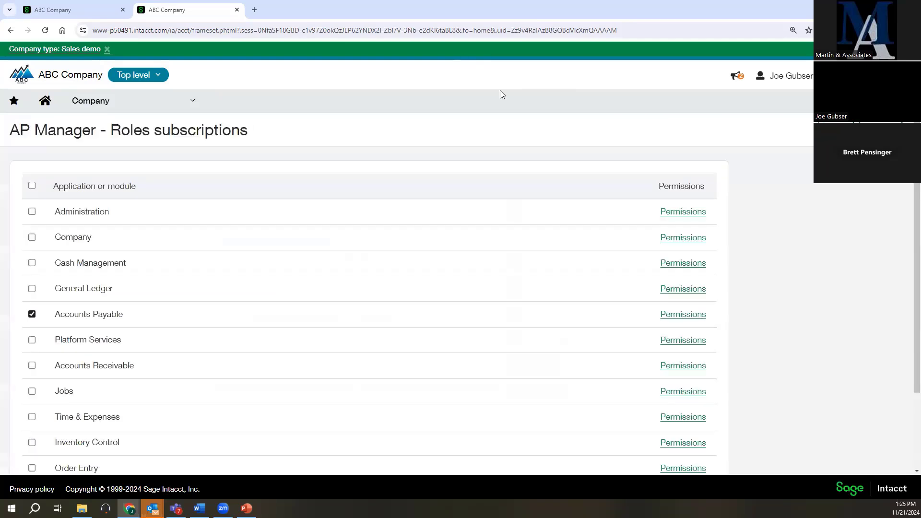
pyautogui.click(667, 314)
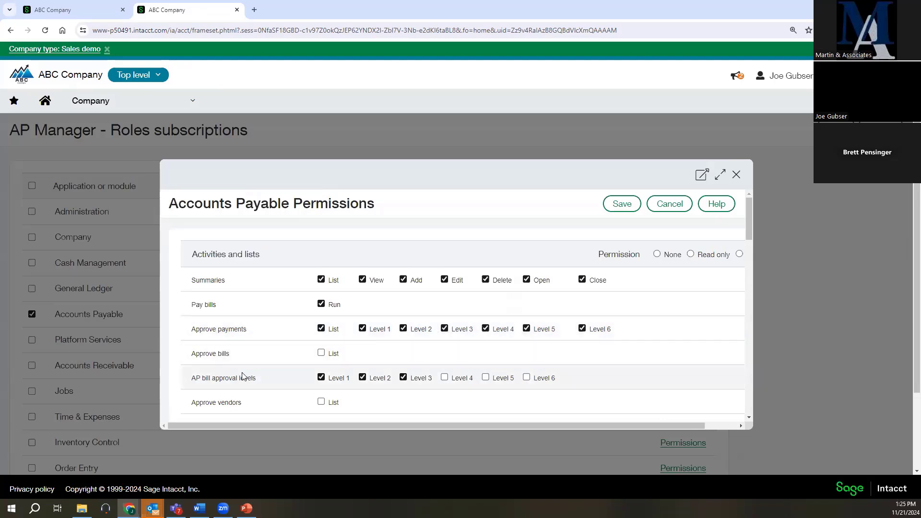
pyautogui.click(680, 210)
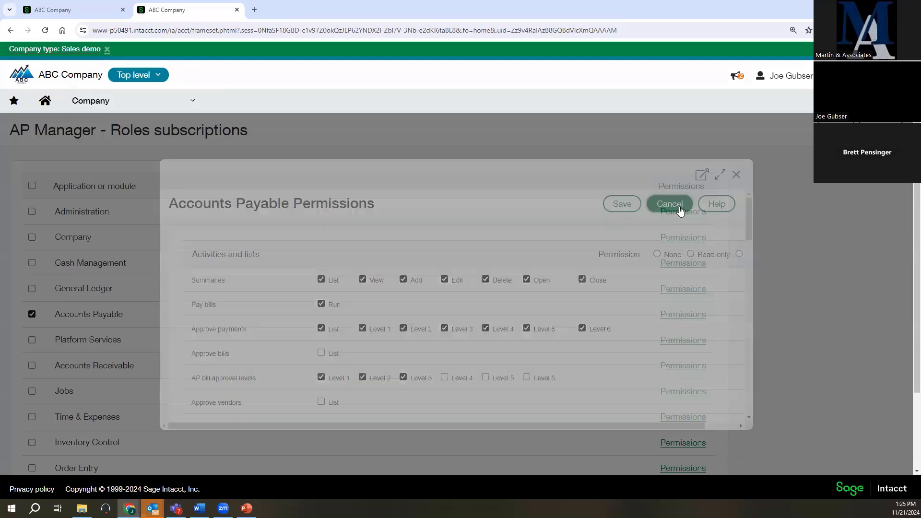
# Step: Open the Bill Approver user record from the company's users and examine its user type and assigned roles
pyautogui.click(92, 102)
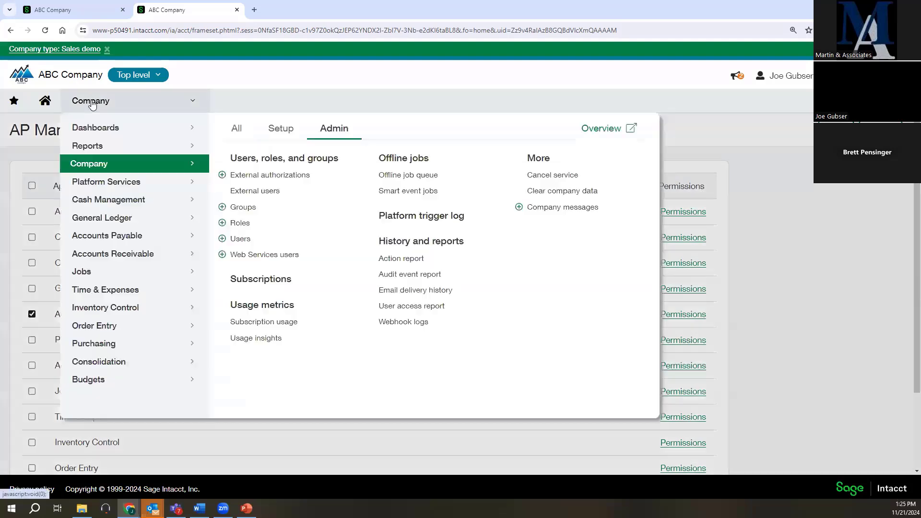
pyautogui.click(241, 239)
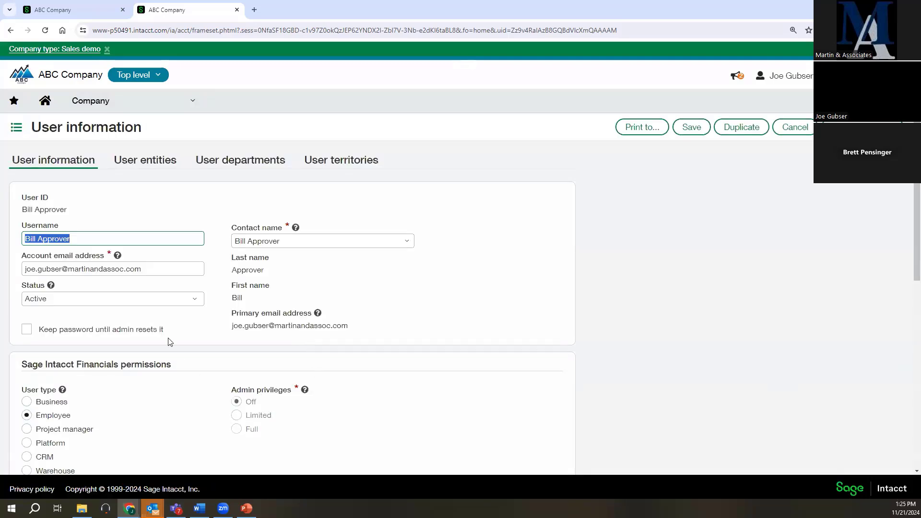
pyautogui.scroll(-5, 168, 342)
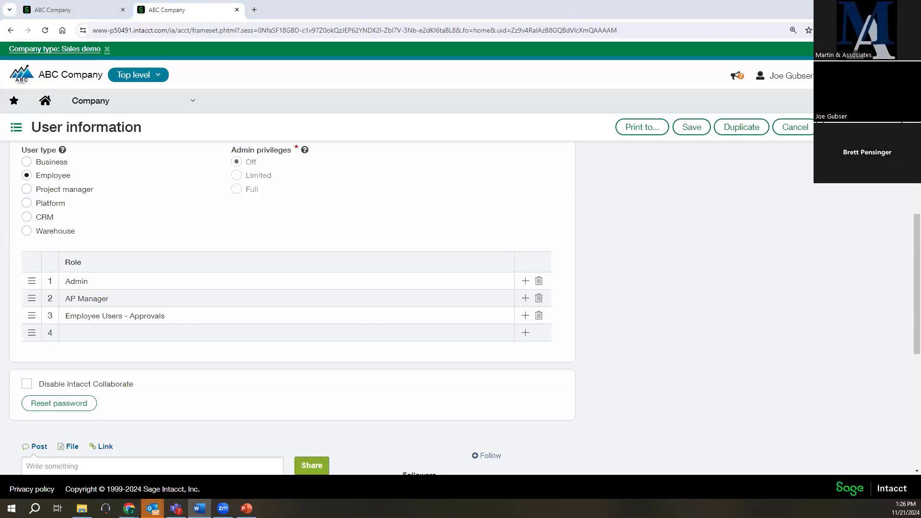
# Step: Reopen the AP Bills - Value rule set from the bill approval policy and examine its default approvers and department-specific rules in full size
pyautogui.click(88, 11)
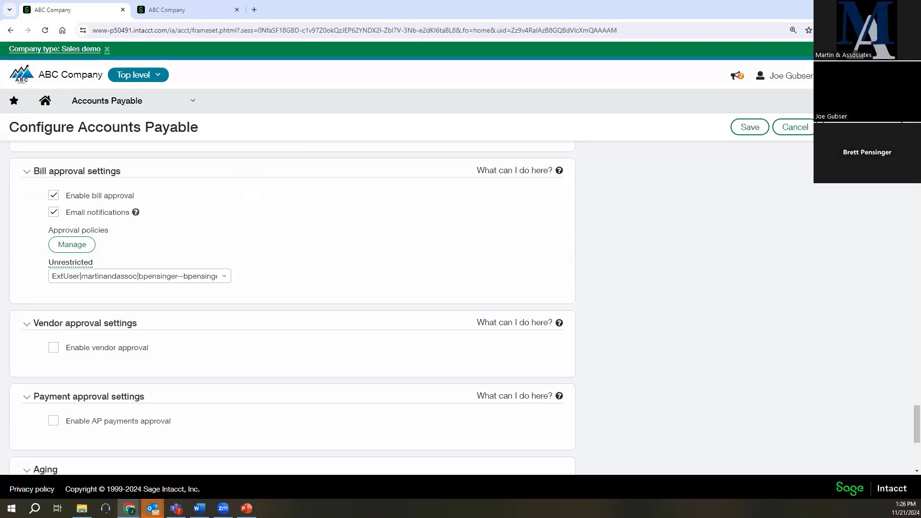
pyautogui.click(82, 245)
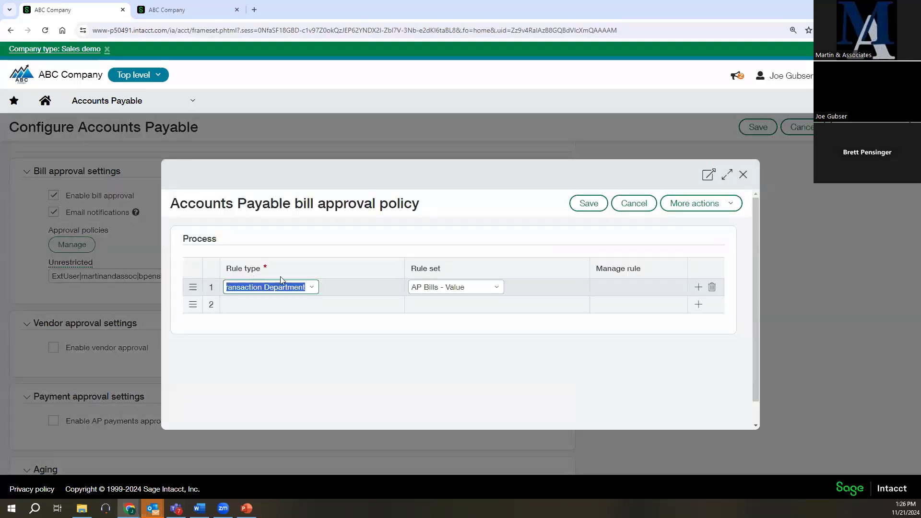
pyautogui.click(498, 289)
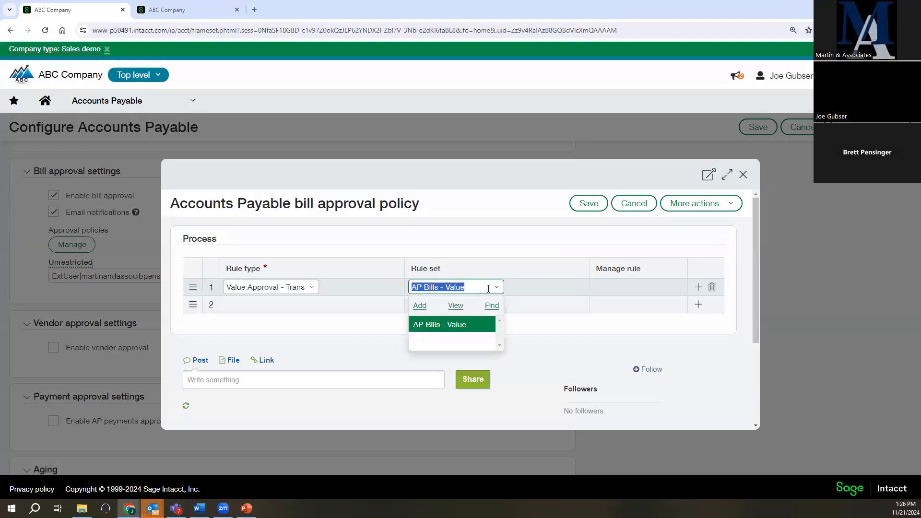
pyautogui.click(453, 306)
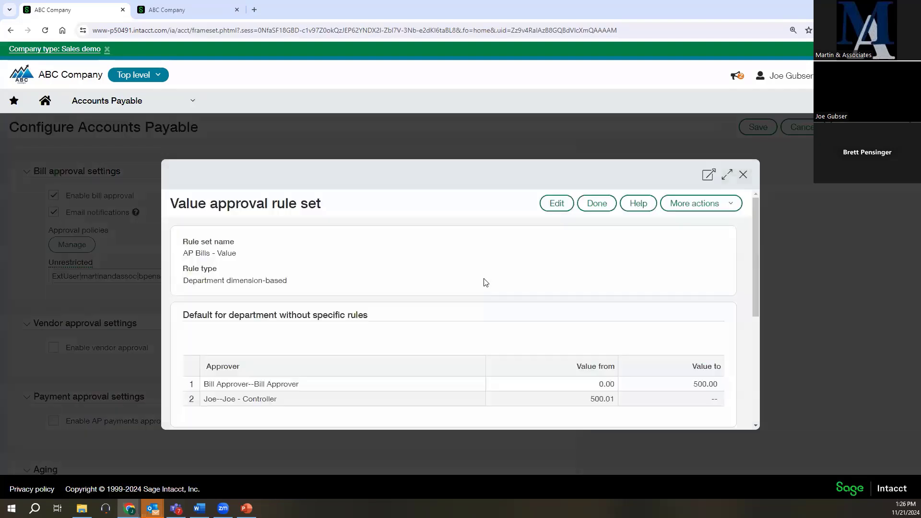
pyautogui.click(554, 211)
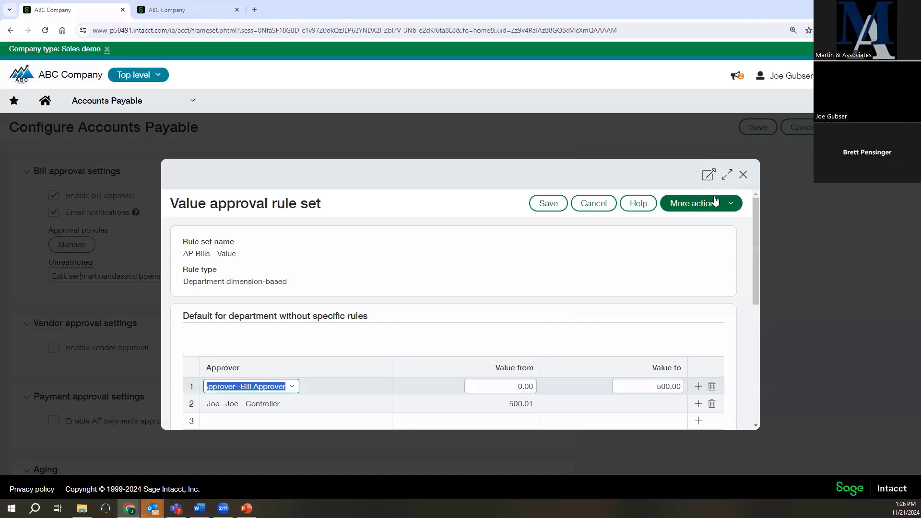
pyautogui.click(726, 175)
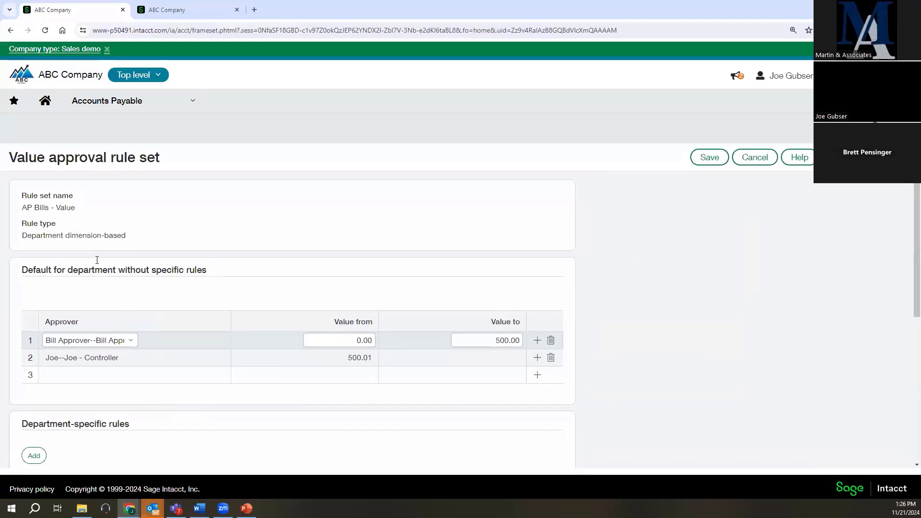
pyautogui.scroll(-1, 152, 304)
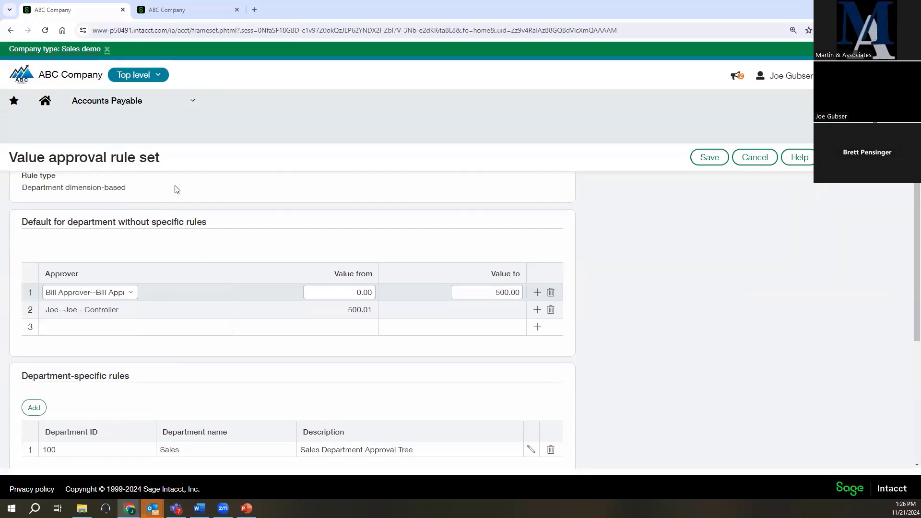
# Step: Return to the second browser tab and open the Accounts Payable bills list
pyautogui.click(189, 10)
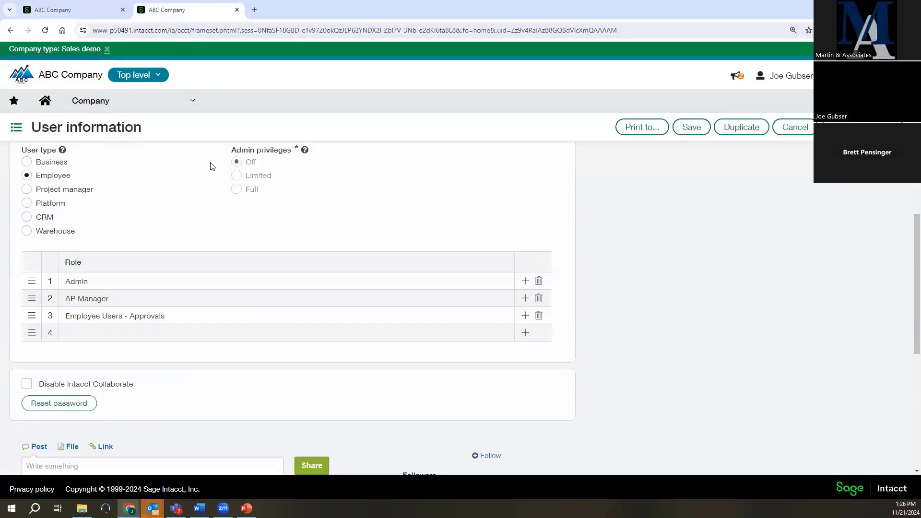
pyautogui.click(100, 105)
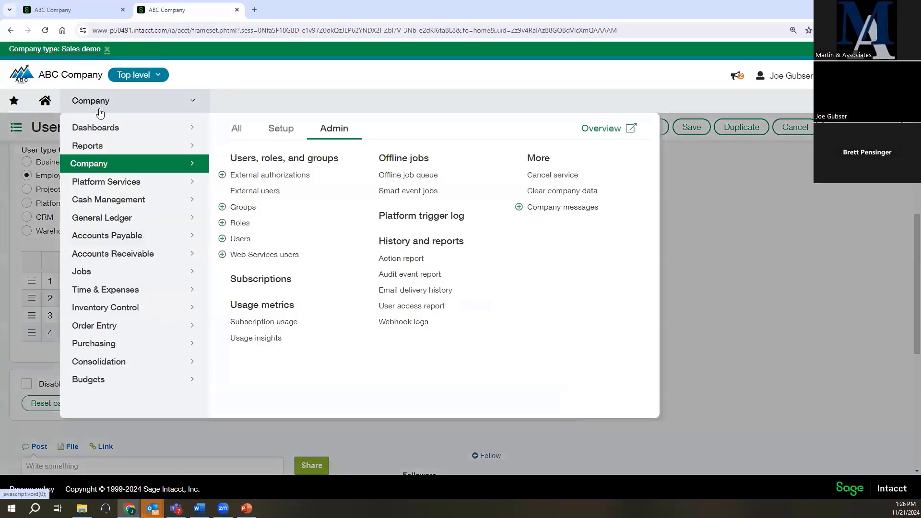
pyautogui.moveTo(107, 236)
pyautogui.click(240, 183)
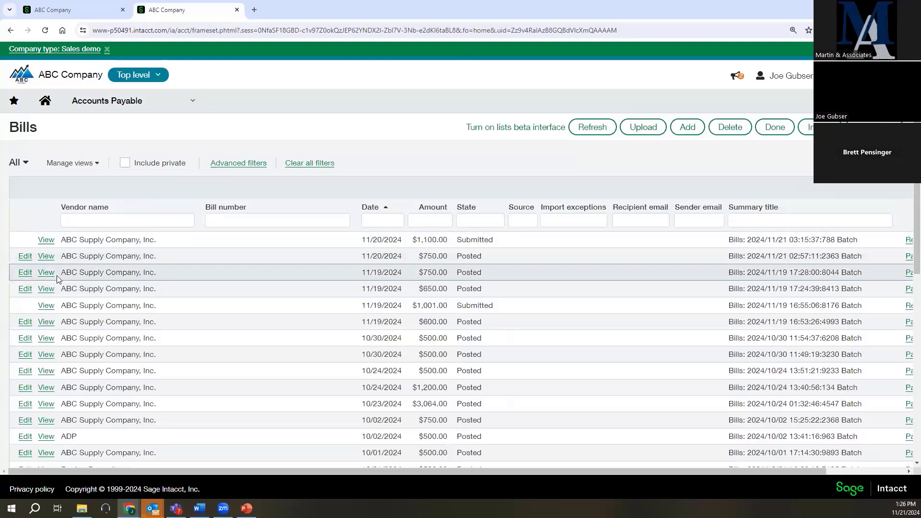
pyautogui.hotkey('alt', 'Tab')
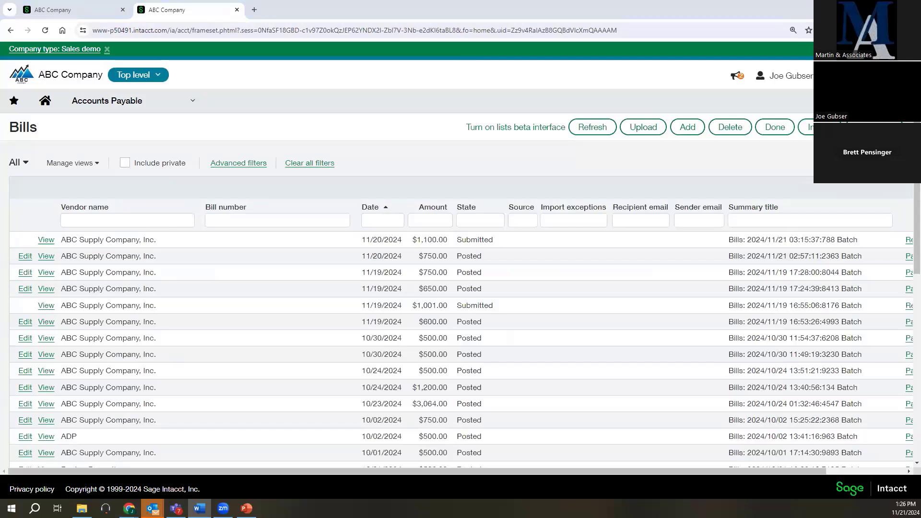
# Step: Add a new bill and set its vendor to ABC Supply Company, Inc
pyautogui.click(687, 127)
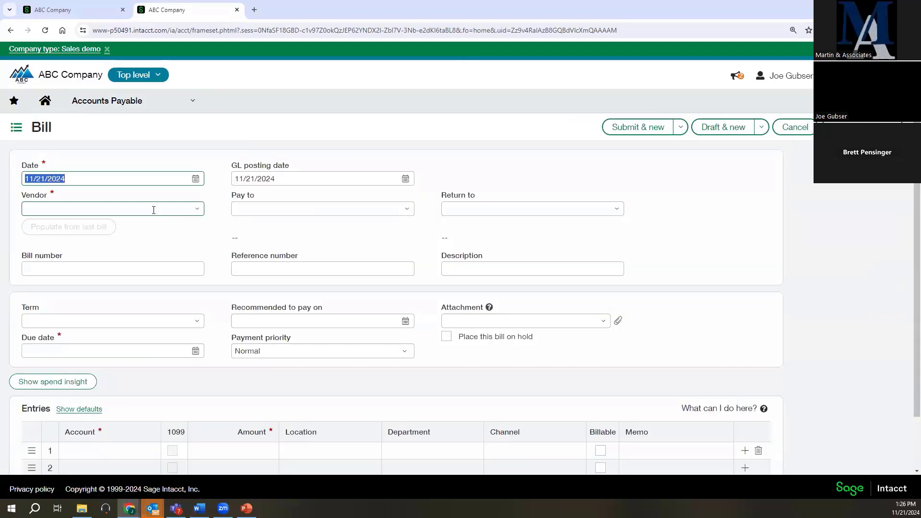
pyautogui.click(153, 210)
pyautogui.write('abc')
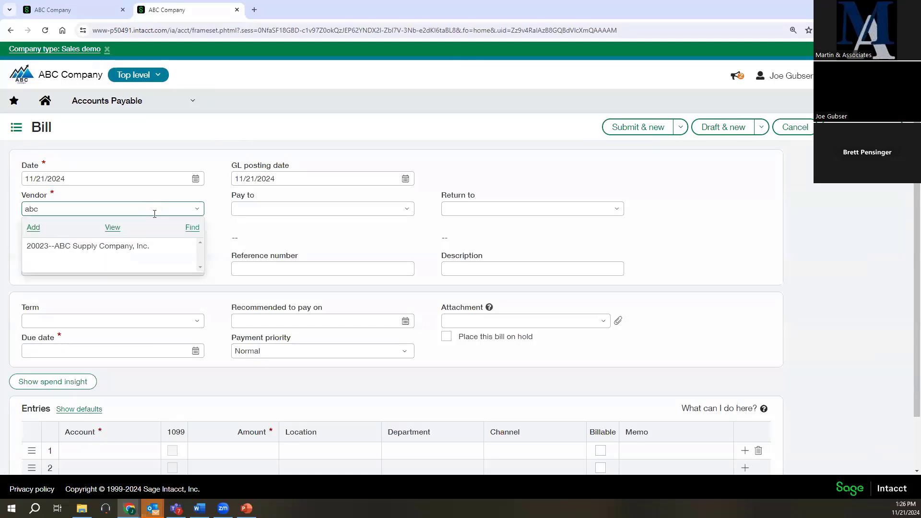
pyautogui.click(131, 245)
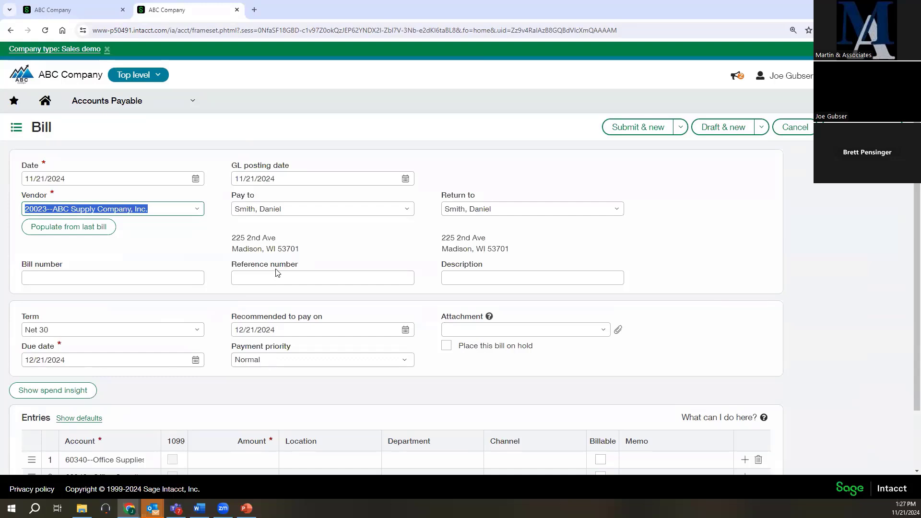
# Step: Fill the first bill entry with amount 750, location 100--USA1, department 200--Operations and channel 100--Residential
pyautogui.scroll(-1, 144, 364)
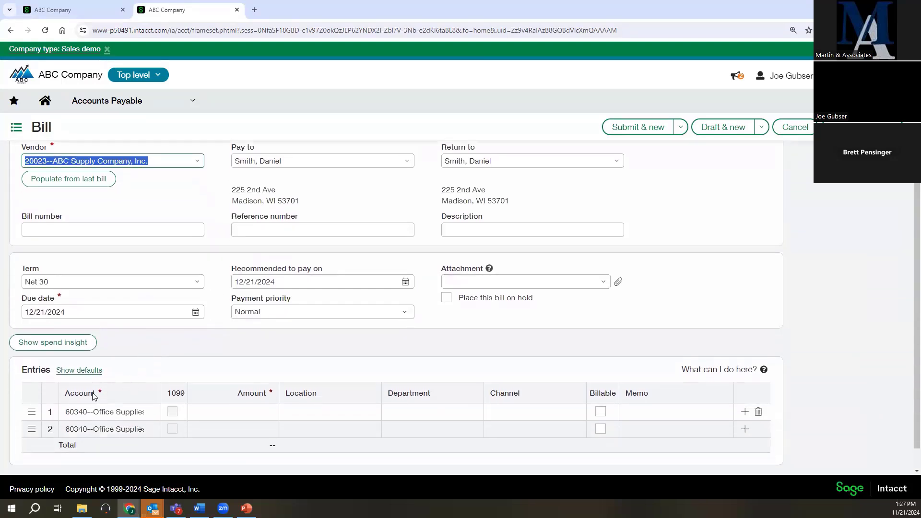
pyautogui.click(206, 412)
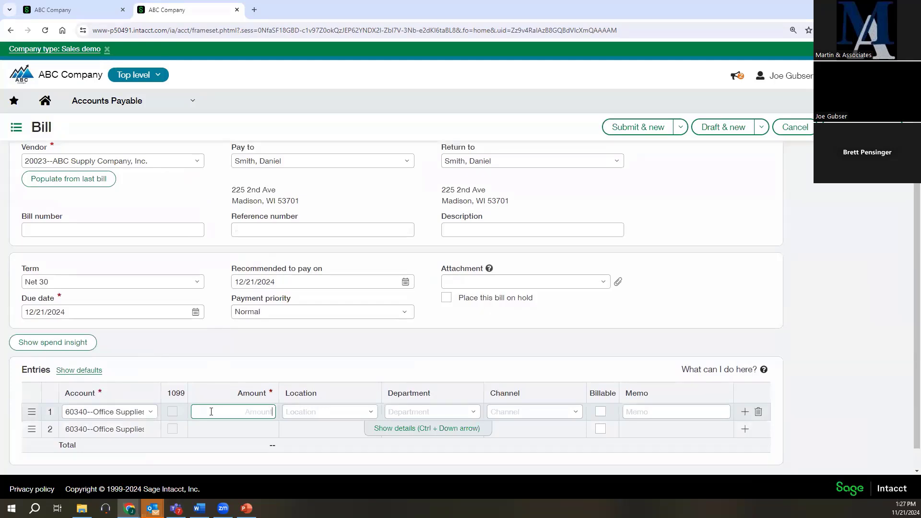
pyautogui.write('750')
pyautogui.press('Tab')
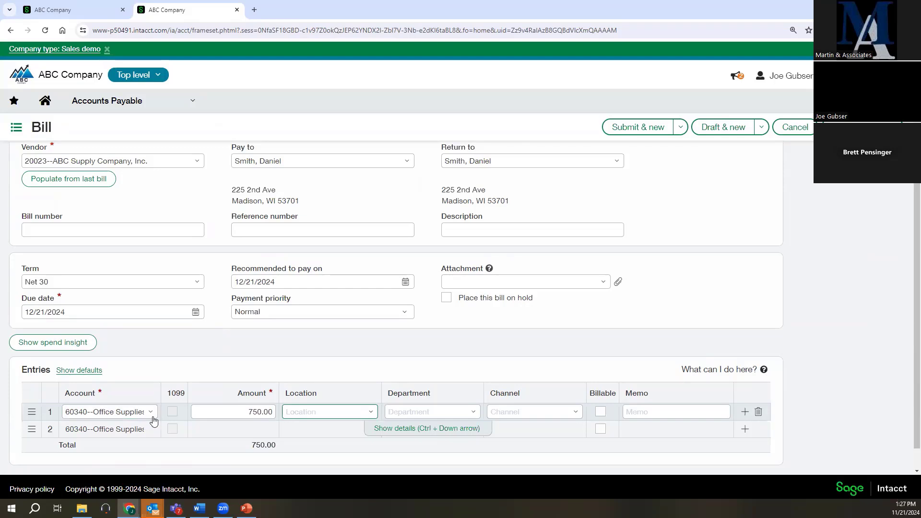
pyautogui.click(372, 414)
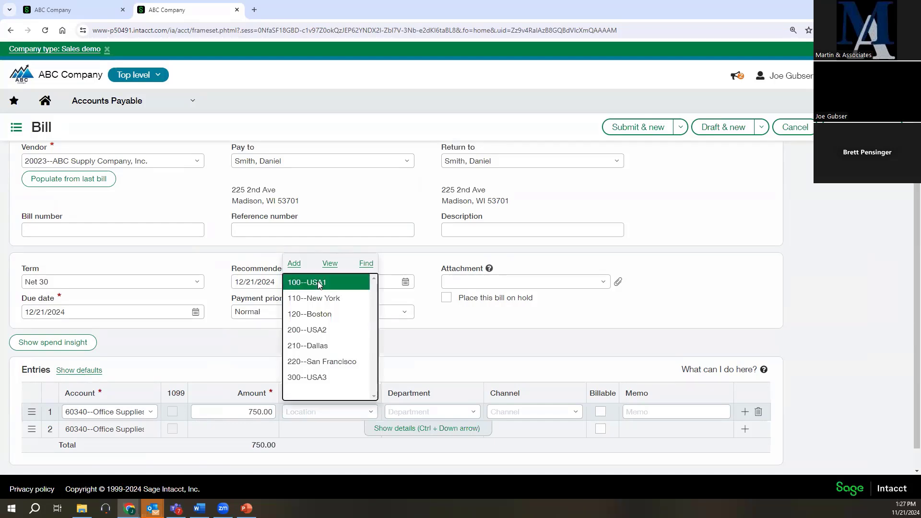
pyautogui.click(319, 283)
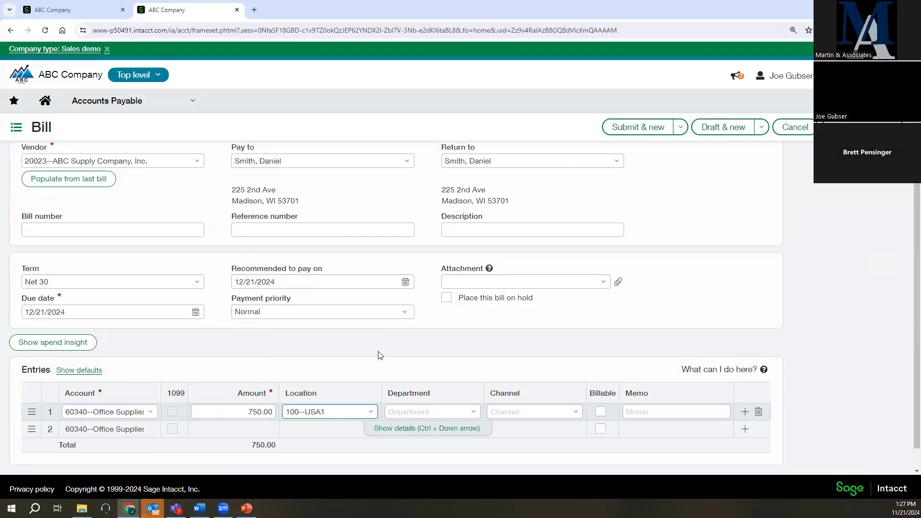
pyautogui.click(473, 412)
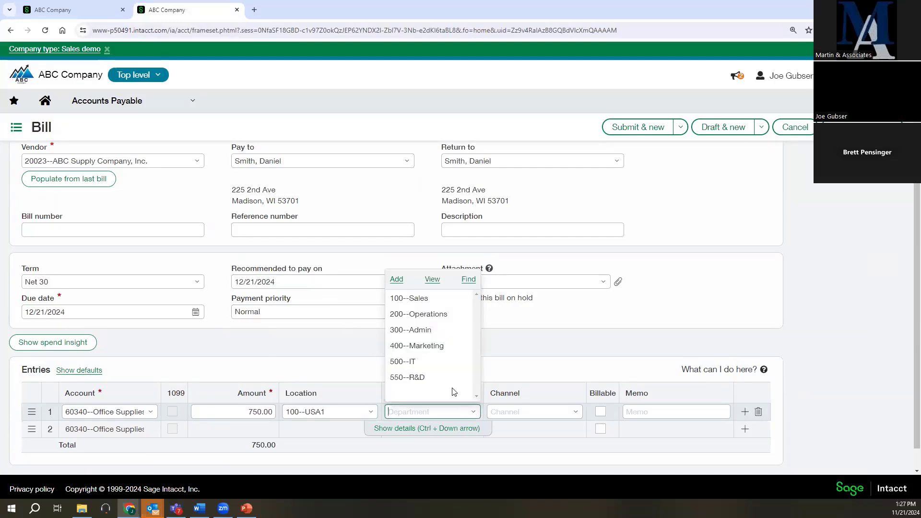
pyautogui.click(416, 315)
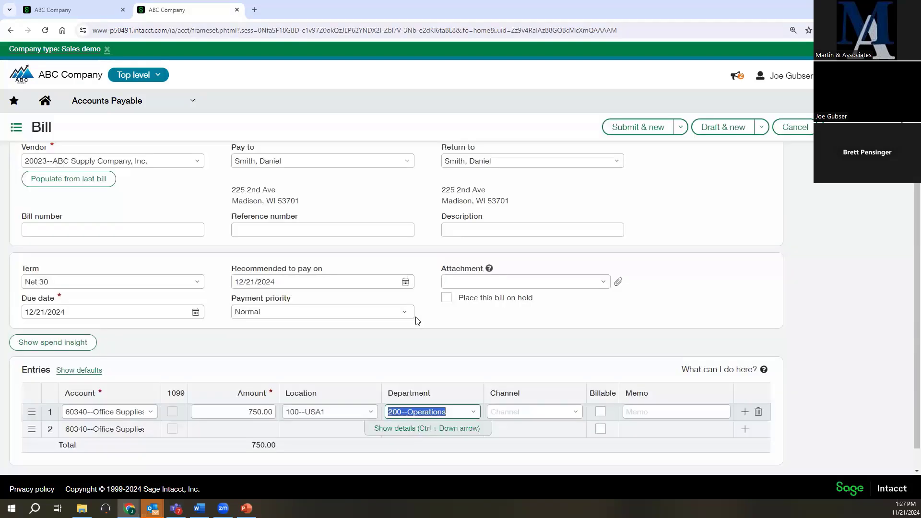
pyautogui.click(576, 412)
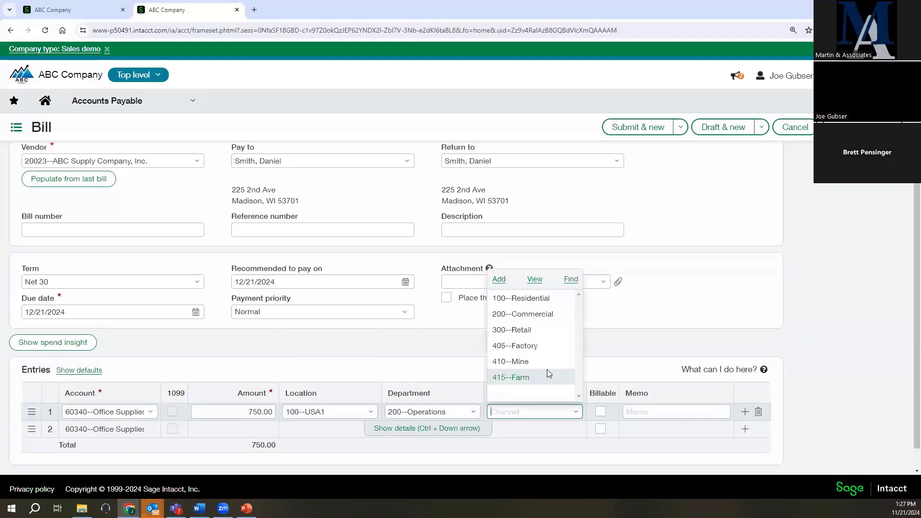
pyautogui.click(519, 299)
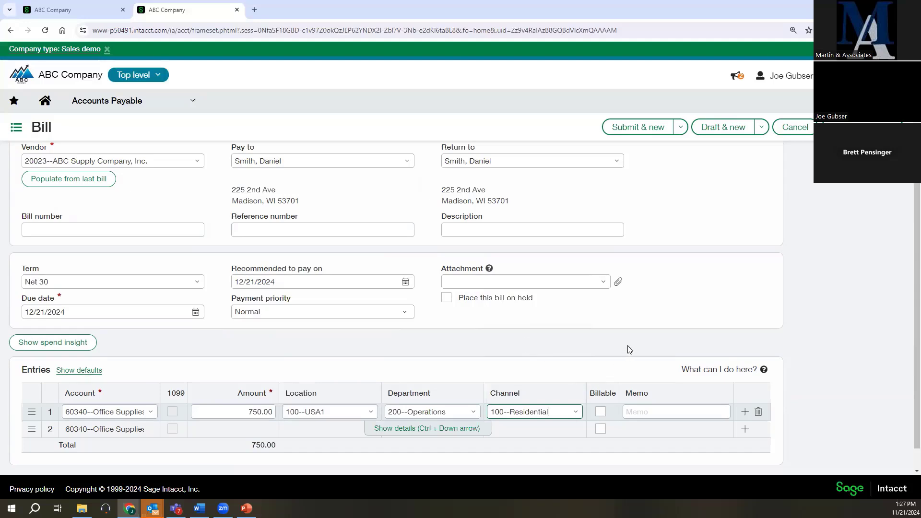
# Step: Submit the bill without starting a new one and check its state in the bills list
pyautogui.click(680, 127)
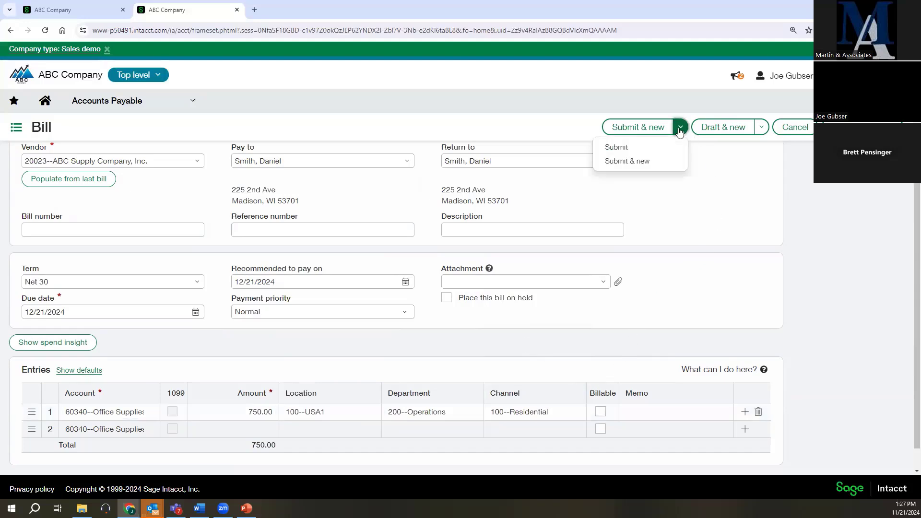
pyautogui.click(622, 149)
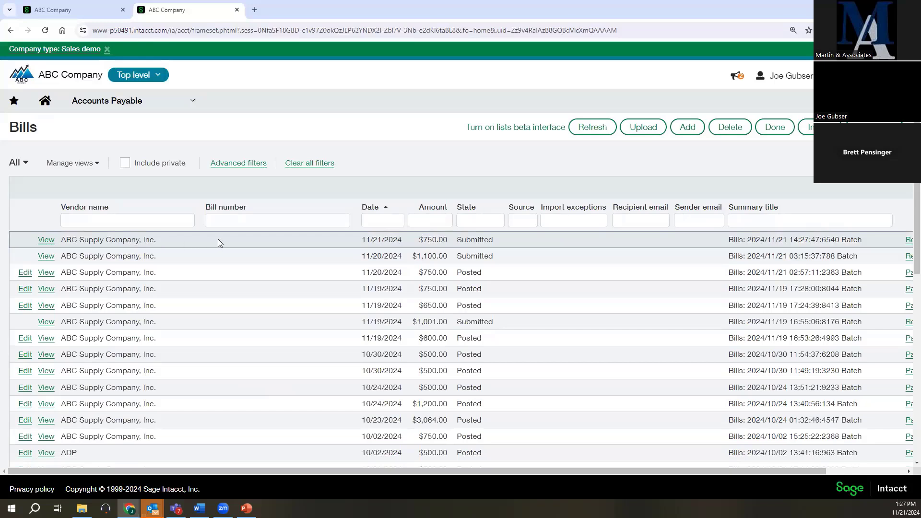
pyautogui.doubleClick(482, 240)
pyautogui.click(489, 239)
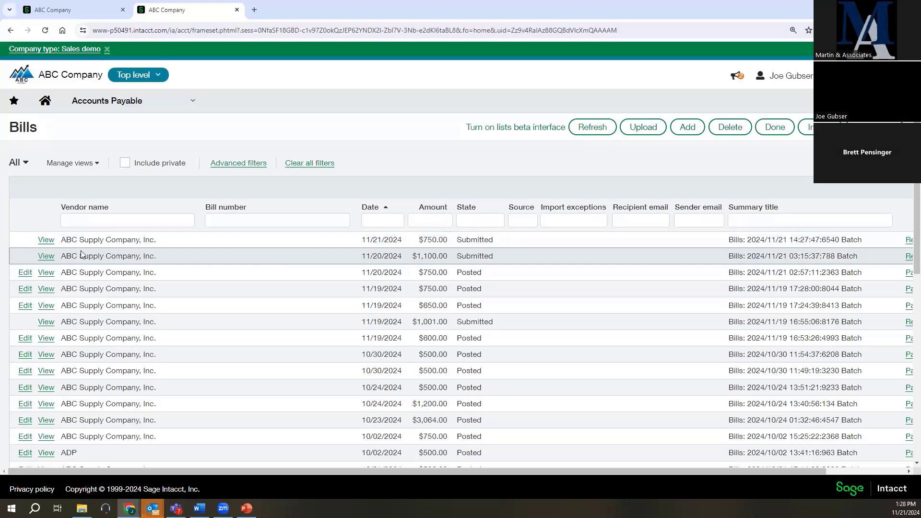
# Step: Open the 11/21/2024 bill for ABC Supply Company, Inc. and examine the approvers and states in its AP bill approval history
pyautogui.click(46, 240)
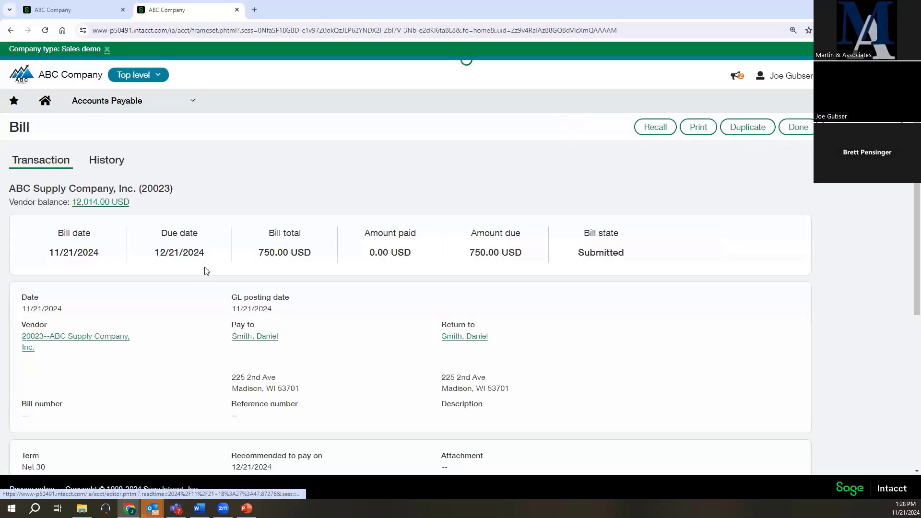
pyautogui.click(104, 161)
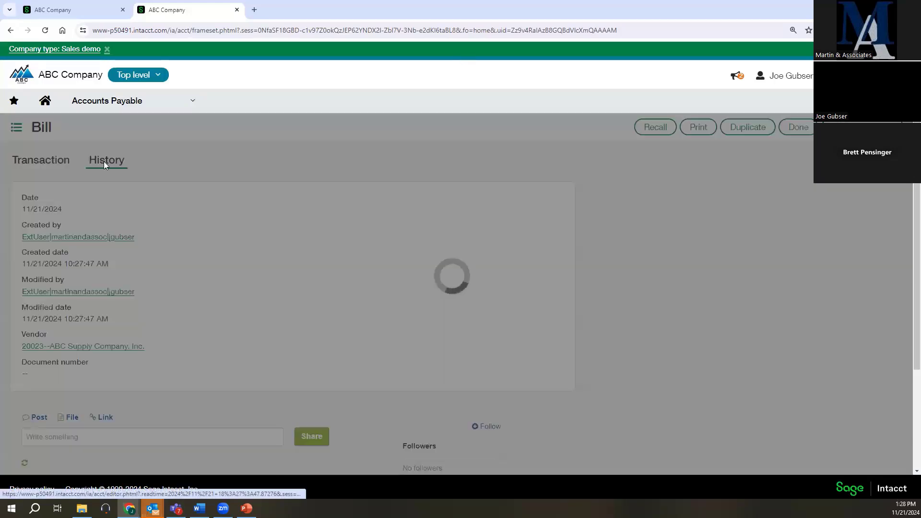
pyautogui.scroll(-2, 199, 233)
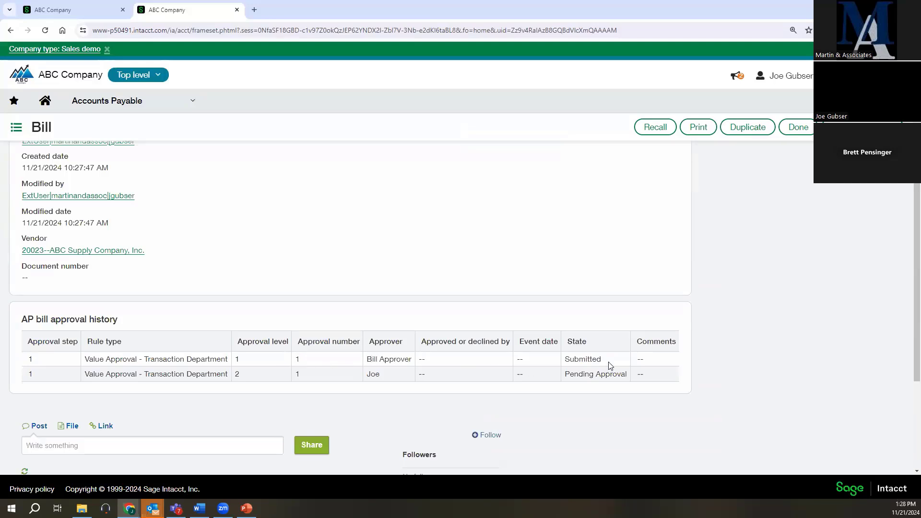
pyautogui.moveTo(609, 365); pyautogui.dragTo(567, 362)
pyautogui.click(612, 358)
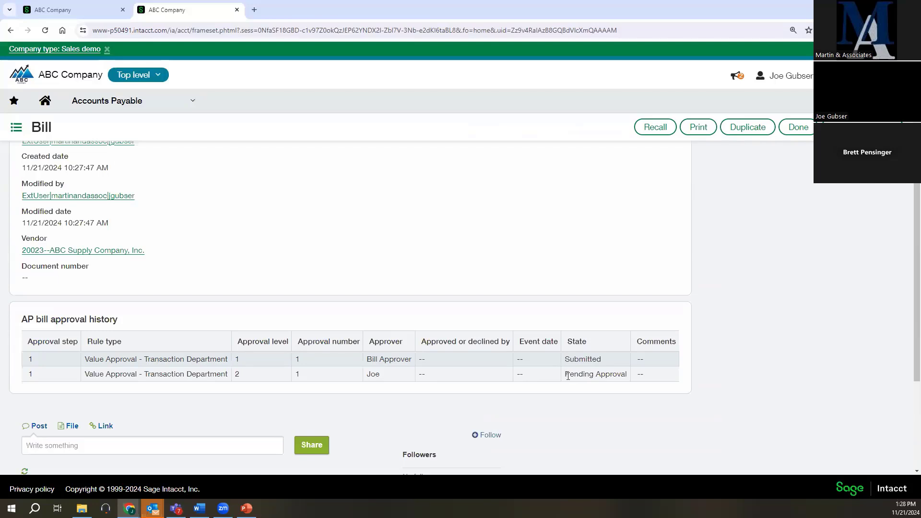
pyautogui.moveTo(564, 375); pyautogui.dragTo(626, 377)
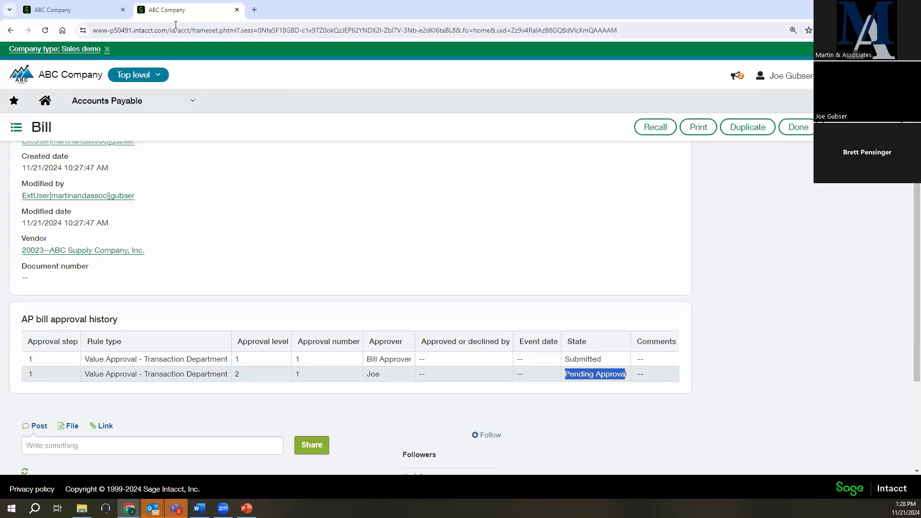
# Step: Return to the value approval rule set in the first browser tab and check the first default approver's upper value limit
pyautogui.click(86, 12)
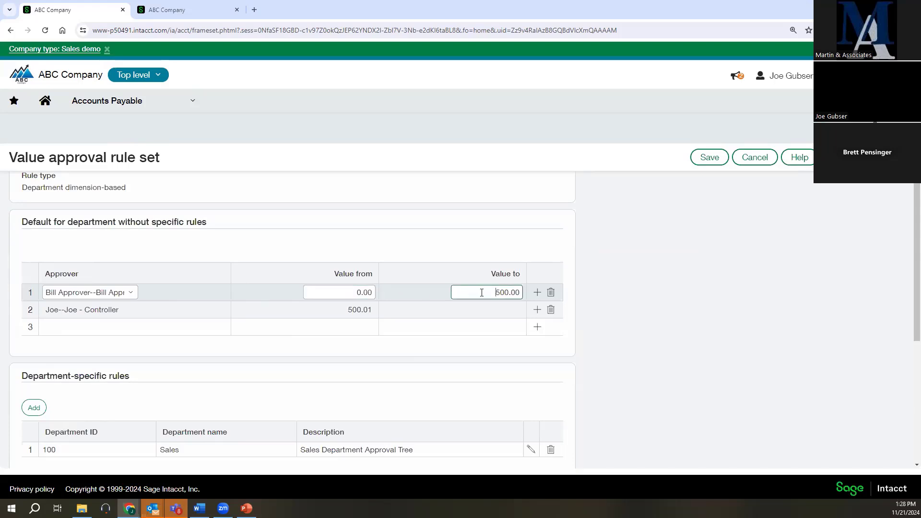
pyautogui.moveTo(496, 291); pyautogui.dragTo(514, 291)
# Step: Switch to the bill approval request email in Outlook and follow its link to the transactions to approve
pyautogui.hotkey('alt', 'Tab')
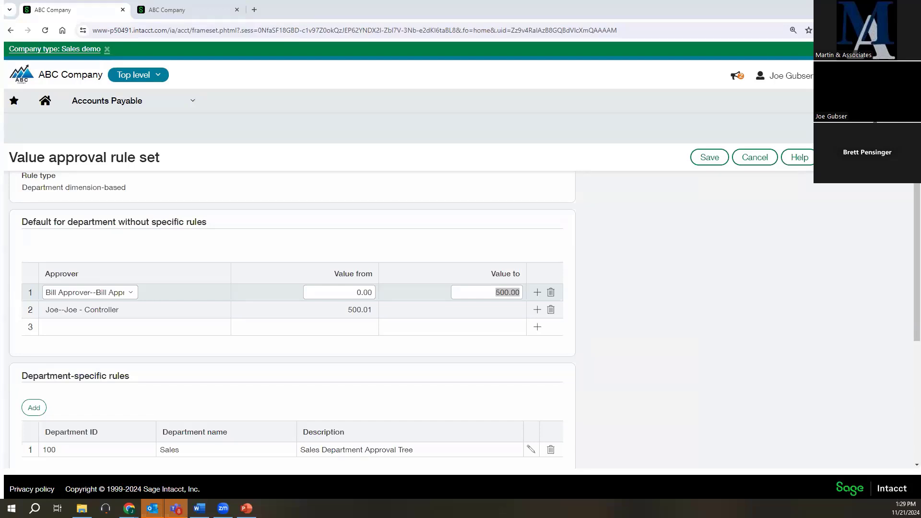
pyautogui.hotkey('alt', 'Tab')
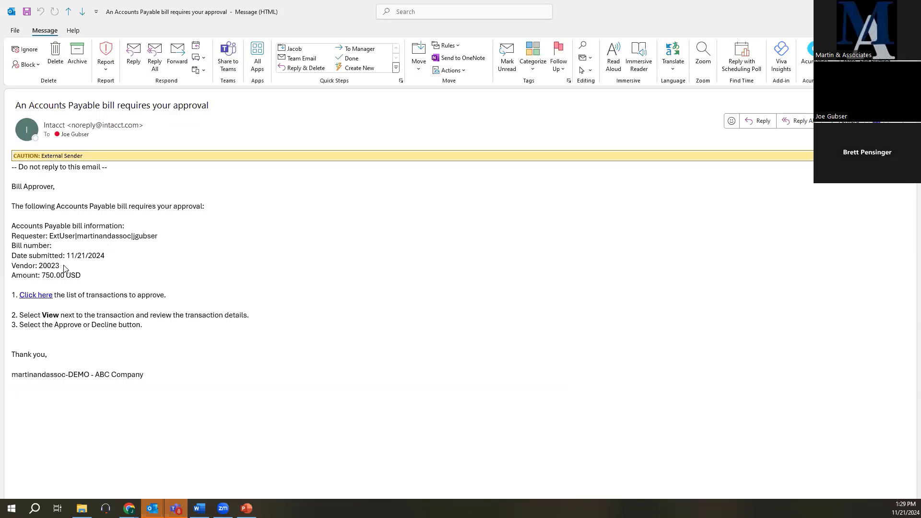
pyautogui.click(39, 296)
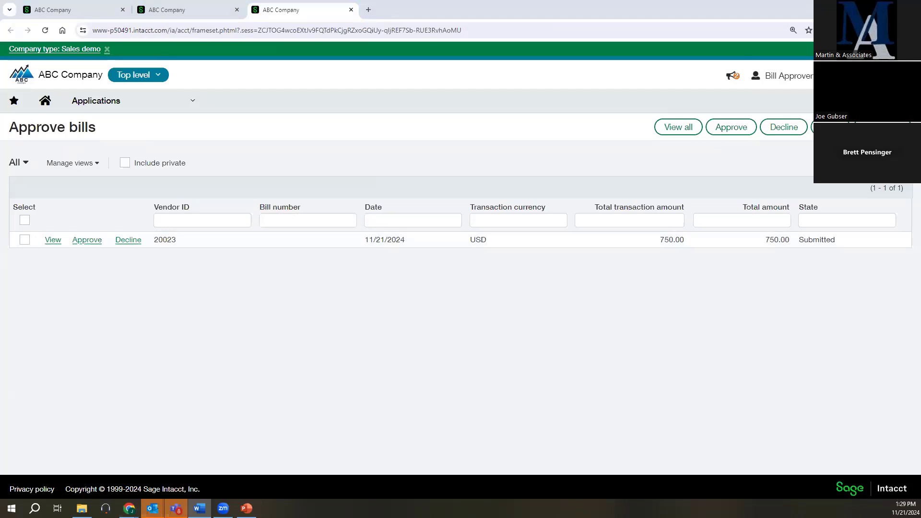
# Step: View the bill awaiting approval and review its header, payment terms and entries down to the comment section
pyautogui.click(51, 241)
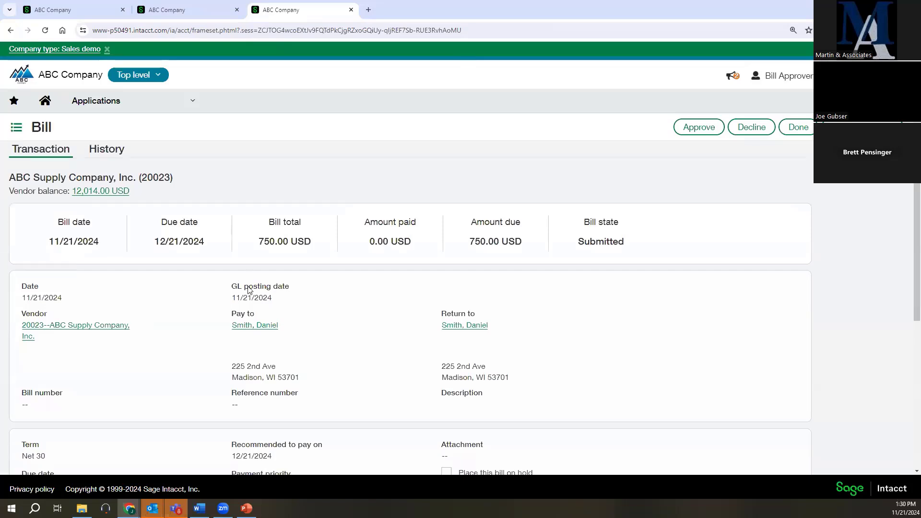
pyautogui.scroll(-4, 249, 290)
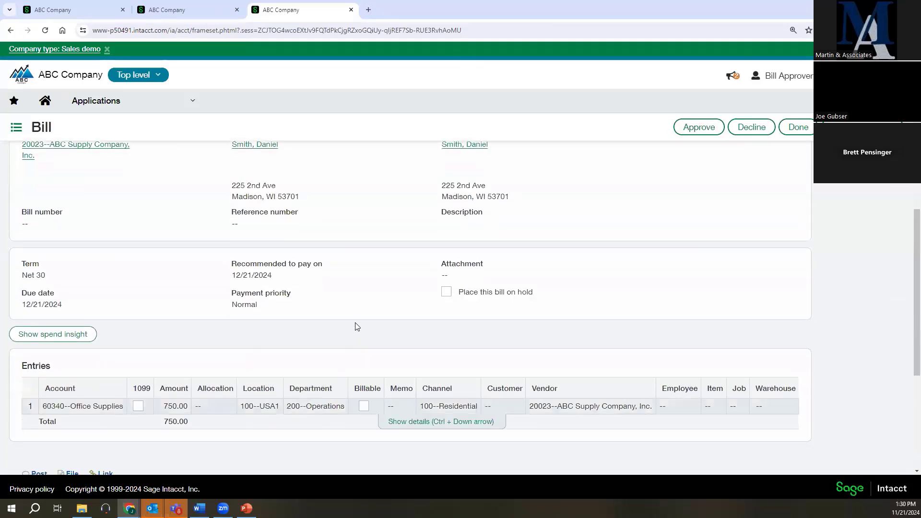
pyautogui.scroll(1, 357, 324)
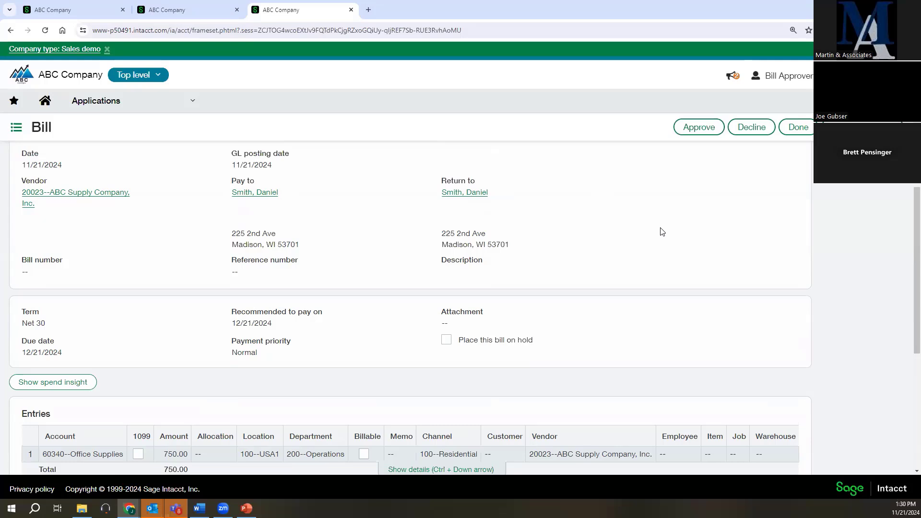
pyautogui.scroll(-1, 662, 232)
pyautogui.scroll(-1, 662, 225)
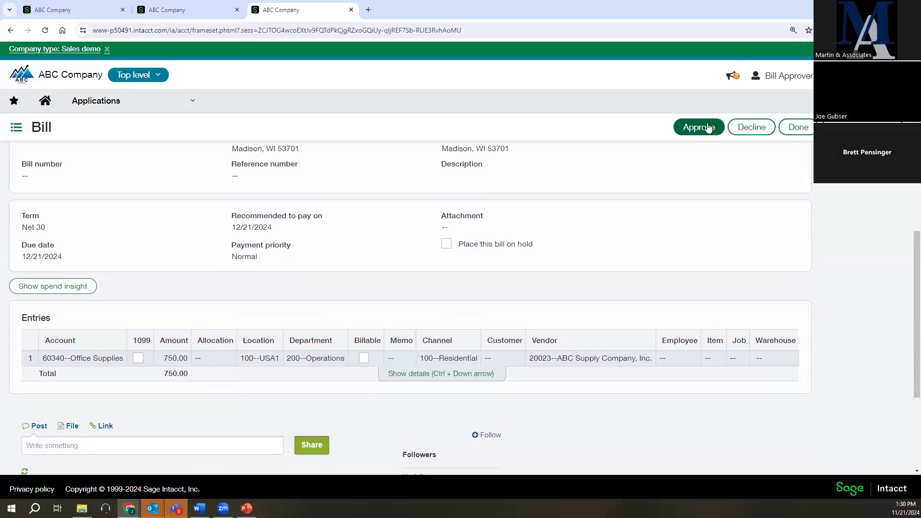
pyautogui.scroll(-2, 216, 432)
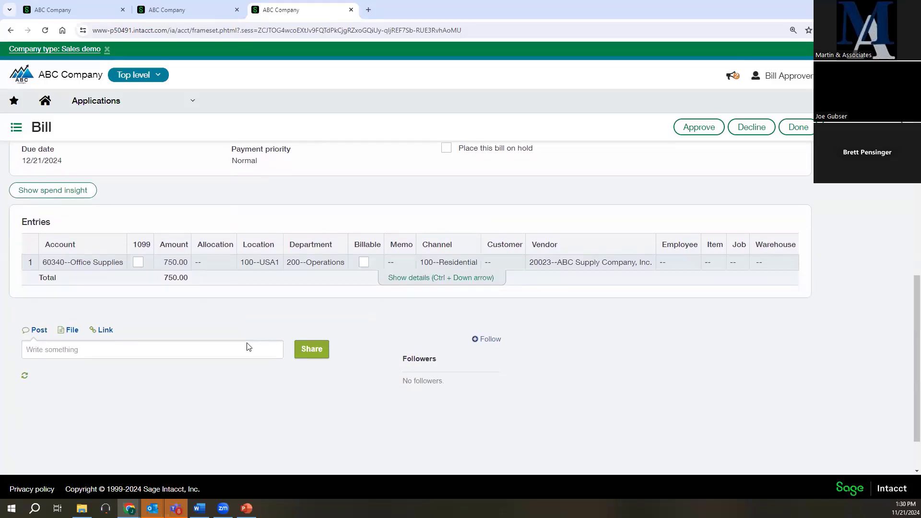
# Step: Share the post "This transaction looks good. Thanks for entering." on the bill record
pyautogui.click(134, 351)
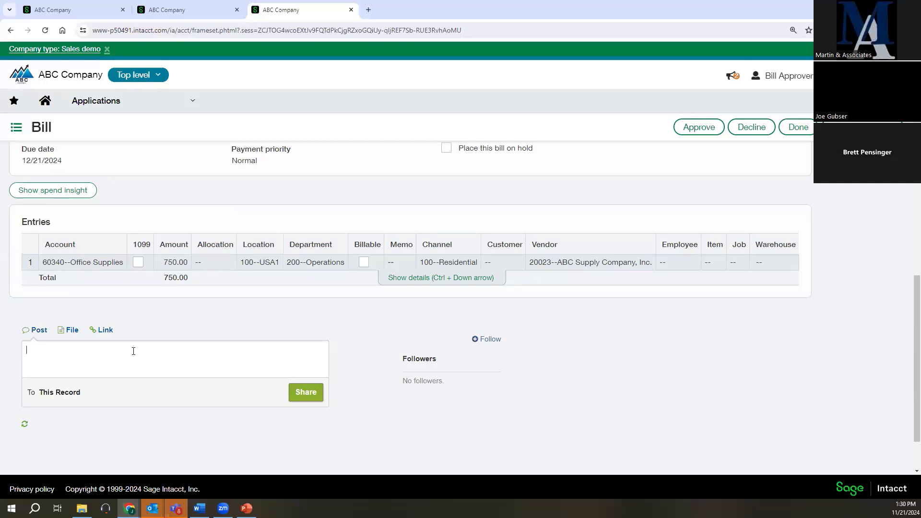
pyautogui.write('This transaction looks good.  Thanks for entering')
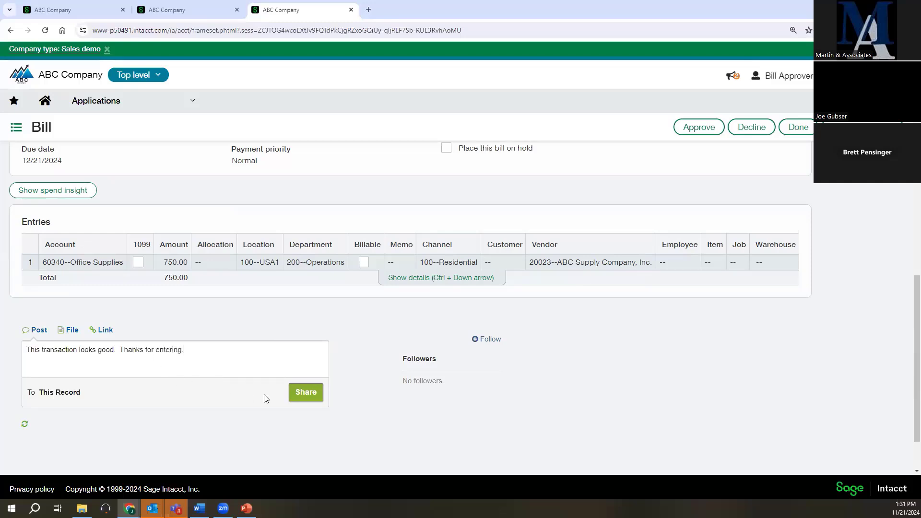
pyautogui.click(302, 392)
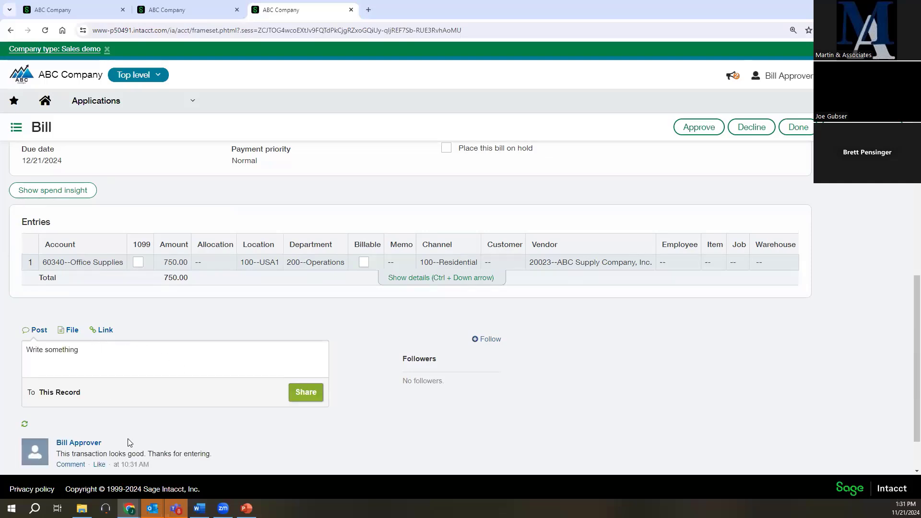
pyautogui.scroll(-1, 91, 439)
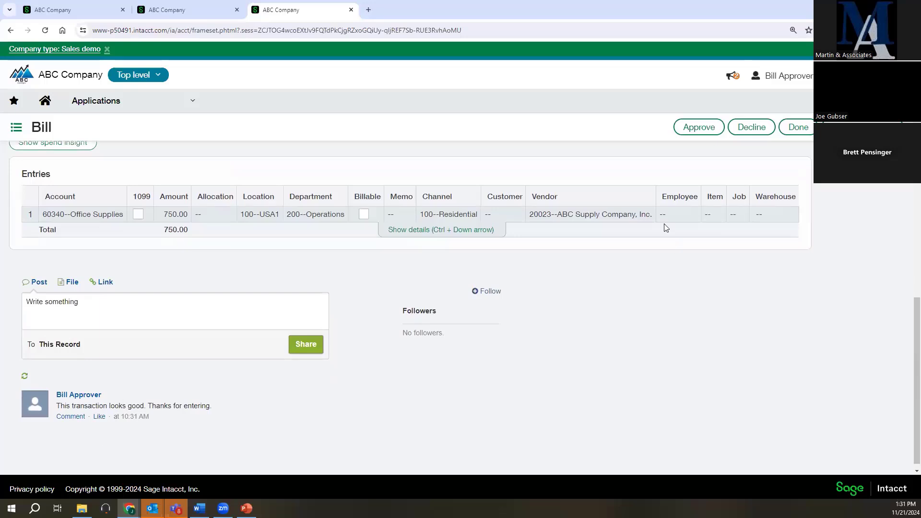
# Step: Approve the bill with the comment "Looks good."
pyautogui.click(694, 133)
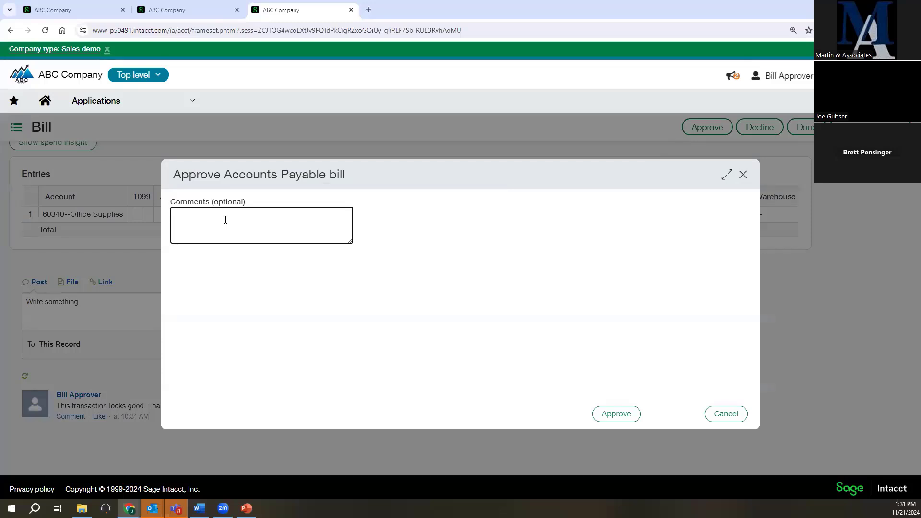
pyautogui.write('Looks good.')
pyautogui.click(618, 414)
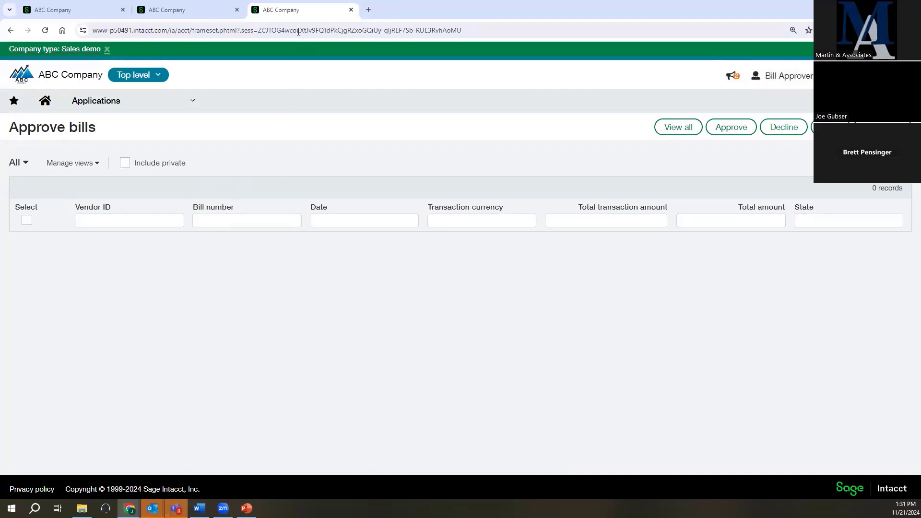
# Step: Close the bill approver's browser tab and check the approval email in Outlook before returning to the bill's history
pyautogui.click(351, 10)
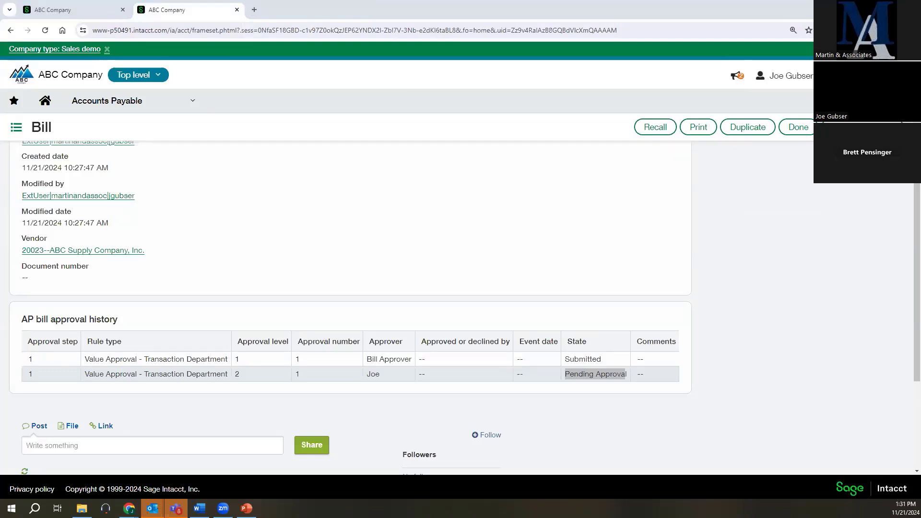
pyautogui.hotkey('alt', 'Tab')
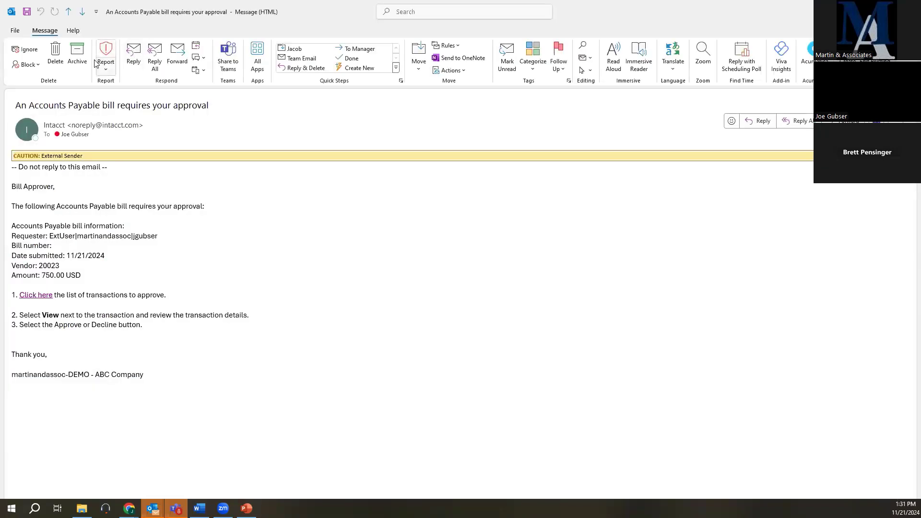
pyautogui.hotkey('alt', 'Tab')
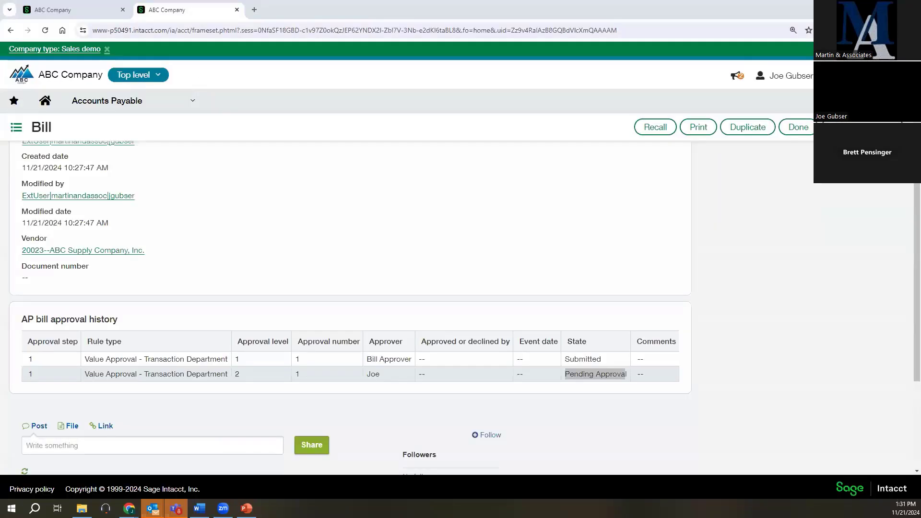
# Step: Switch to Outlook, follow the approval email's link to the transactions to approve, and open the role-based Controller dashboard
pyautogui.hotkey('alt', 'Tab')
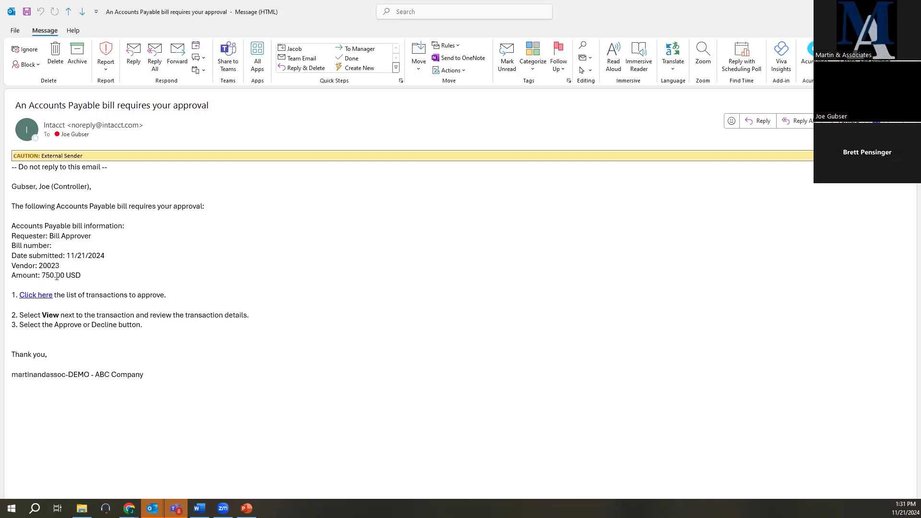
pyautogui.click(45, 296)
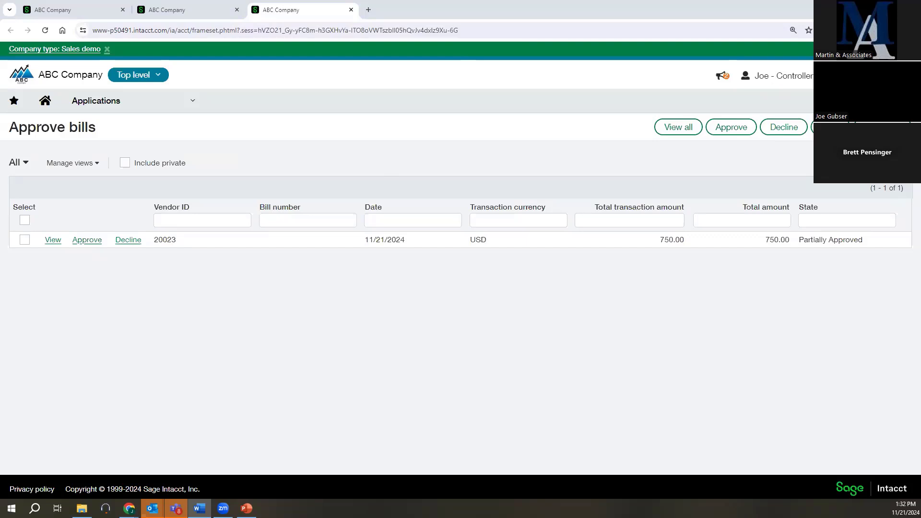
pyautogui.click(80, 102)
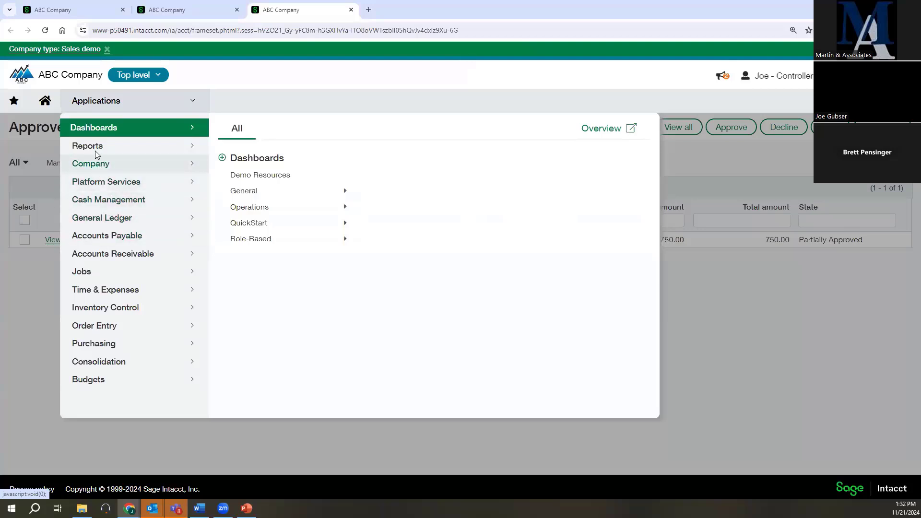
pyautogui.click(250, 239)
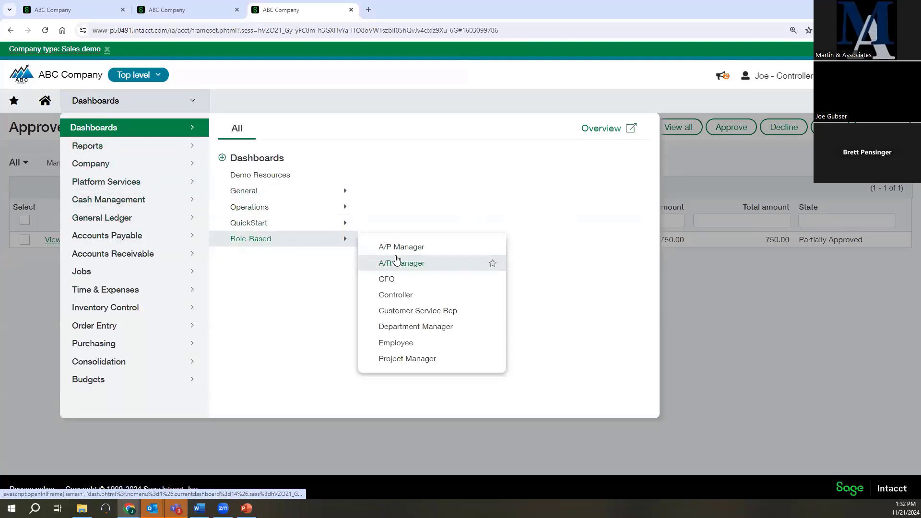
pyautogui.click(401, 298)
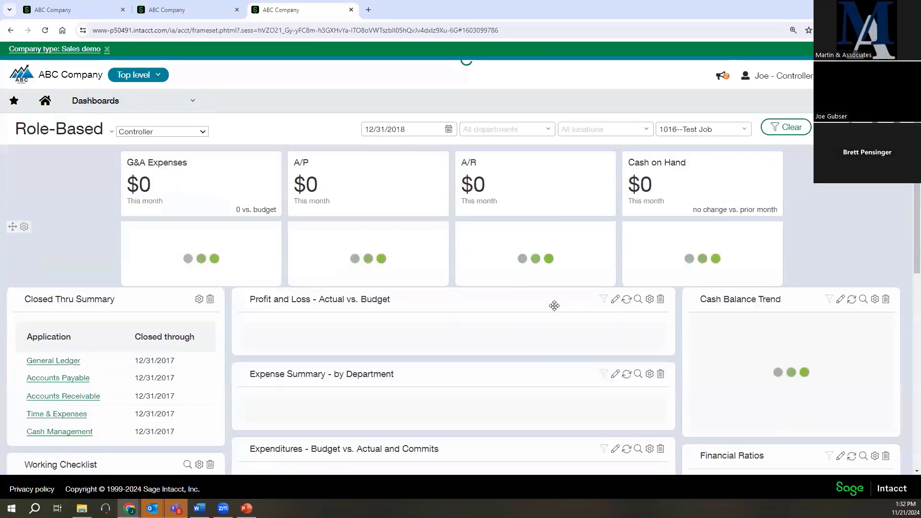
# Step: Examine the Controller dashboard's approval components for bills, journal entries, purchasing transactions, expense reports and timesheets
pyautogui.scroll(-2, 489, 307)
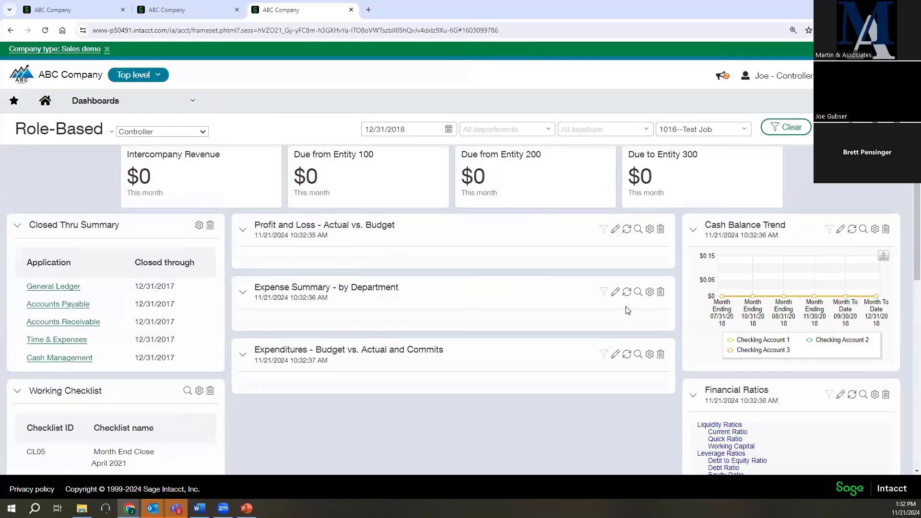
pyautogui.moveTo(690, 313)
pyautogui.scroll(-5, 690, 314)
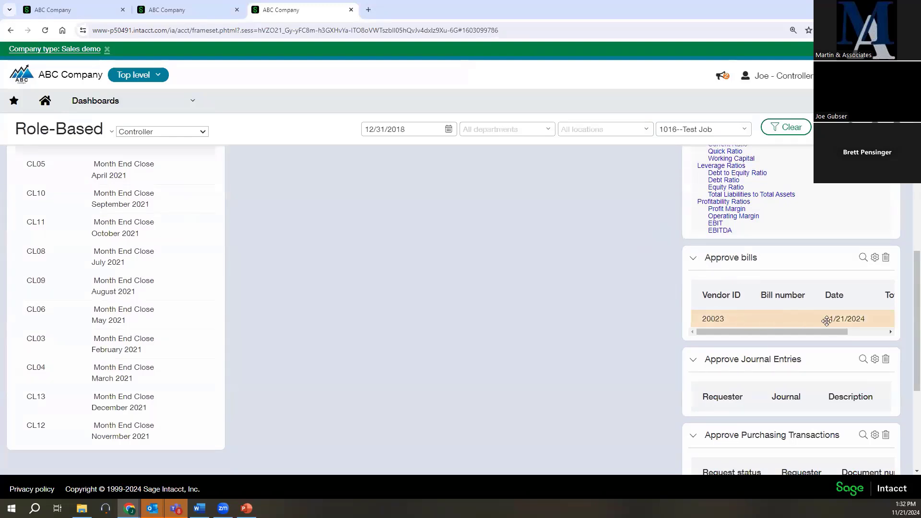
pyautogui.scroll(-2, 816, 317)
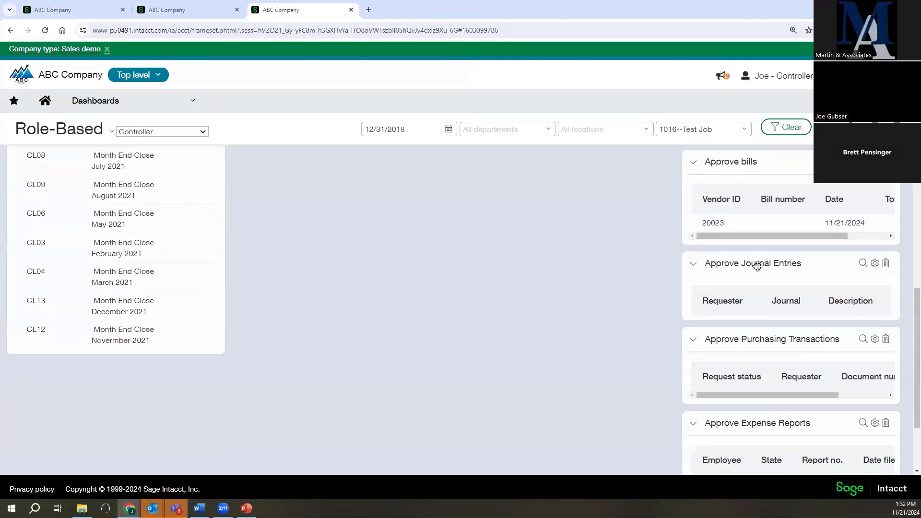
pyautogui.scroll(-1, 825, 336)
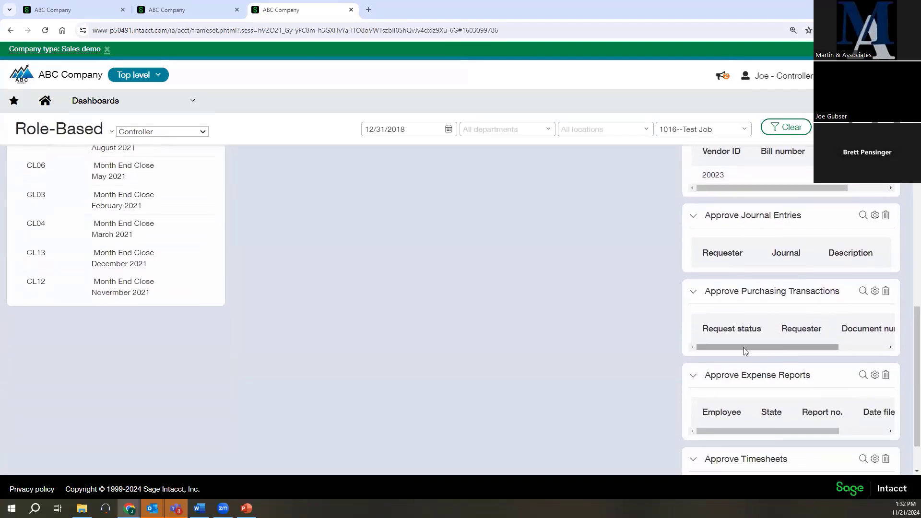
pyautogui.scroll(-1, 768, 369)
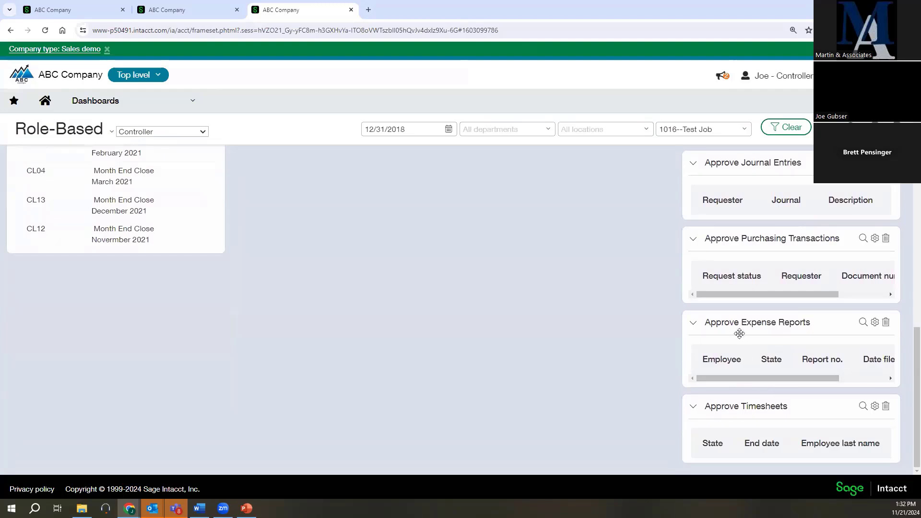
pyautogui.scroll(3, 739, 359)
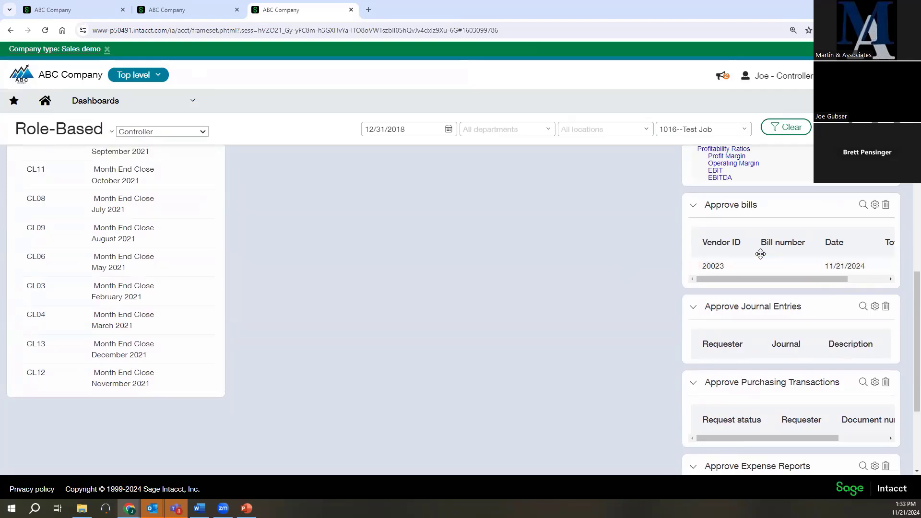
# Step: View the dashboard's Approve bills list in its own maximized window and close that window
pyautogui.click(862, 206)
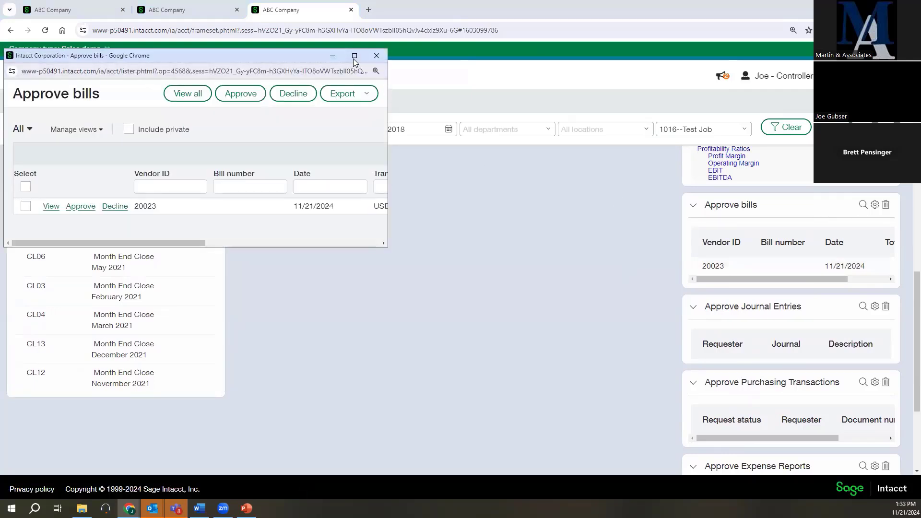
pyautogui.click(355, 56)
pyautogui.click(221, 139)
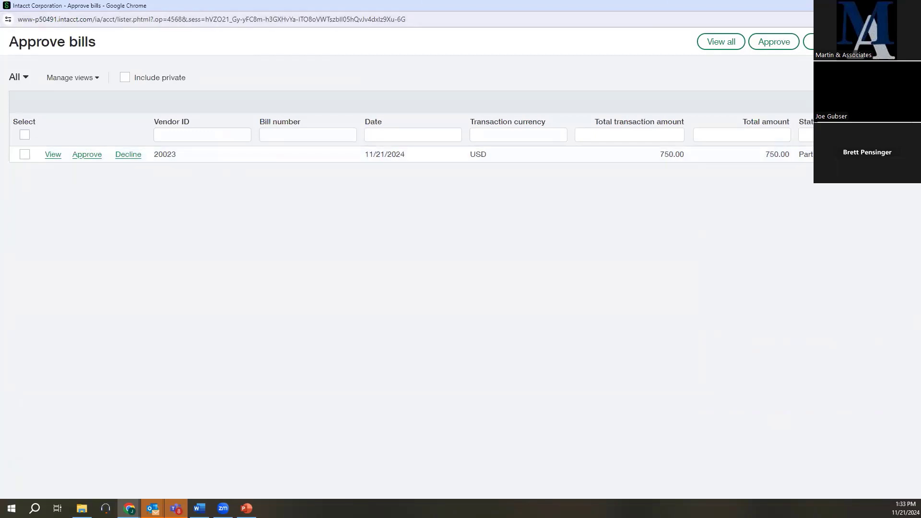
pyautogui.click(910, 6)
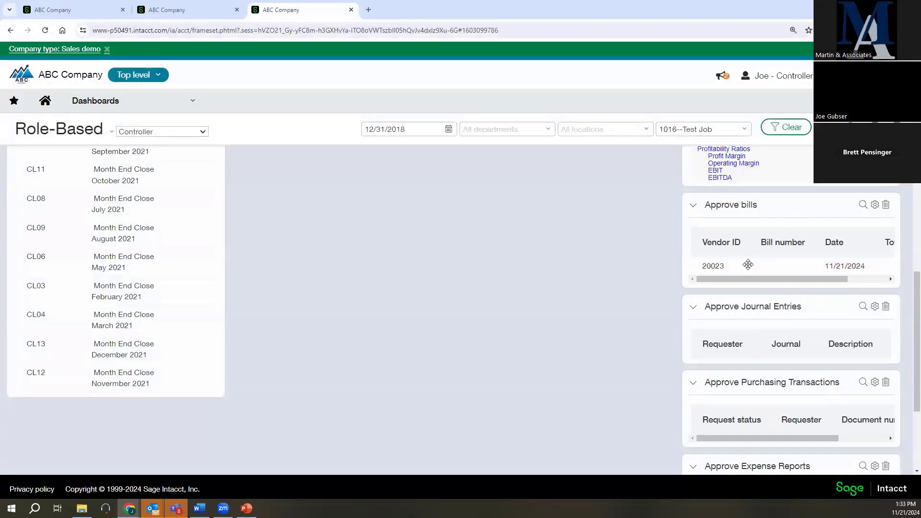
# Step: Open the Approve bills list in Accounts Payable
pyautogui.click(91, 102)
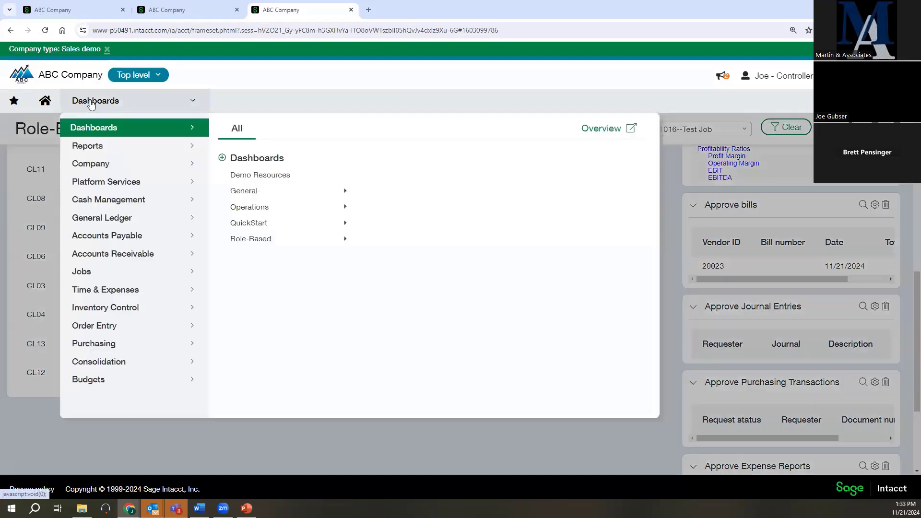
pyautogui.moveTo(118, 238)
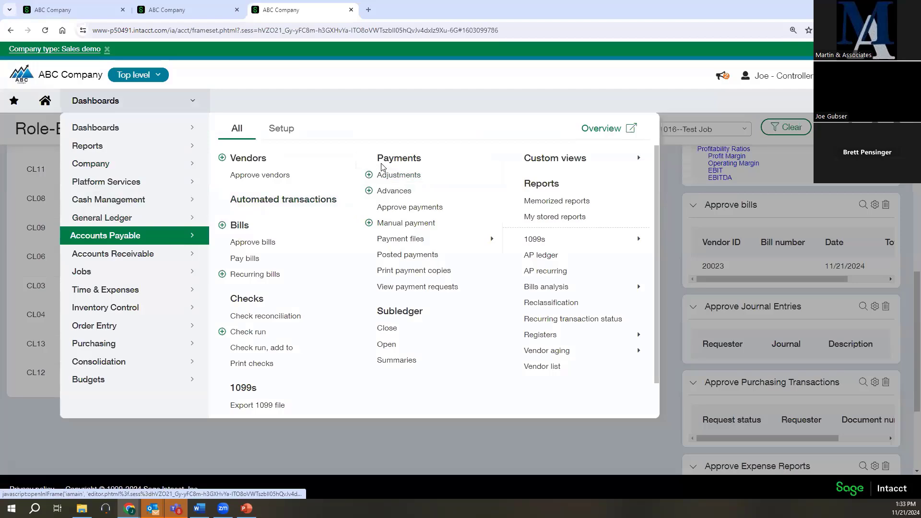
pyautogui.click(265, 243)
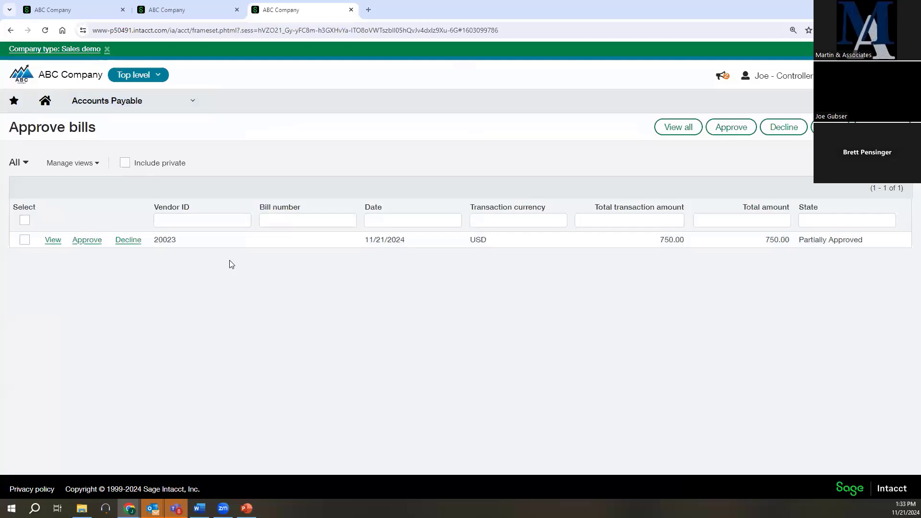
# Step: Start approving the bill from vendor 20023 and enter the approval comment "Thanks..."
pyautogui.click(86, 243)
pyautogui.click(451, 290)
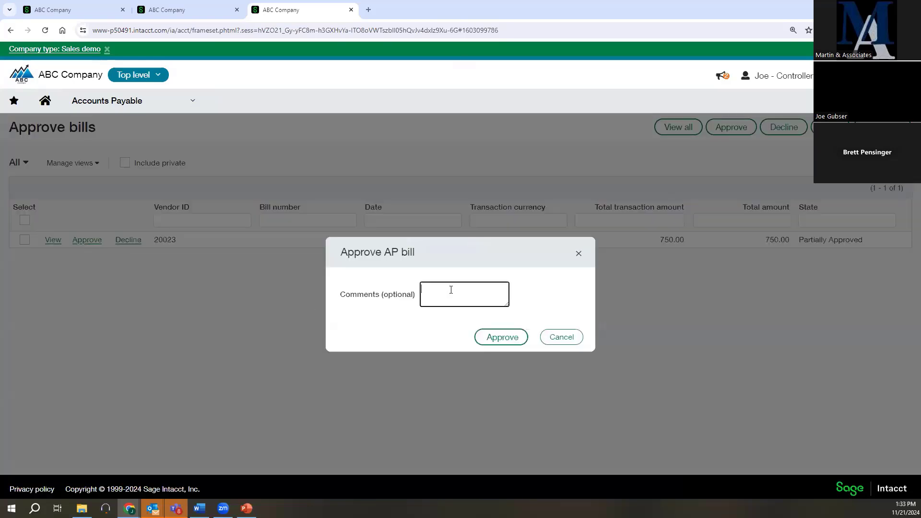
pyautogui.write('Tanks')
pyautogui.press('BackSpace')
pyautogui.press('BackSpace')
pyautogui.press('BackSpace')
pyautogui.press('BackSpace')
pyautogui.write('nks for')
pyautogui.press('BackSpace')
pyautogui.press('BackSpace')
pyautogui.press('BackSpace')
pyautogui.press('BackSpace')
pyautogui.press('BackSpace')
pyautogui.press('BackSpace')
pyautogui.press('BackSpace')
pyautogui.press('BackSpace')
pyautogui.write('hanks')
# Step: In the submitter's session, leave the bill record and check the 11/21/2024 ABC Supply Company bill's state in the bills list
pyautogui.click(194, 10)
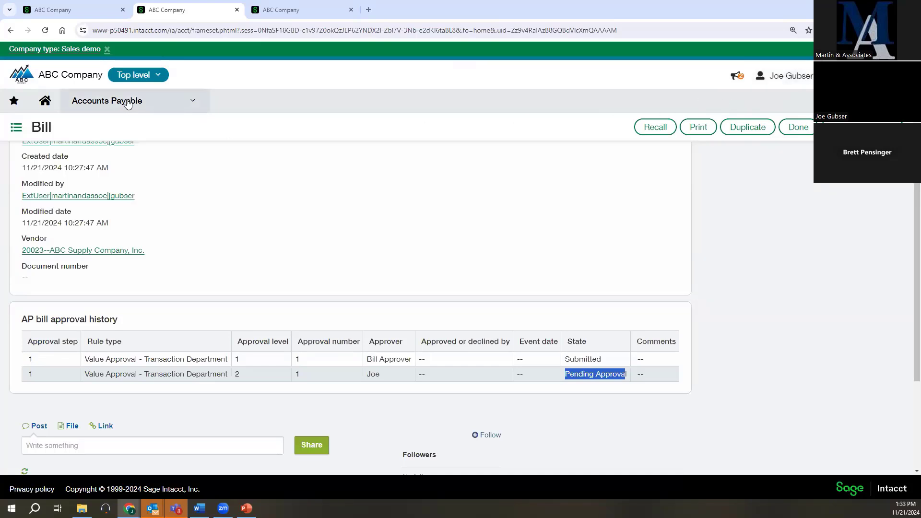
pyautogui.click(796, 128)
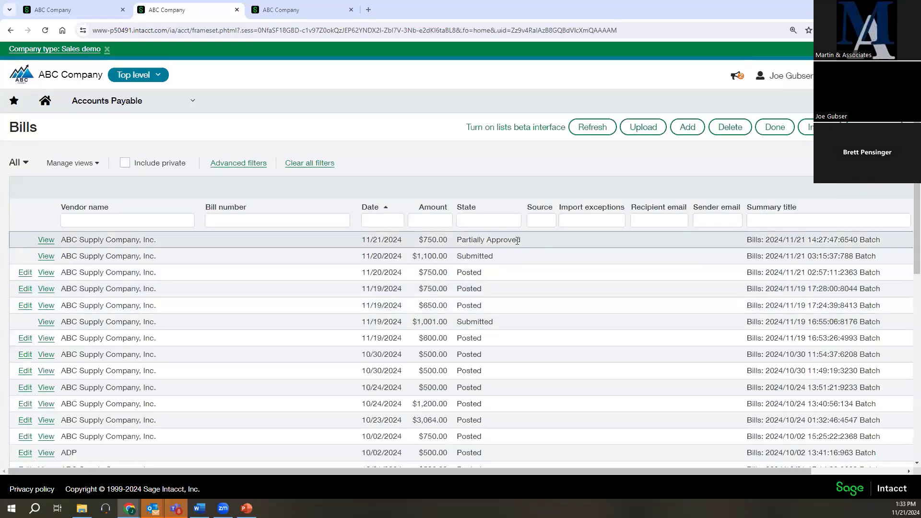
pyautogui.moveTo(508, 240); pyautogui.dragTo(458, 241)
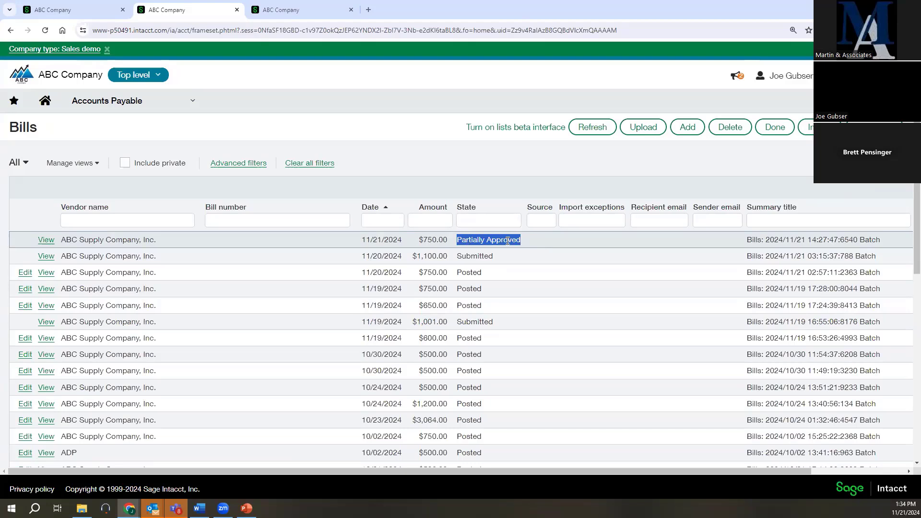
# Step: Complete the controller's approval of the bill and close the controller's browser tab
pyautogui.click(287, 10)
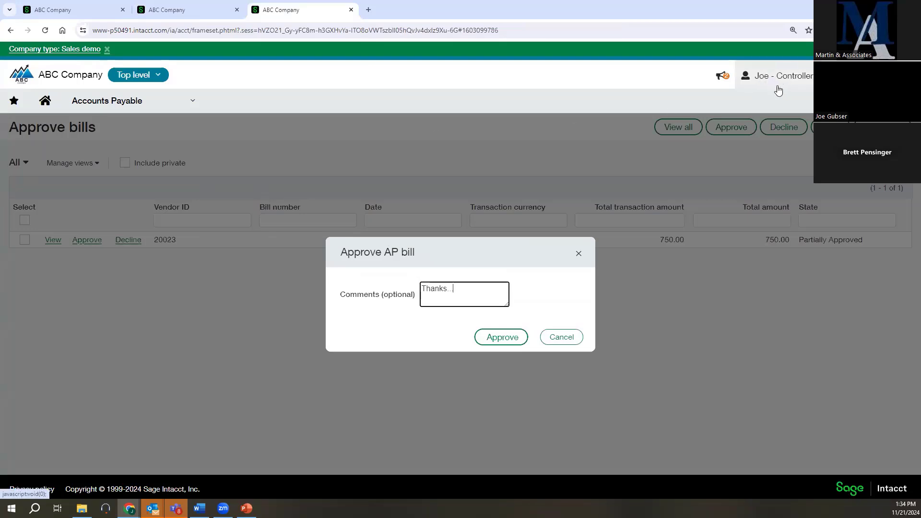
pyautogui.click(504, 339)
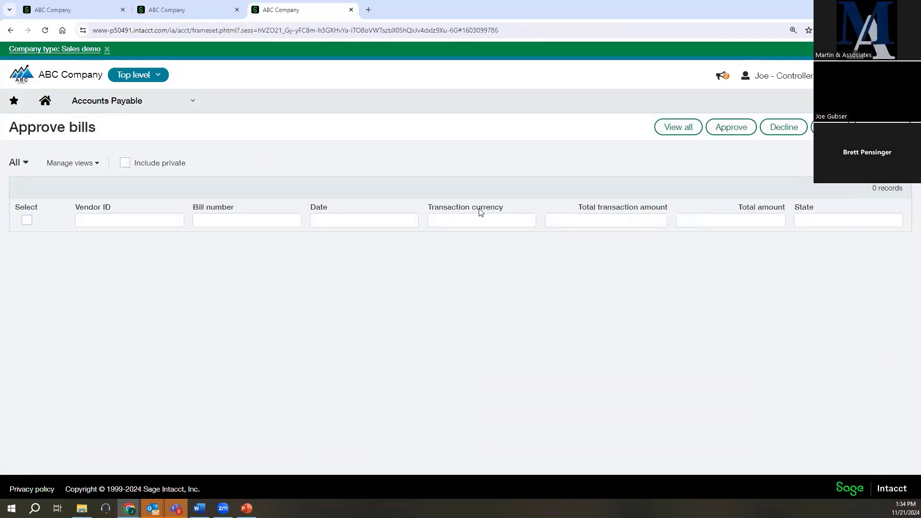
pyautogui.click(200, 10)
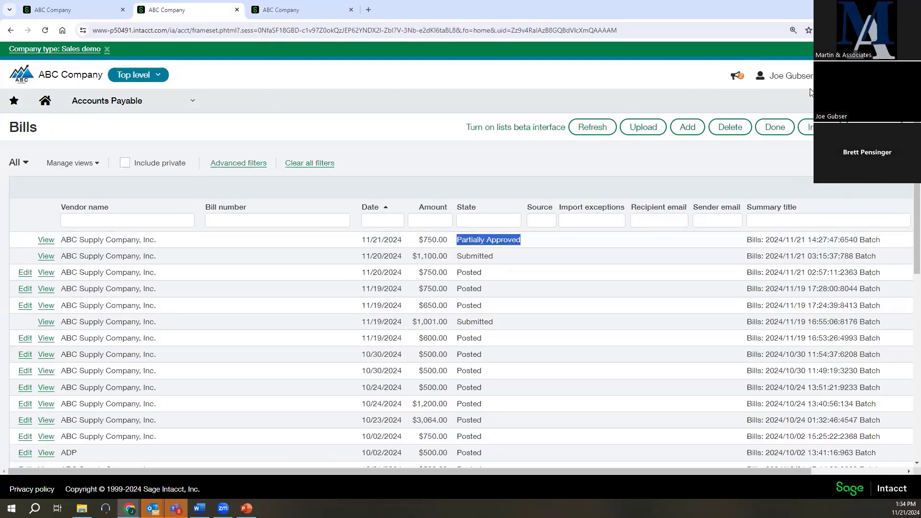
pyautogui.click(350, 10)
pyautogui.click(526, 243)
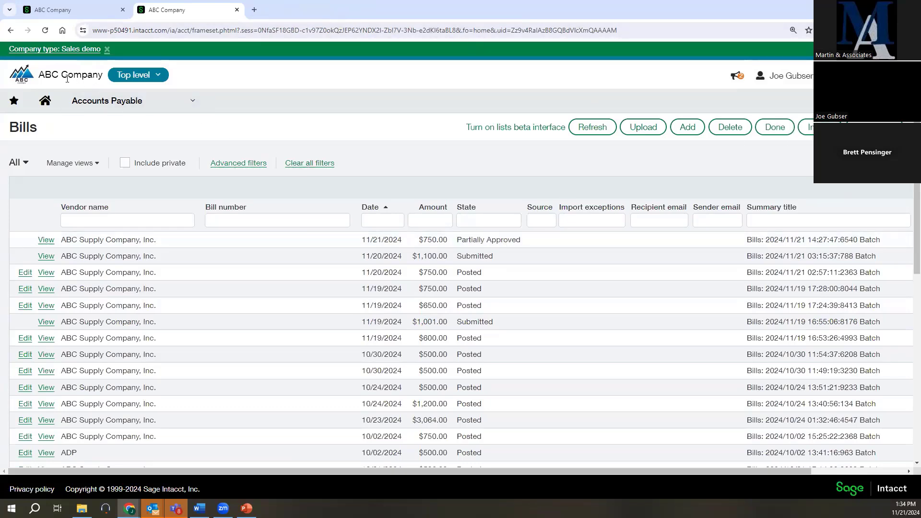
# Step: Reload Intacct, reopen the Accounts Payable bills list and check the state of the 11/21/2024 ABC Supply Company bill
pyautogui.click(45, 30)
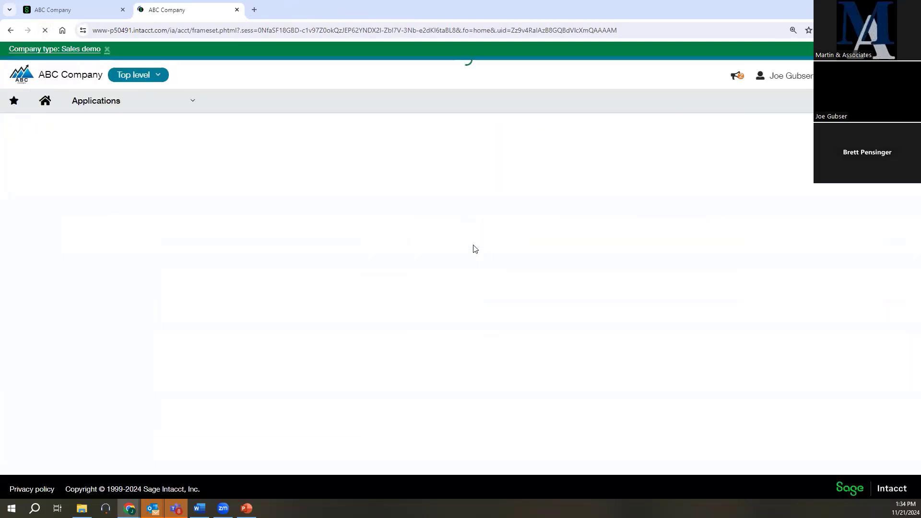
pyautogui.click(85, 98)
pyautogui.click(118, 235)
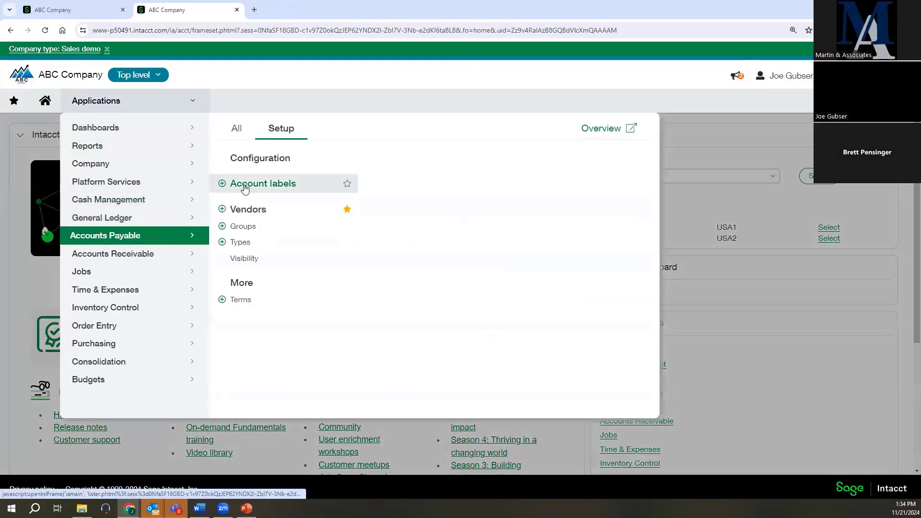
pyautogui.click(234, 130)
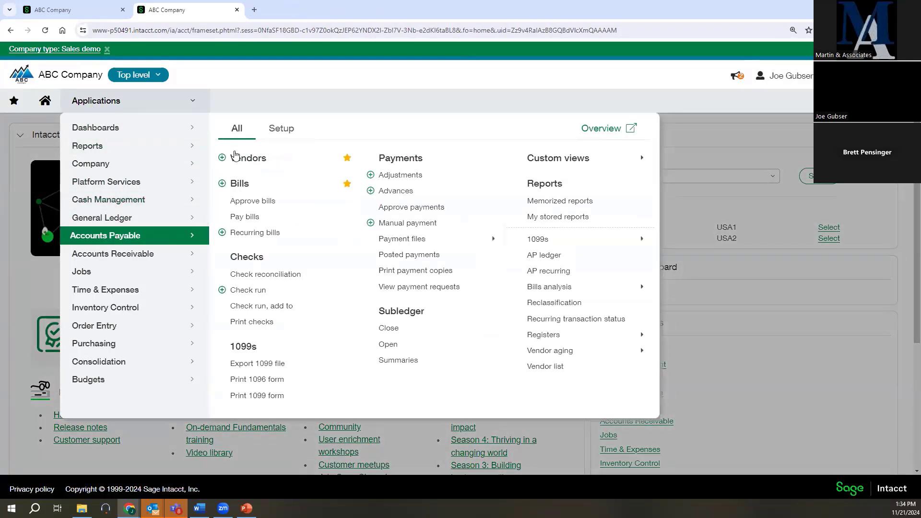
pyautogui.click(240, 184)
pyautogui.doubleClick(470, 238)
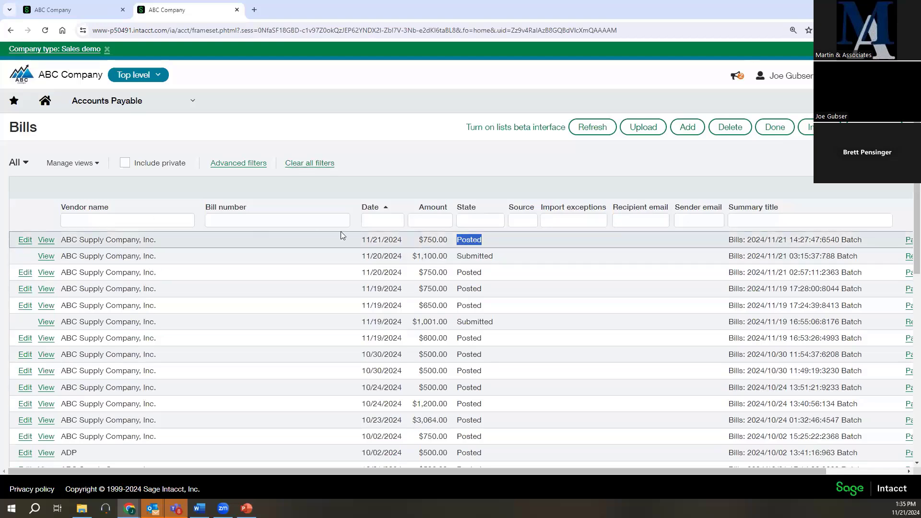
# Step: View the 11/21/2024 ABC Supply Company bill and examine its General Ledger posting details and AP bill approval history
pyautogui.click(47, 241)
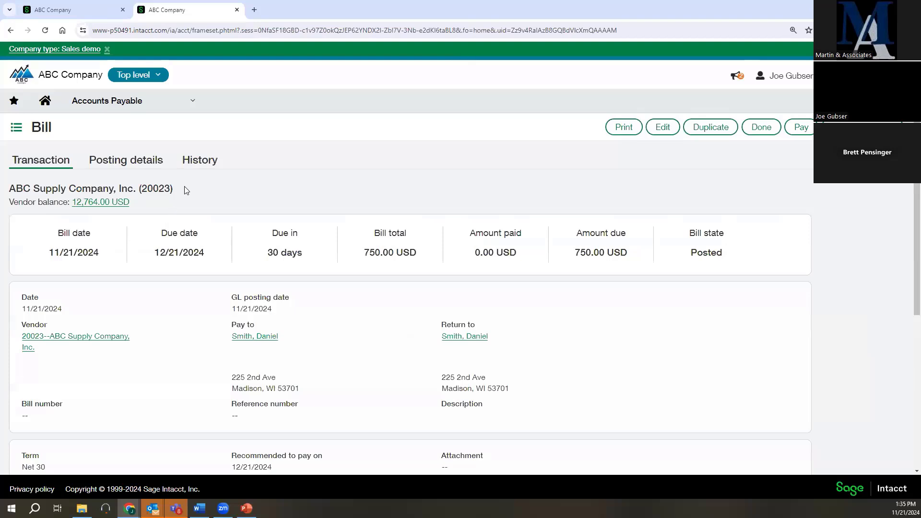
pyautogui.click(146, 165)
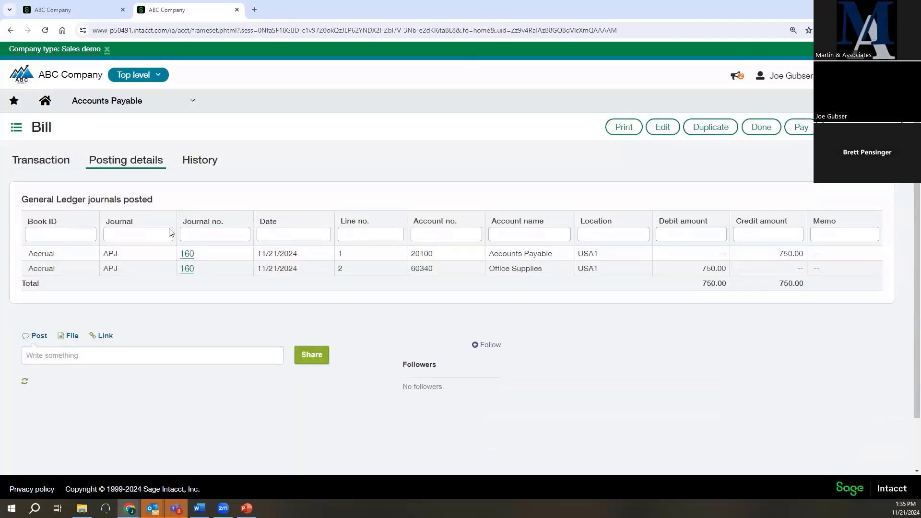
pyautogui.click(196, 160)
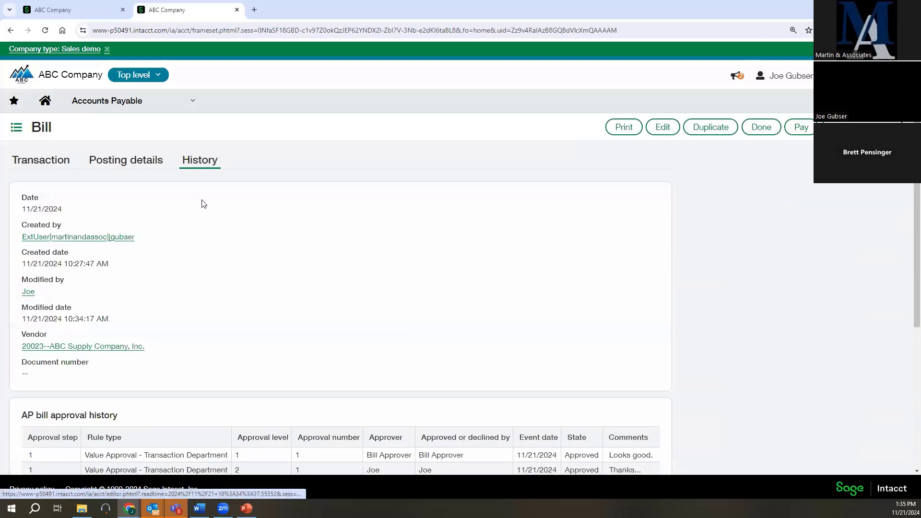
pyautogui.scroll(-3, 267, 292)
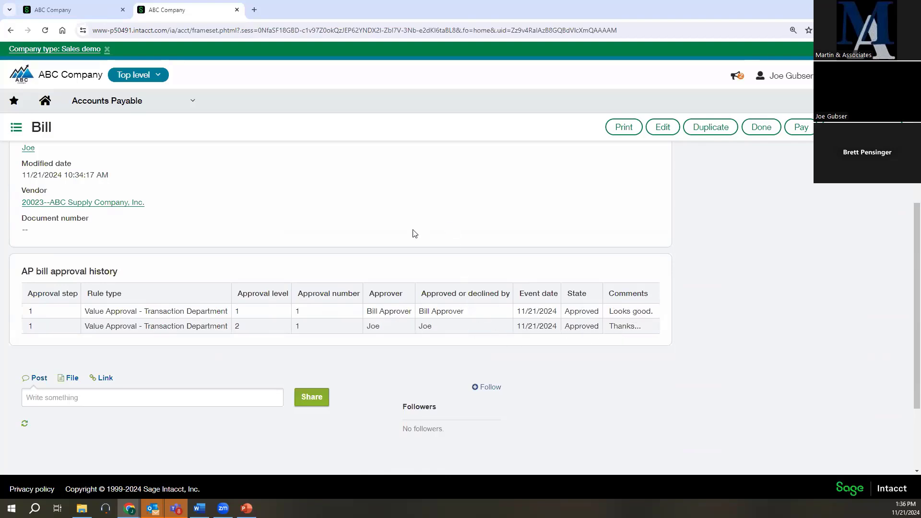
pyautogui.scroll(2, 297, 293)
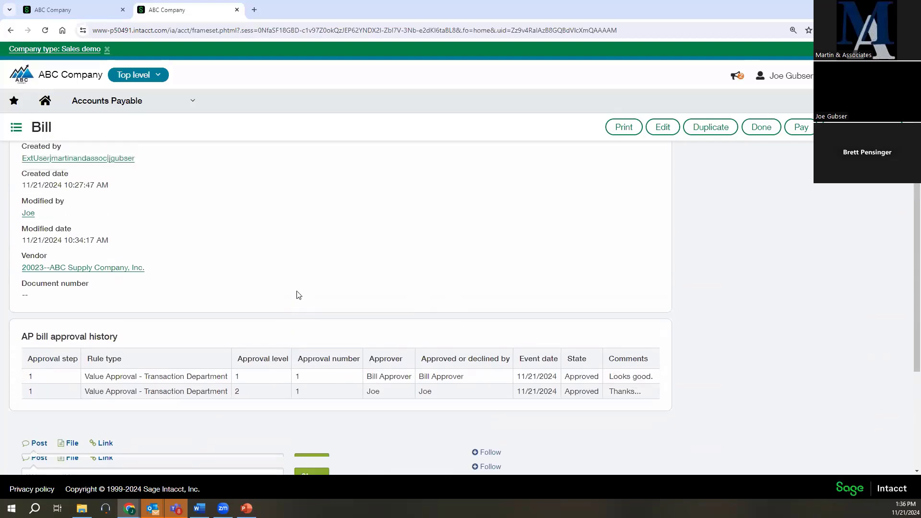
pyautogui.scroll(-3, 299, 295)
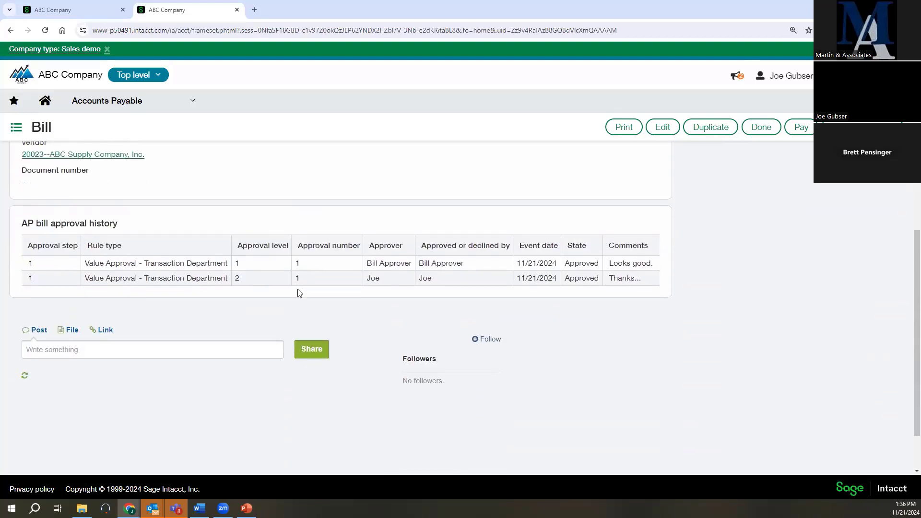
# Step: Review the posted bill's transaction details and close the record to return to the bills list
pyautogui.scroll(4, 299, 294)
pyautogui.click(53, 160)
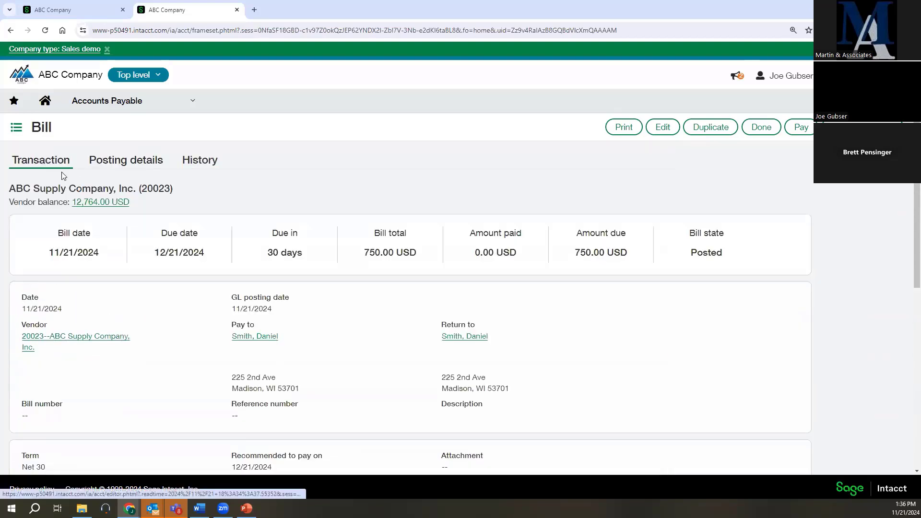
pyautogui.scroll(-2, 241, 281)
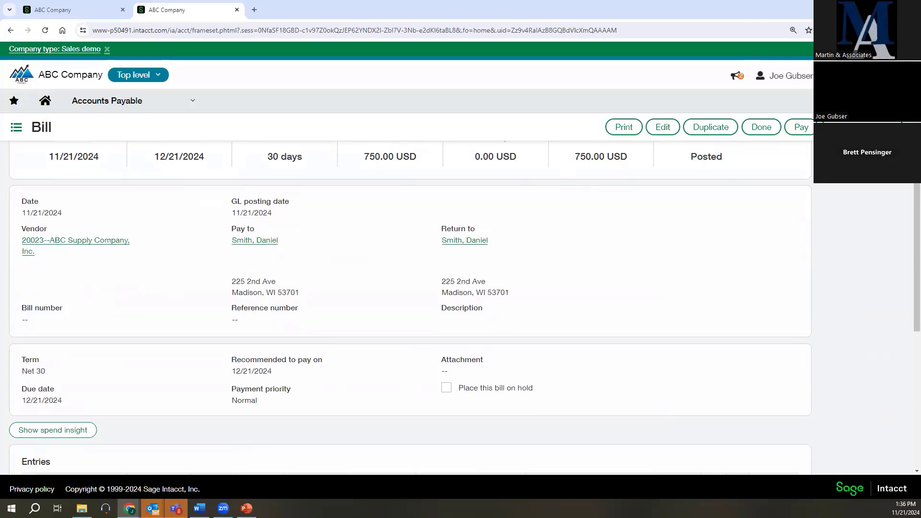
pyautogui.hotkey('alt', 'Tab')
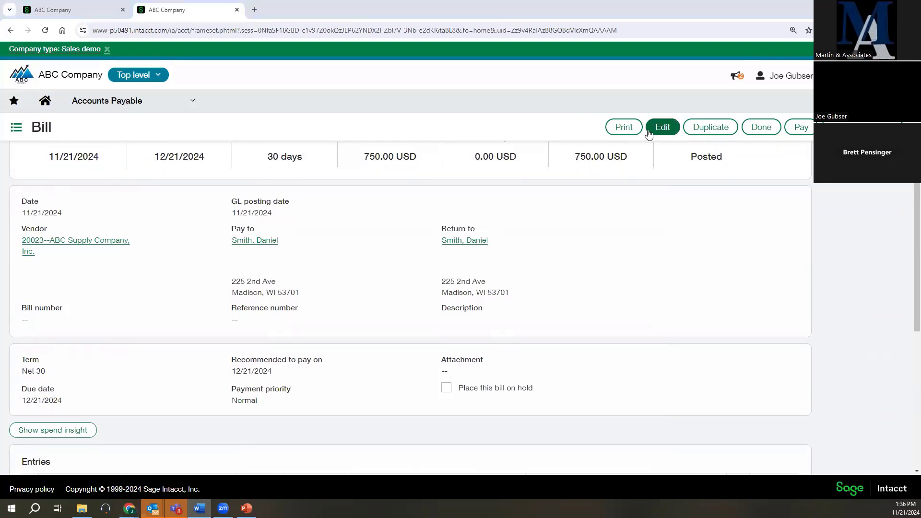
pyautogui.click(752, 131)
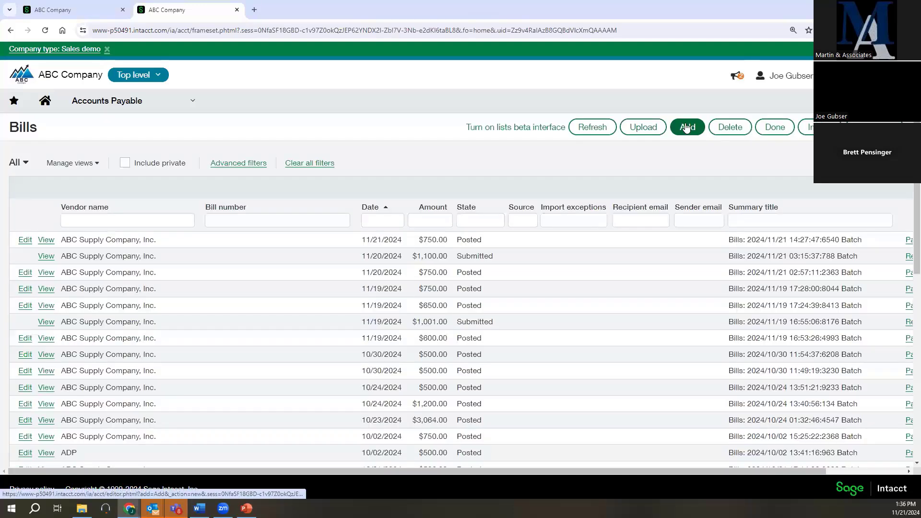
# Step: Add a new Accounts Payable bill for the vendor ABC Supply Company, Inc
pyautogui.click(685, 127)
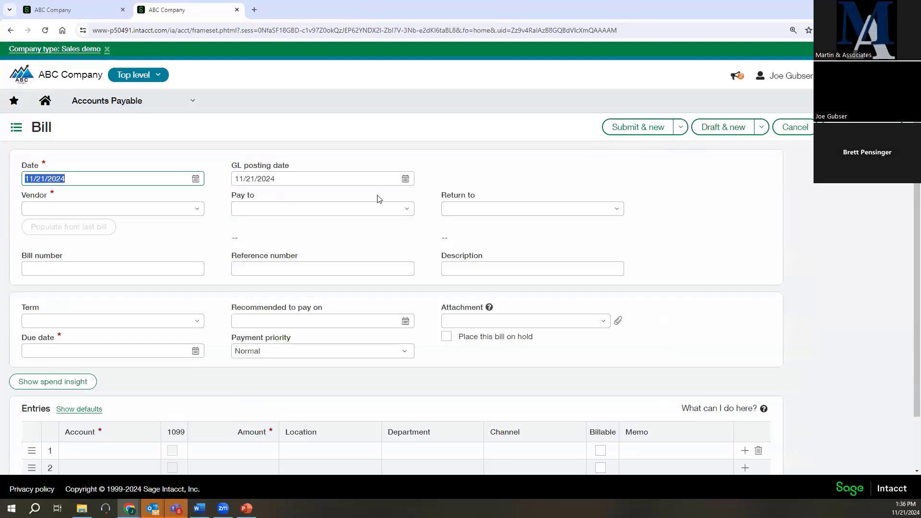
pyautogui.click(150, 207)
pyautogui.write('abc')
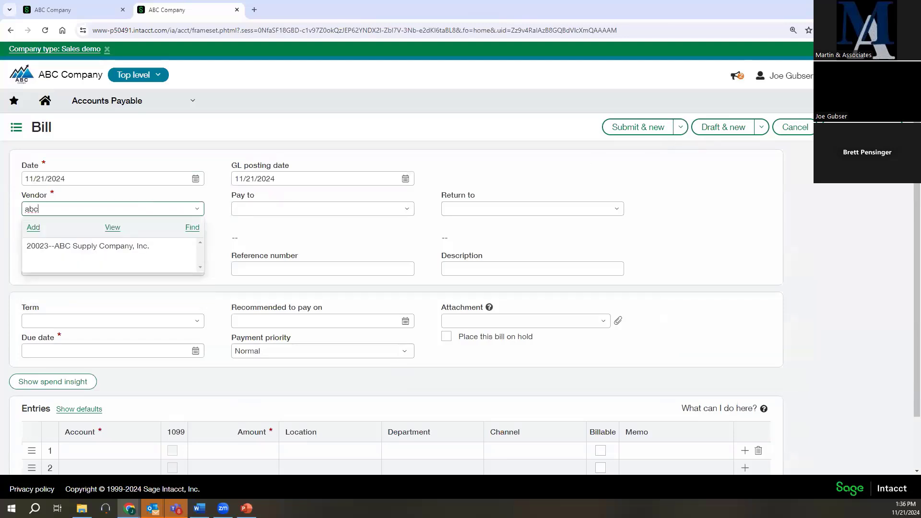
pyautogui.click(62, 246)
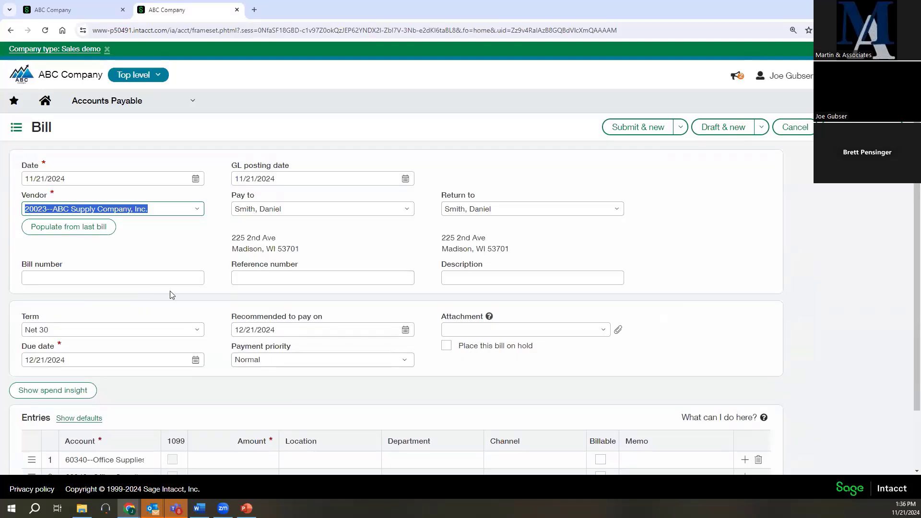
# Step: Fill the first bill entry with amount 1,100.00, location 100--USA1, department 100--Sales and channel 100--Residential
pyautogui.scroll(-1, 151, 428)
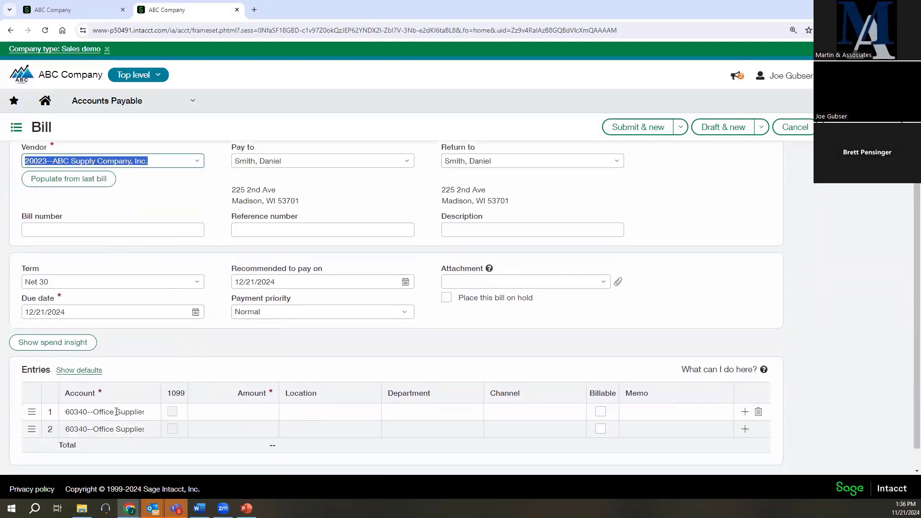
pyautogui.click(208, 414)
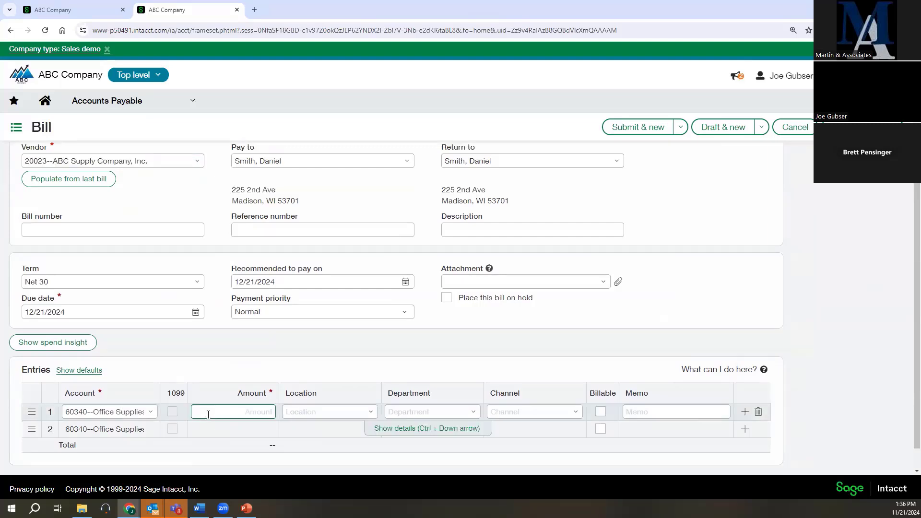
pyautogui.write('1100')
pyautogui.press('Tab')
pyautogui.click(370, 412)
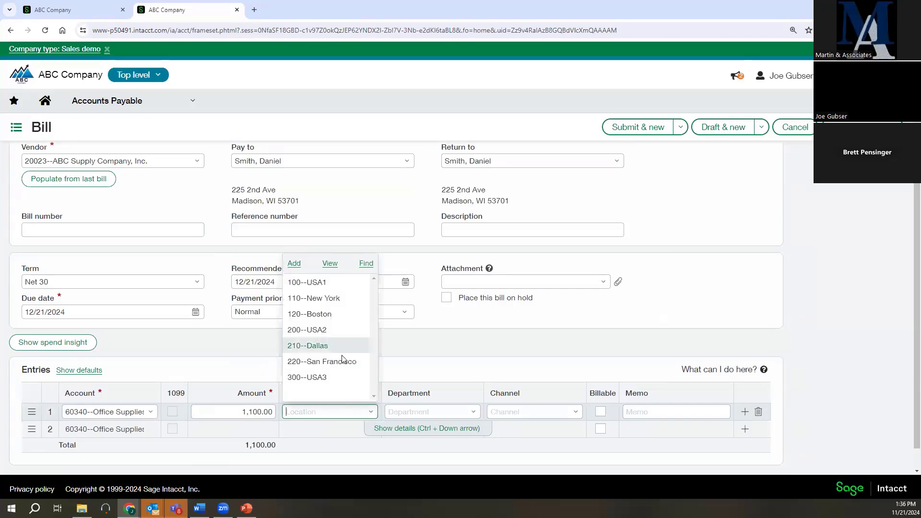
pyautogui.click(356, 281)
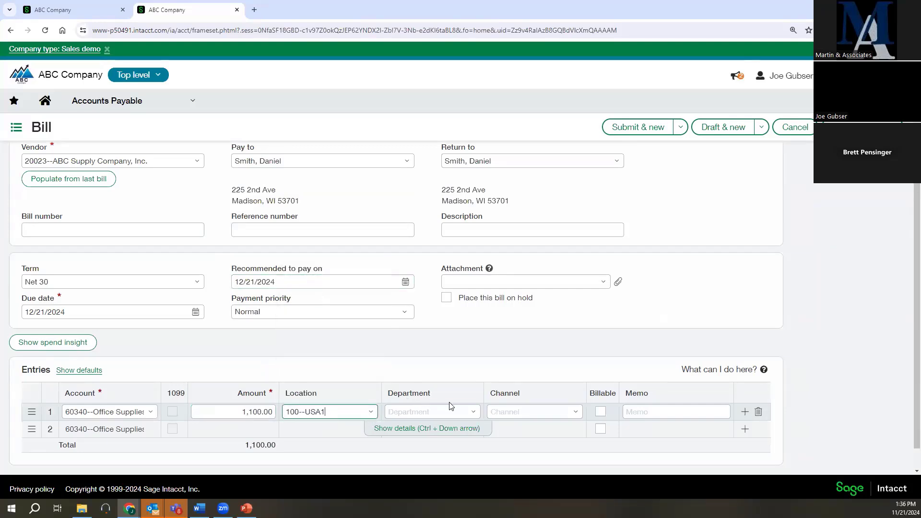
pyautogui.click(474, 412)
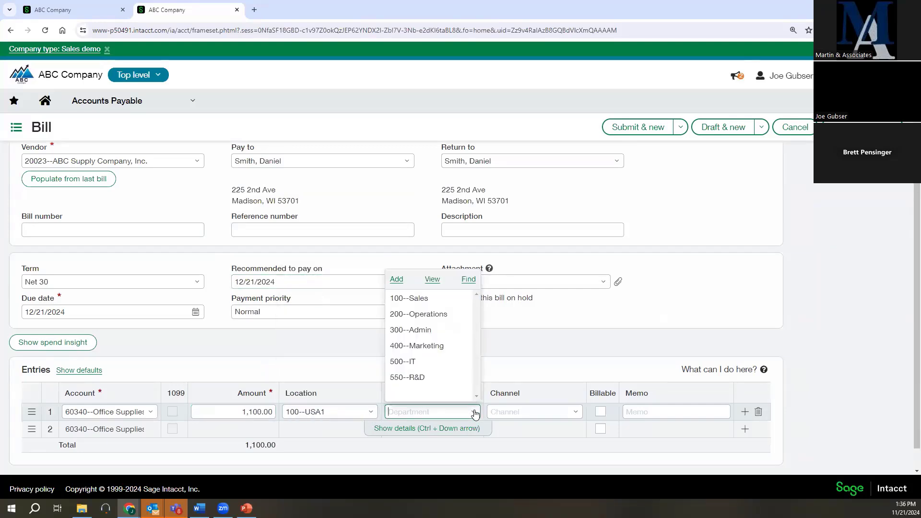
pyautogui.click(417, 299)
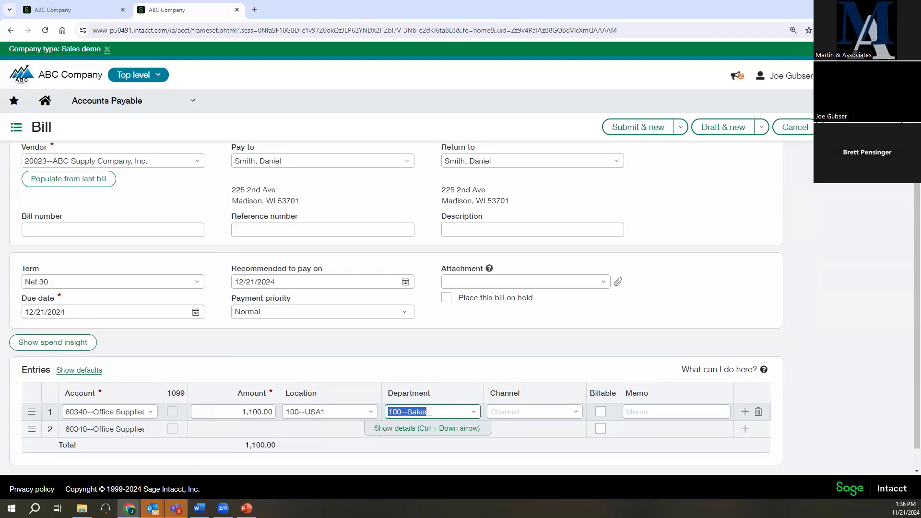
pyautogui.click(577, 414)
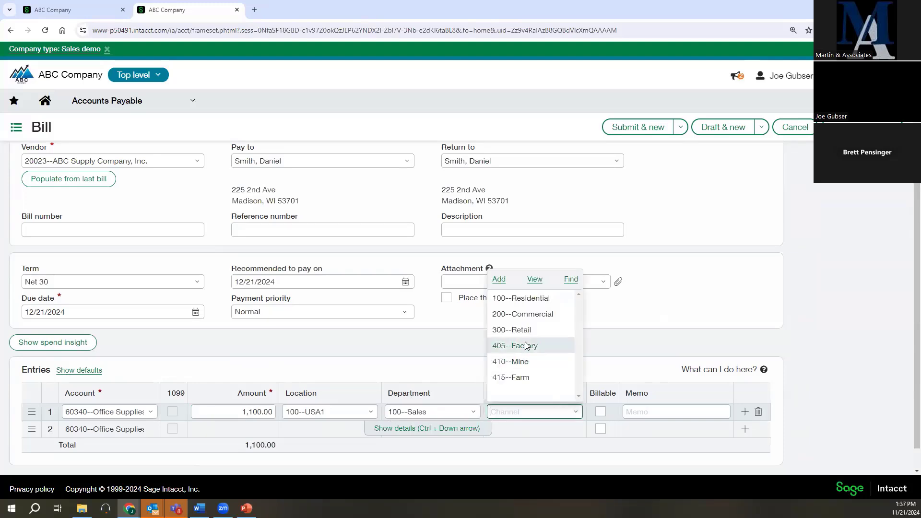
pyautogui.click(518, 302)
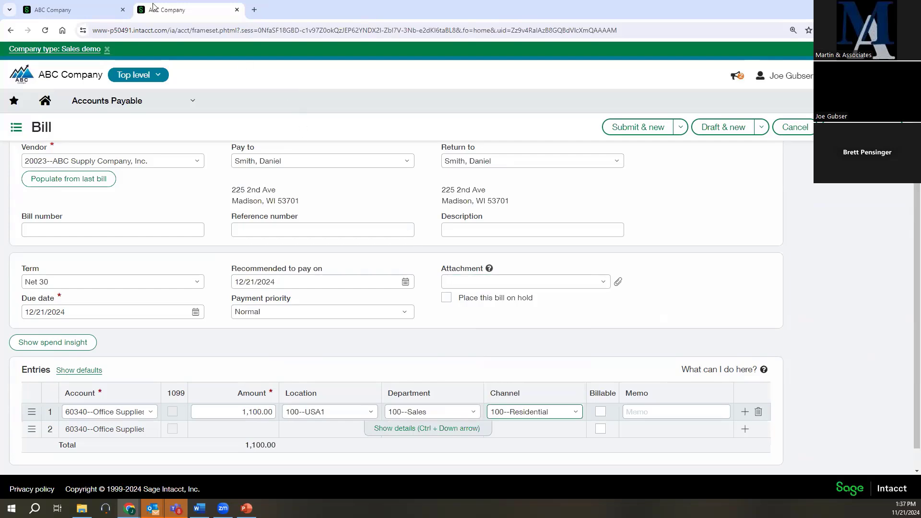
# Step: Open the Sales department's value approval rule in the other browser tab and examine its approvers and amount limits
pyautogui.click(57, 8)
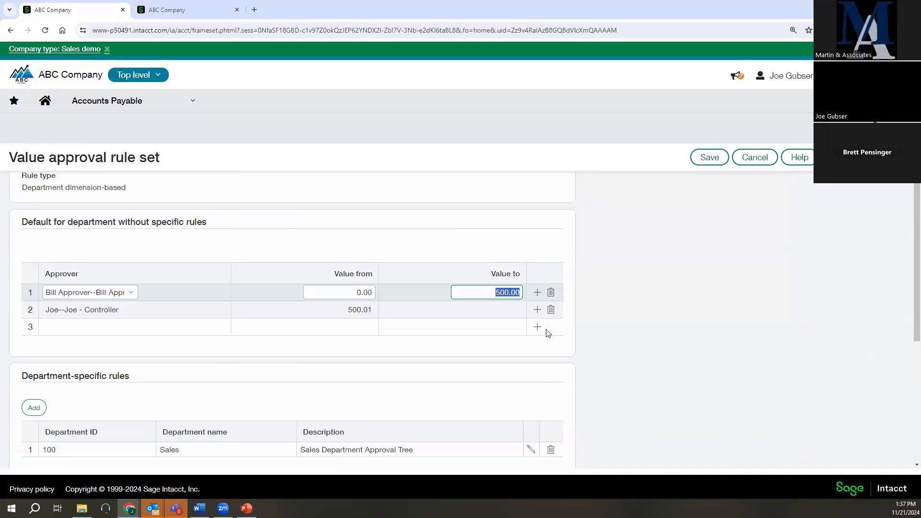
pyautogui.click(530, 449)
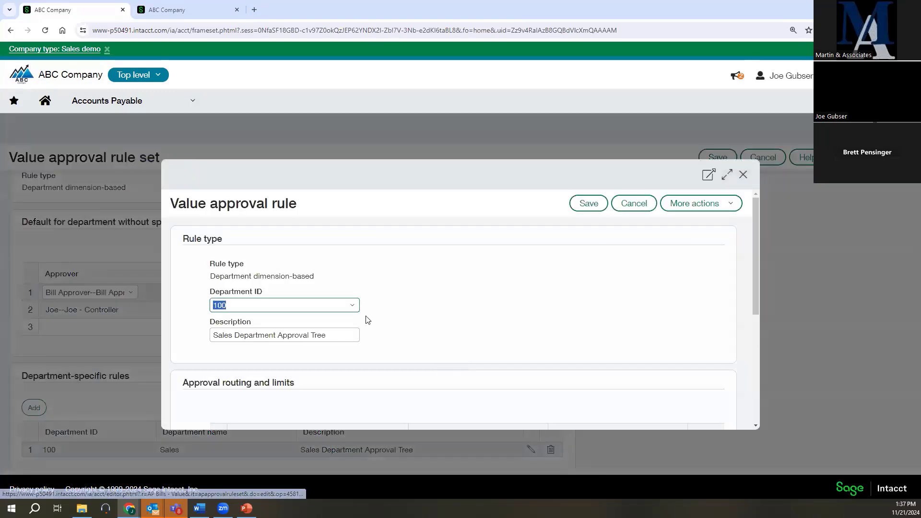
pyautogui.scroll(-4, 245, 298)
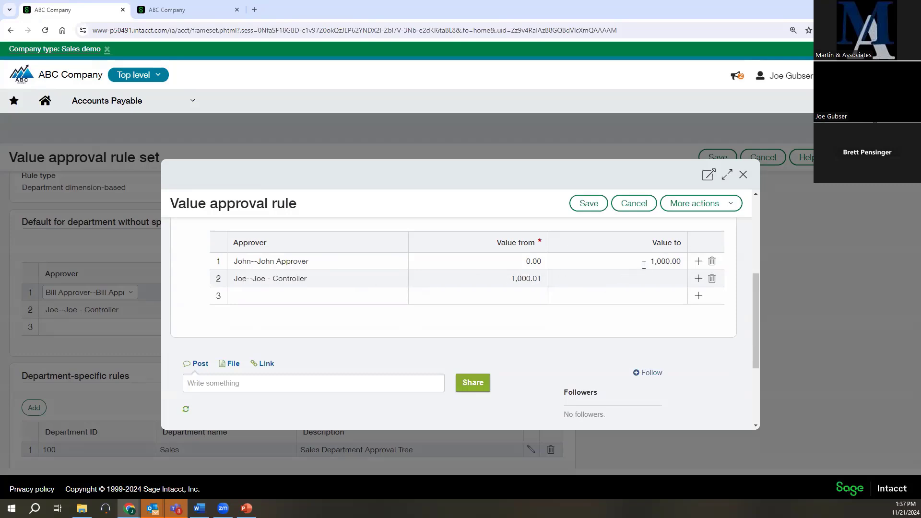
# Step: Return to the new ABC Supply Company bill and submit it for approval
pyautogui.click(202, 9)
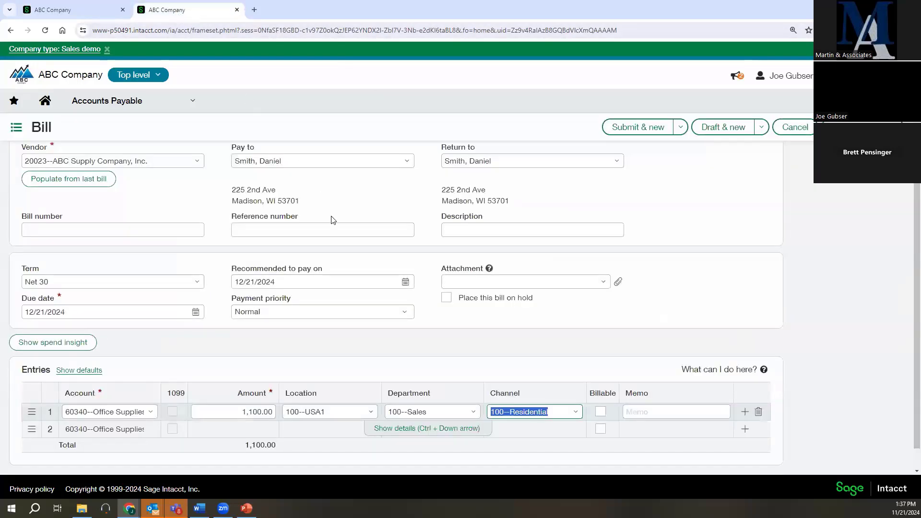
pyautogui.click(681, 129)
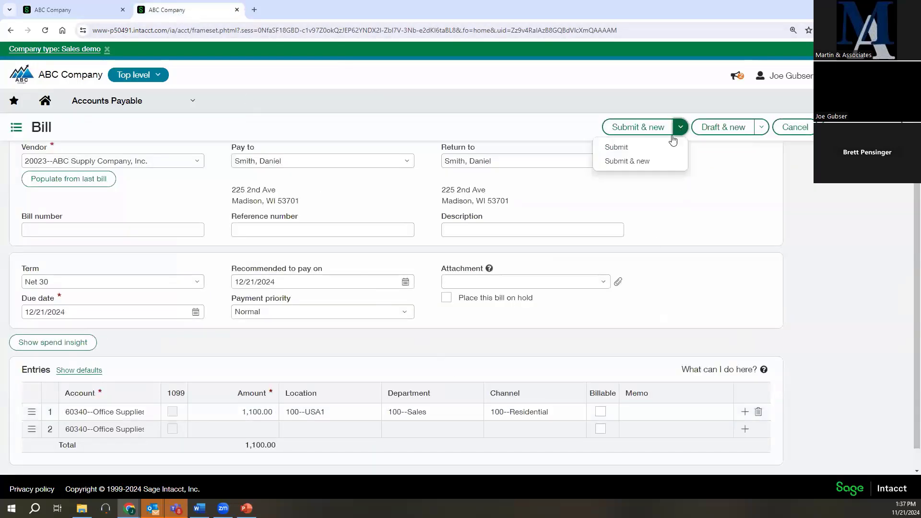
pyautogui.click(632, 147)
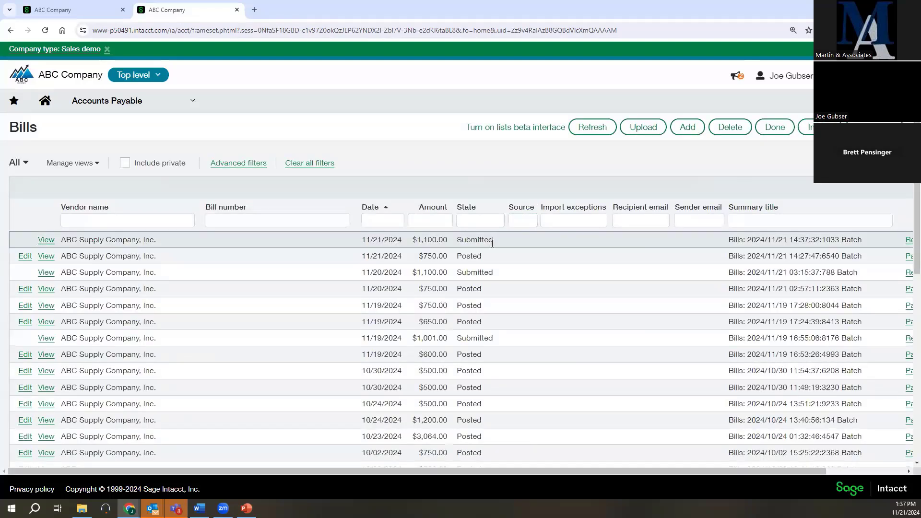
# Step: Check the state of the new $1,100.00 bill, view it and examine the approvers in its AP bill approval history
pyautogui.moveTo(492, 243); pyautogui.dragTo(458, 242)
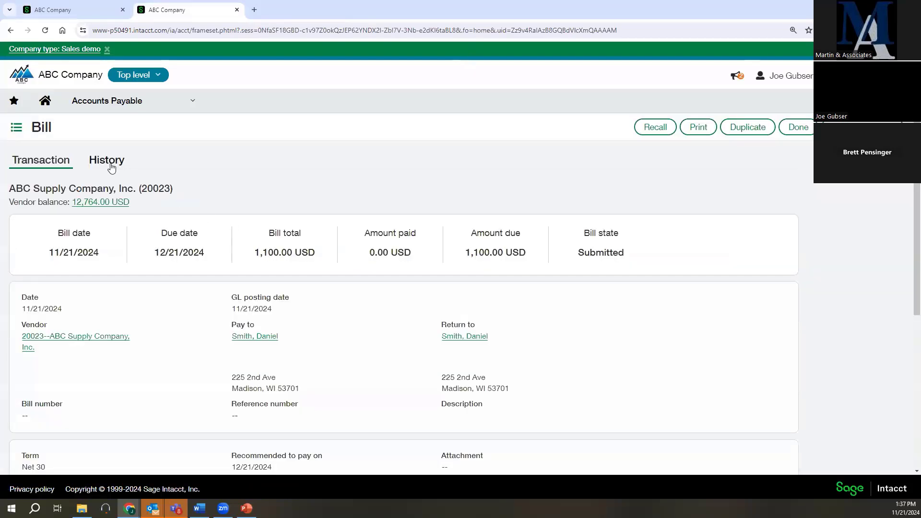
pyautogui.click(112, 167)
pyautogui.scroll(-2, 195, 255)
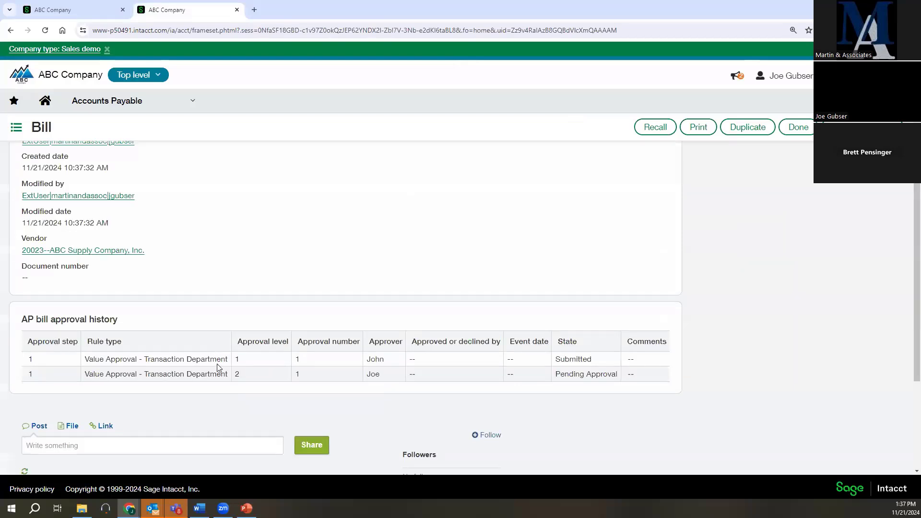
pyautogui.doubleClick(383, 359)
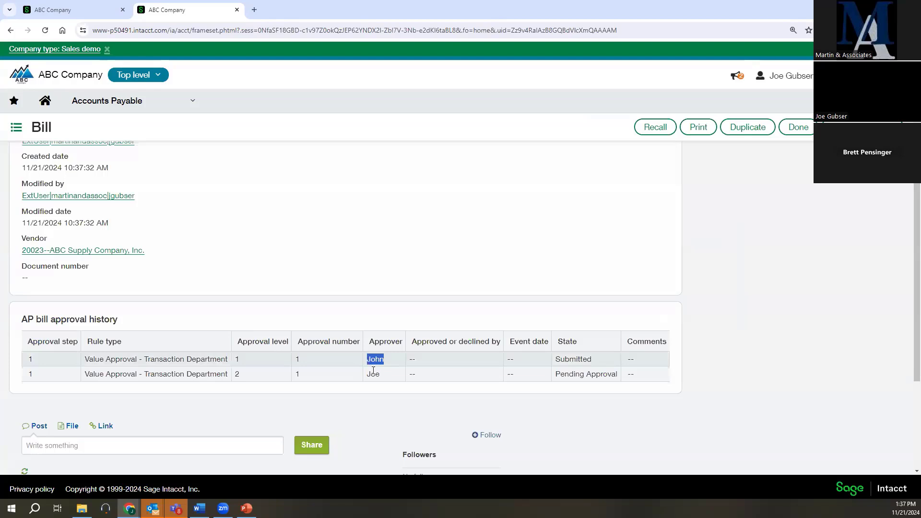
pyautogui.doubleClick(373, 373)
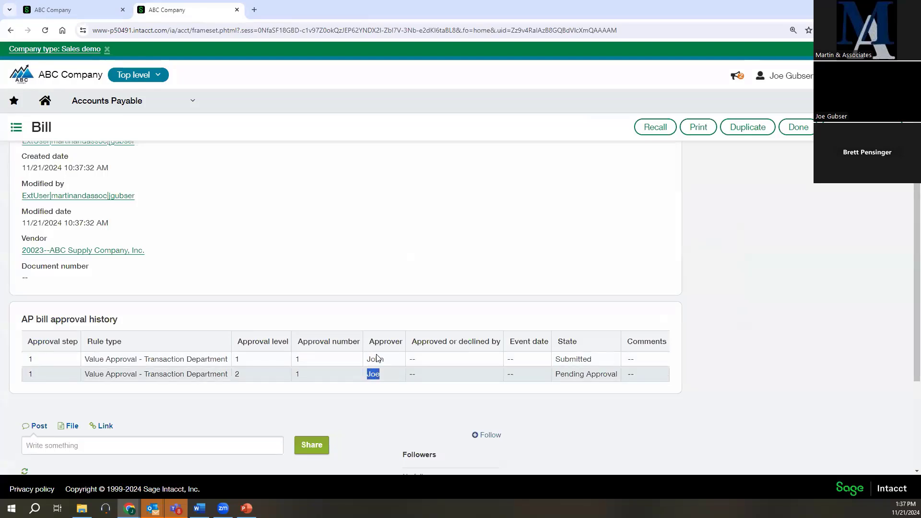
# Step: Compare with the Sales department's value approval rule and close that rule without saving, returning to the rule set
pyautogui.click(96, 10)
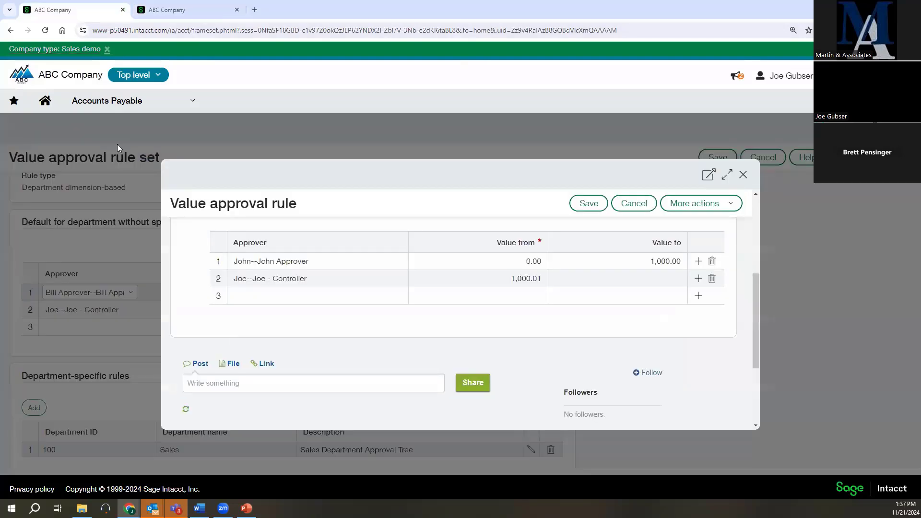
pyautogui.scroll(4, 274, 257)
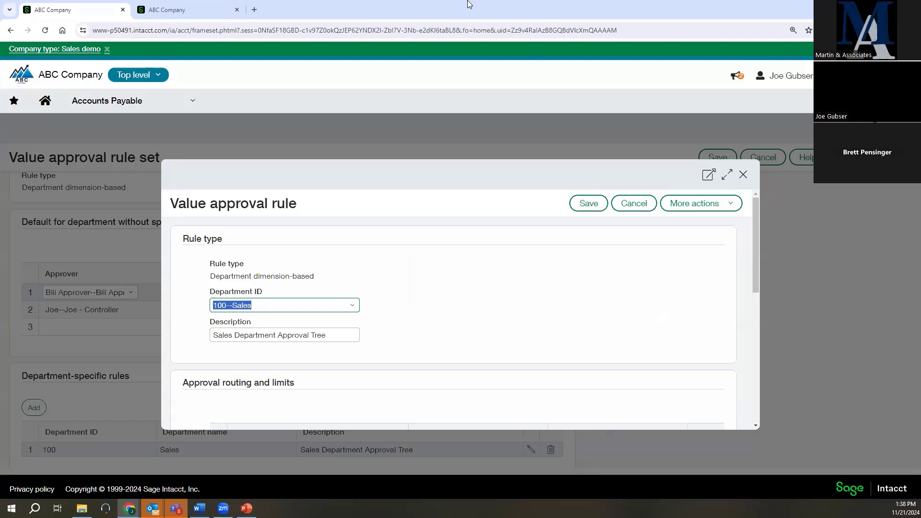
pyautogui.click(744, 176)
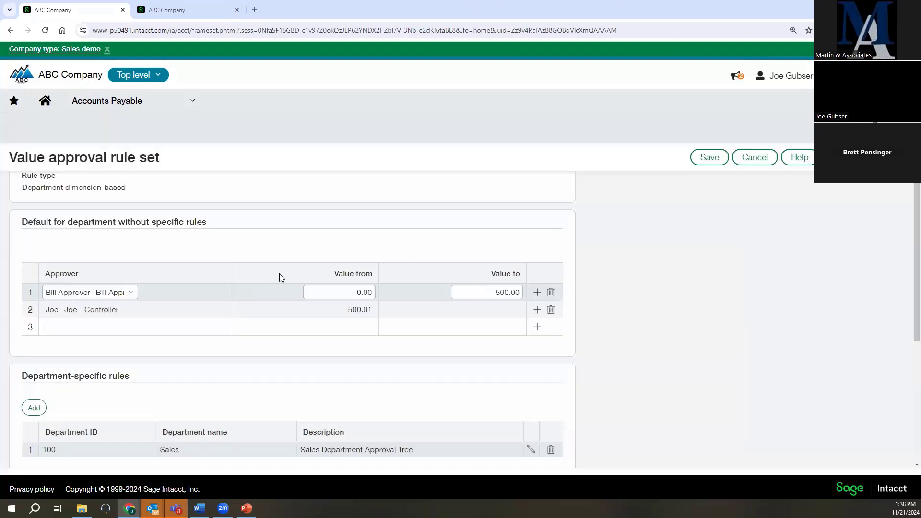
pyautogui.scroll(1, 235, 245)
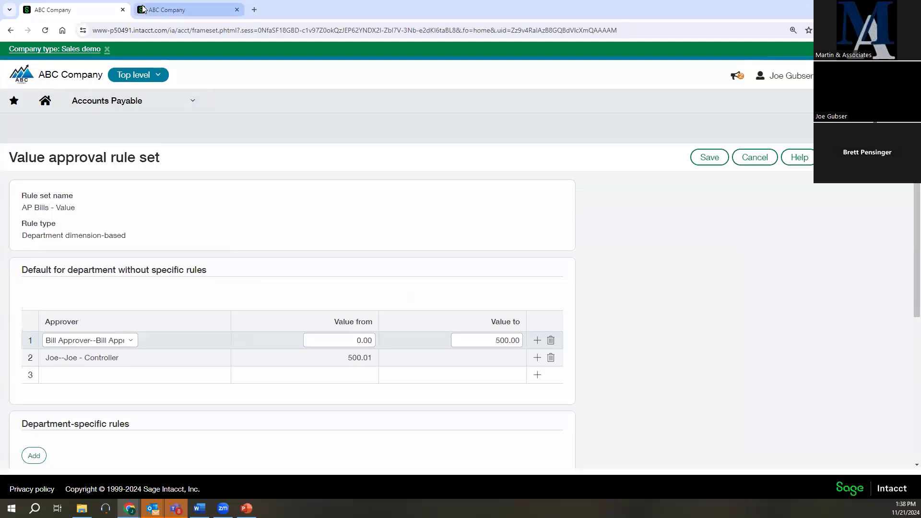
# Step: Return to the submitted bill's tab, switch to Outlook and delete the approval notification email for the 750.00 USD bill
pyautogui.click(163, 9)
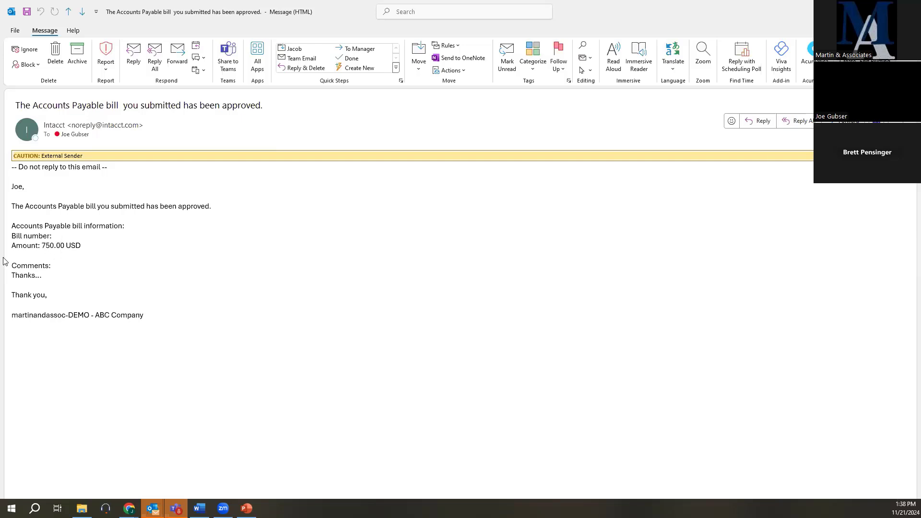
pyautogui.click(56, 61)
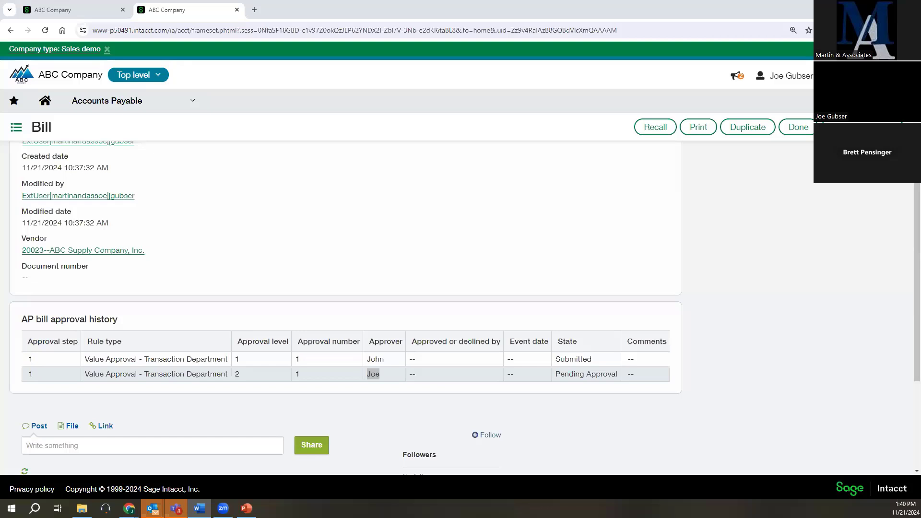
# Step: Leave the value approval rule set without saving and open the Purchasing configuration
pyautogui.click(73, 12)
pyautogui.click(98, 105)
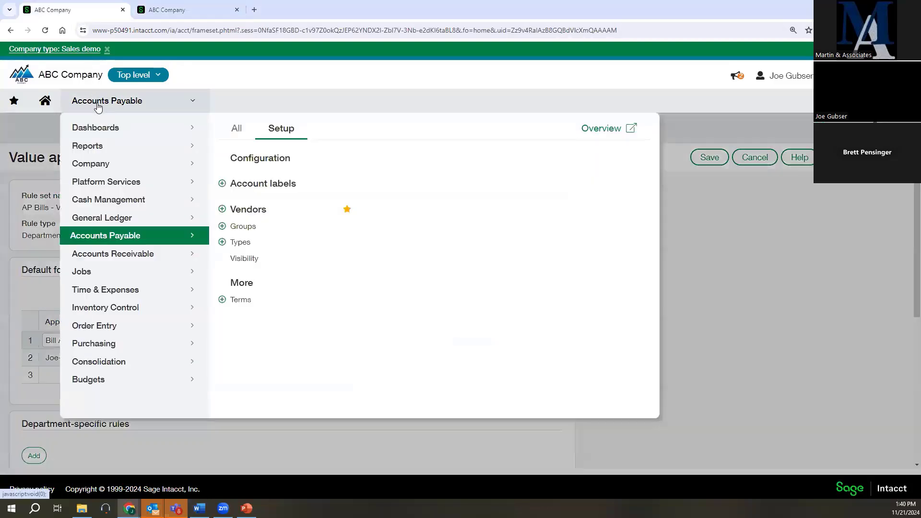
pyautogui.click(99, 344)
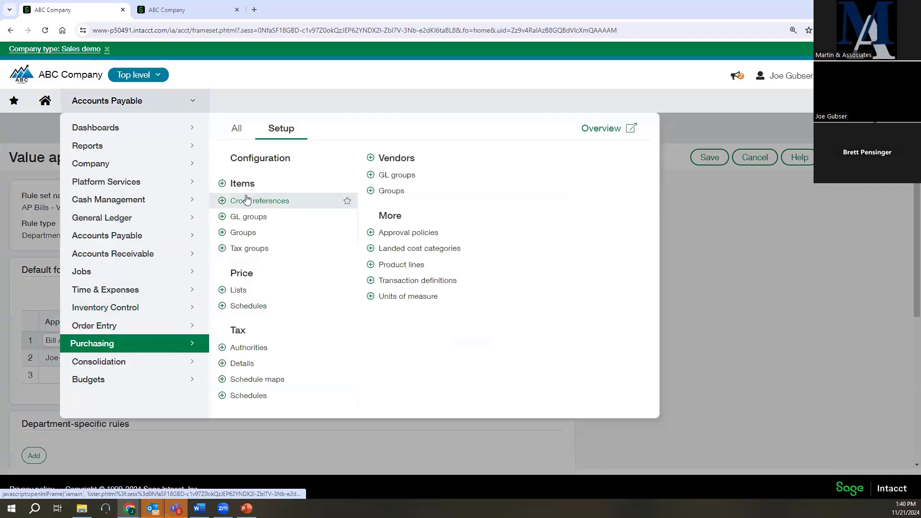
pyautogui.click(267, 158)
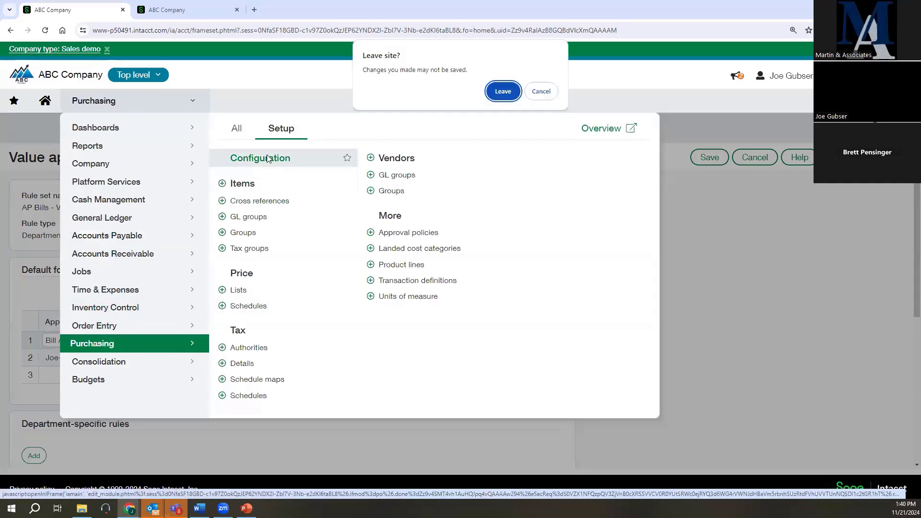
pyautogui.click(501, 92)
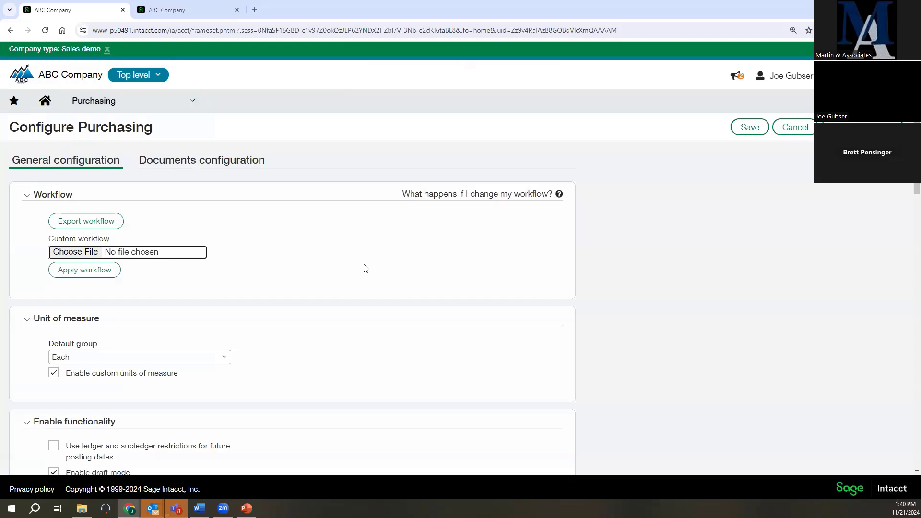
# Step: Find the Approvals section of the Purchasing configuration, review its settings and open the management of approval delegates
pyautogui.scroll(-10, 379, 285)
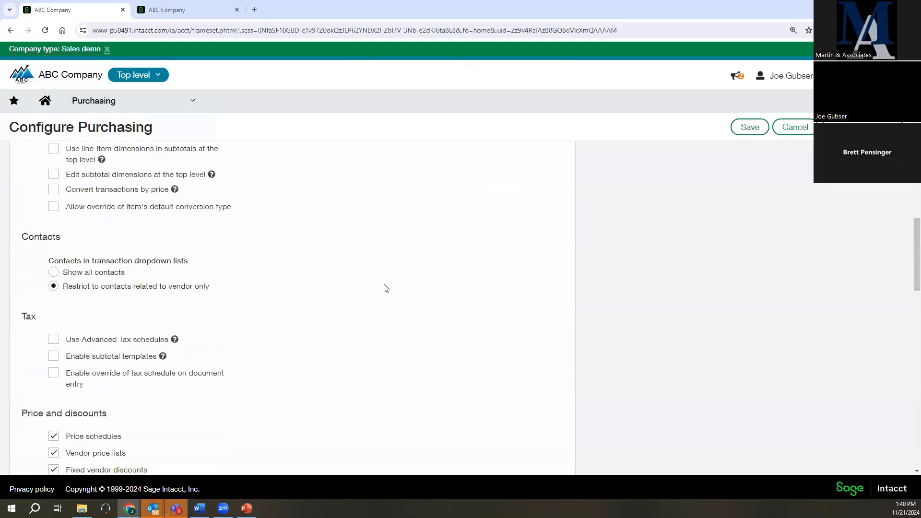
pyautogui.scroll(-6, 386, 288)
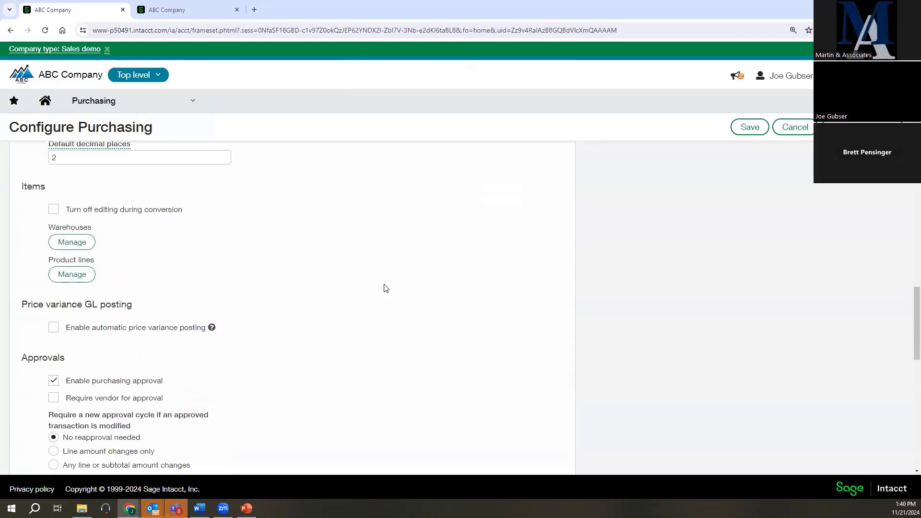
pyautogui.scroll(-1, 386, 288)
pyautogui.scroll(2, 382, 287)
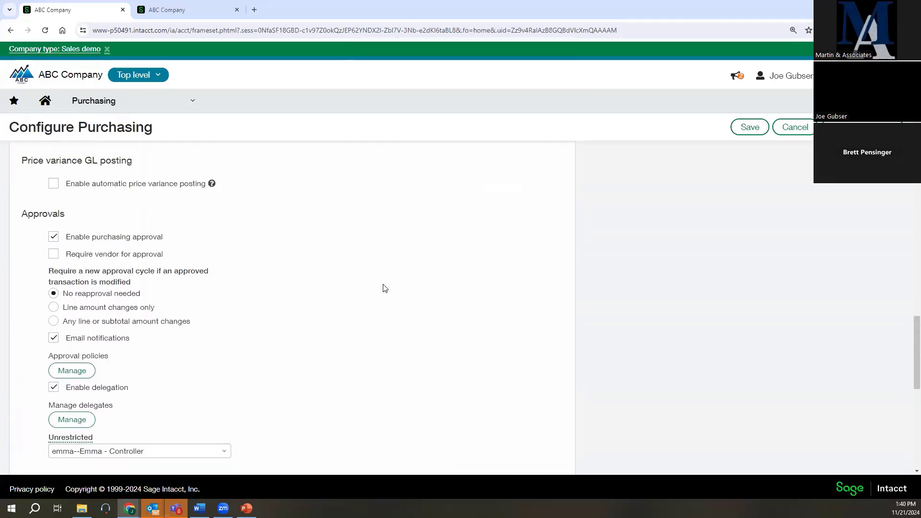
pyautogui.scroll(-1, 381, 287)
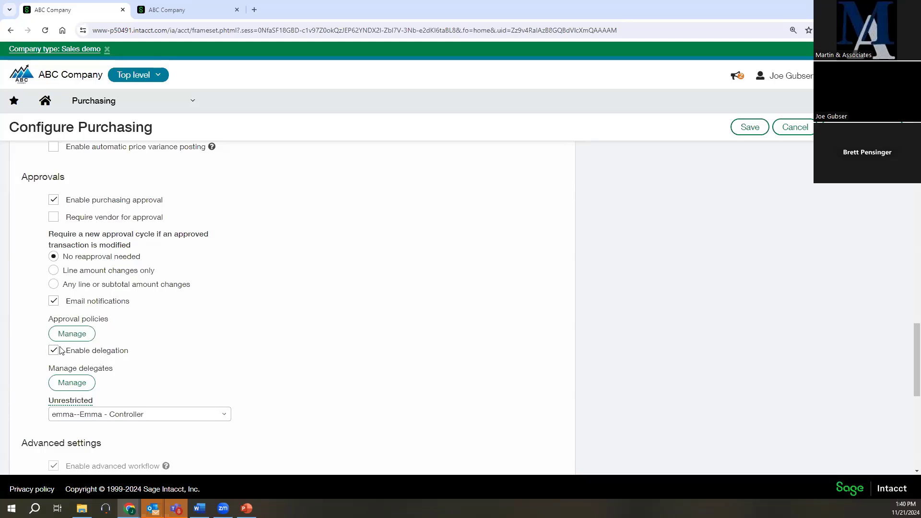
pyautogui.click(72, 383)
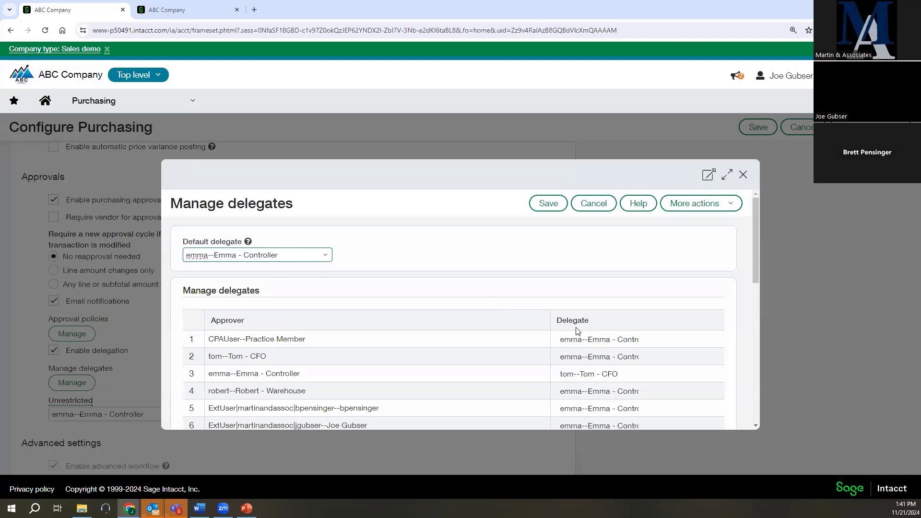
# Step: Examine the default delegate and the delegate assigned to each approver, and close the delegate list without saving
pyautogui.scroll(-1, 578, 330)
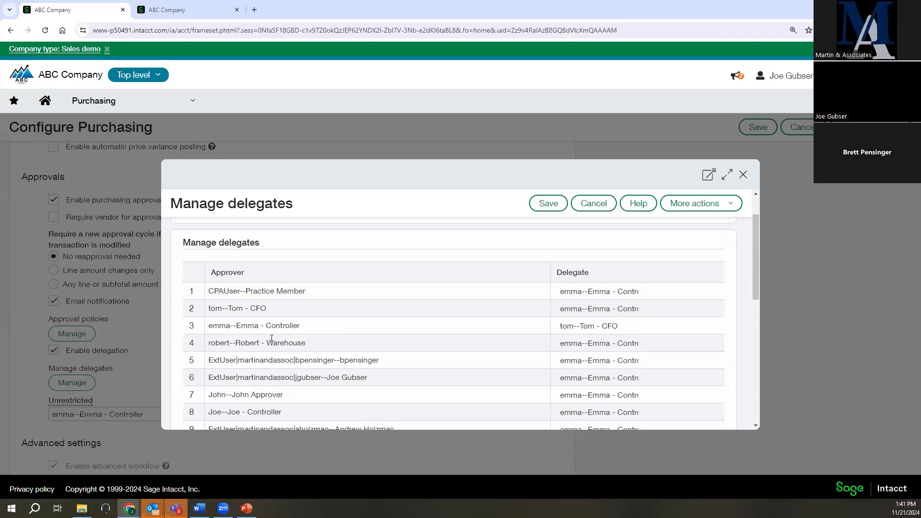
pyautogui.scroll(1, 243, 255)
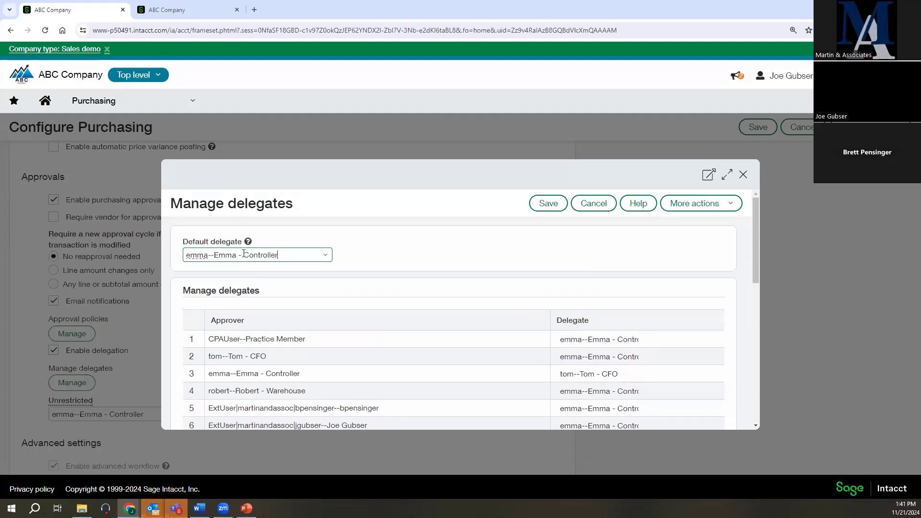
pyautogui.scroll(-1, 595, 322)
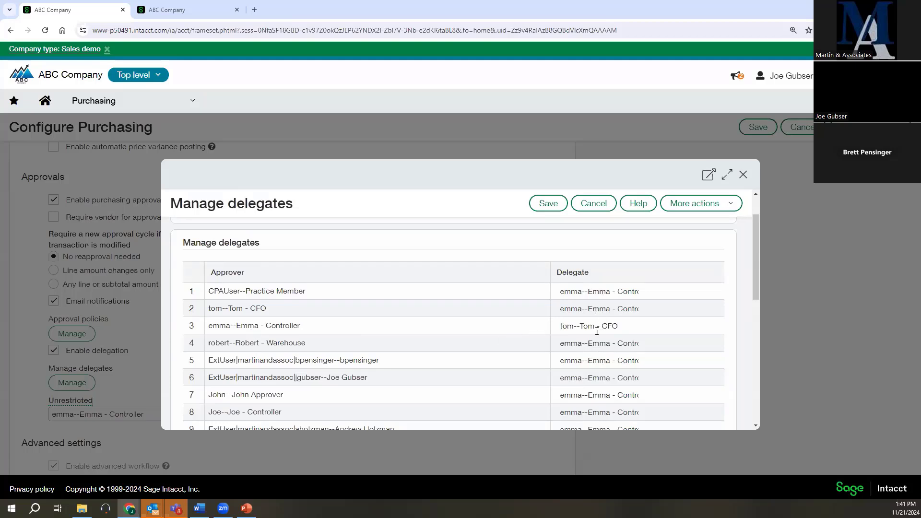
pyautogui.scroll(-3, 597, 331)
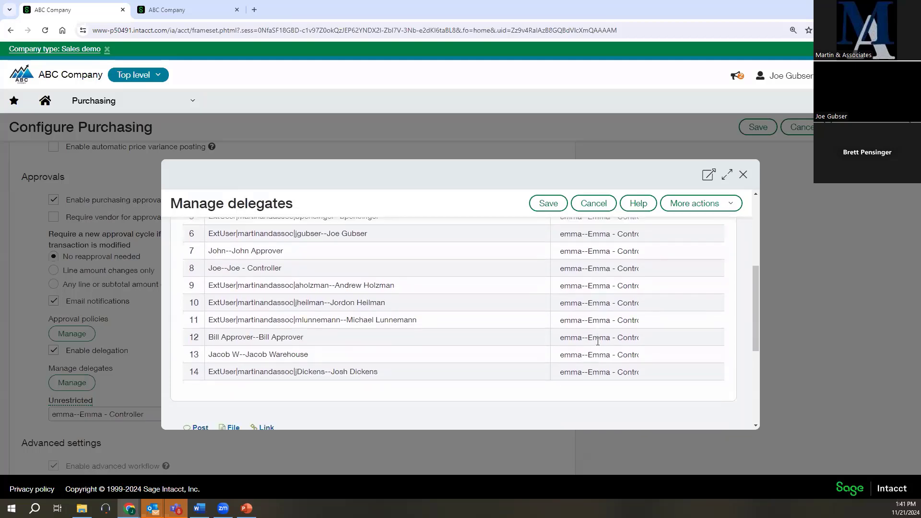
pyautogui.scroll(5, 597, 342)
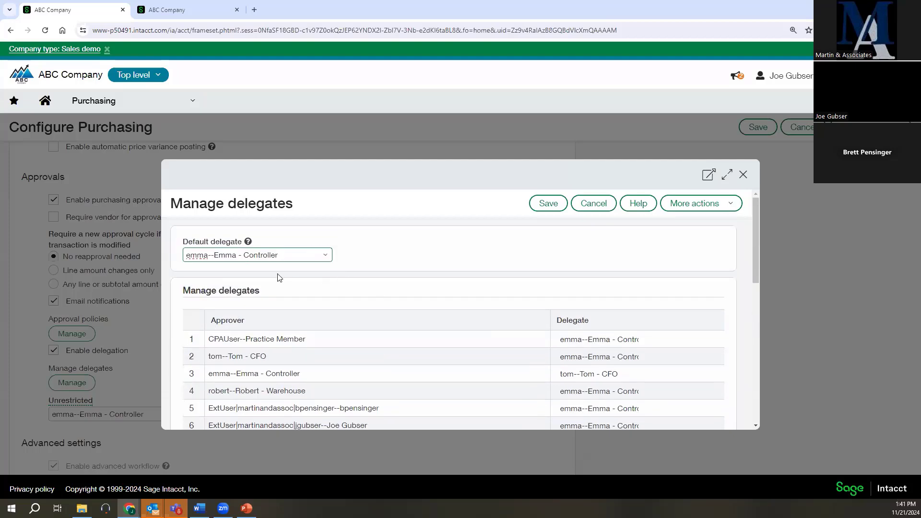
pyautogui.scroll(-2, 480, 325)
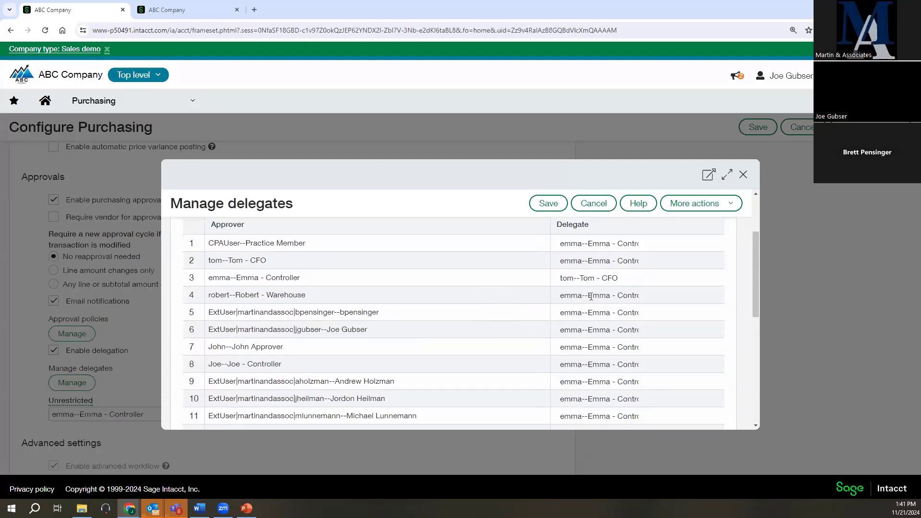
pyautogui.scroll(2, 591, 296)
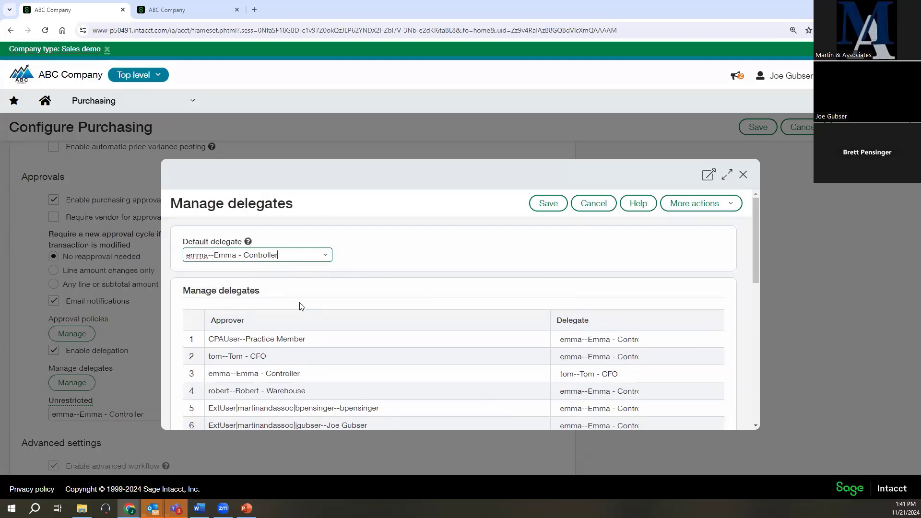
pyautogui.click(742, 176)
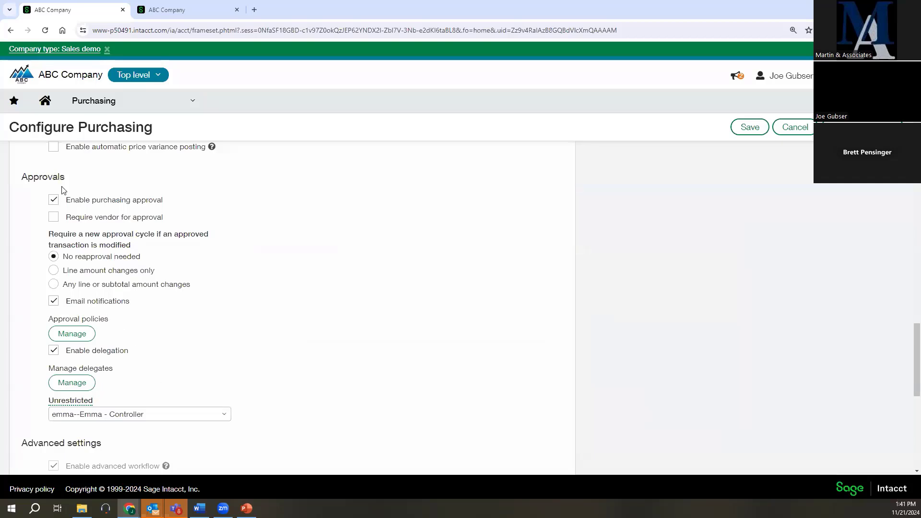
# Step: Open the purchasing approval policies and open the Purchase Requisition policy for editing
pyautogui.click(83, 337)
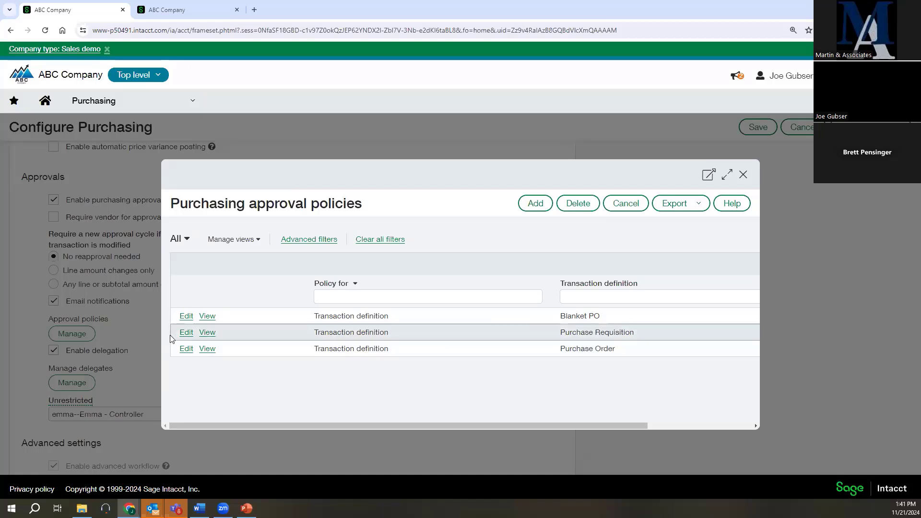
pyautogui.click(186, 332)
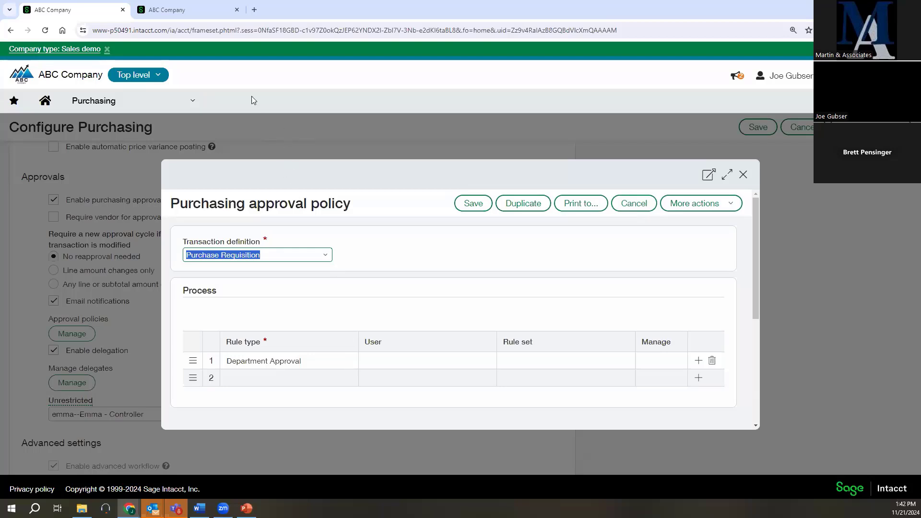
# Step: Switch to the browser tab with the submitted bill and open the company's Users list there
pyautogui.click(191, 10)
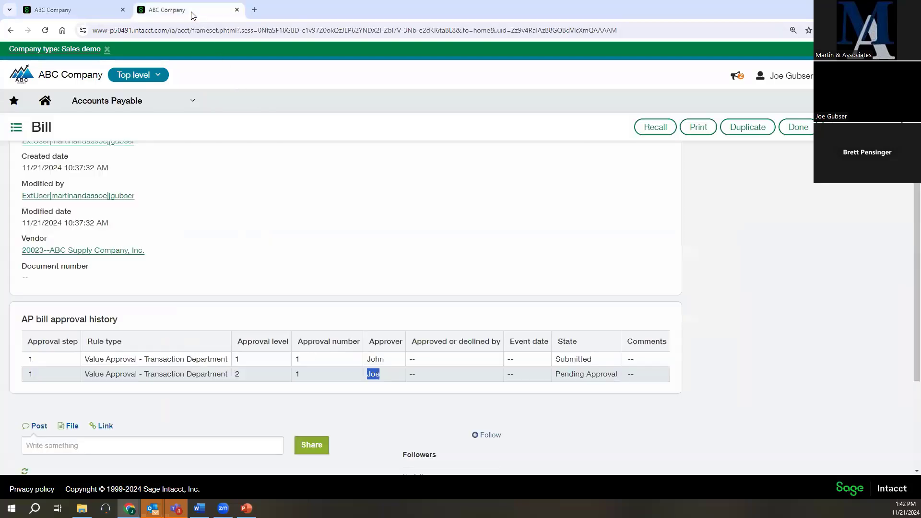
pyautogui.click(118, 100)
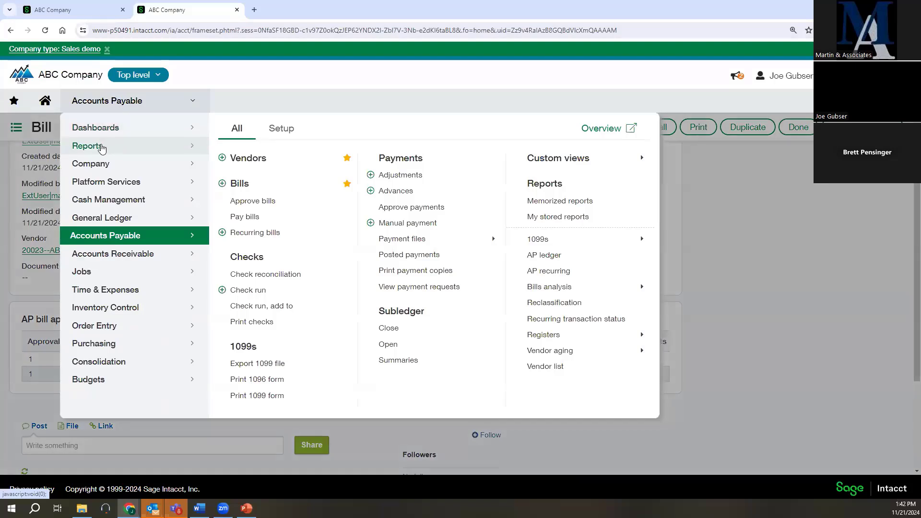
pyautogui.click(102, 147)
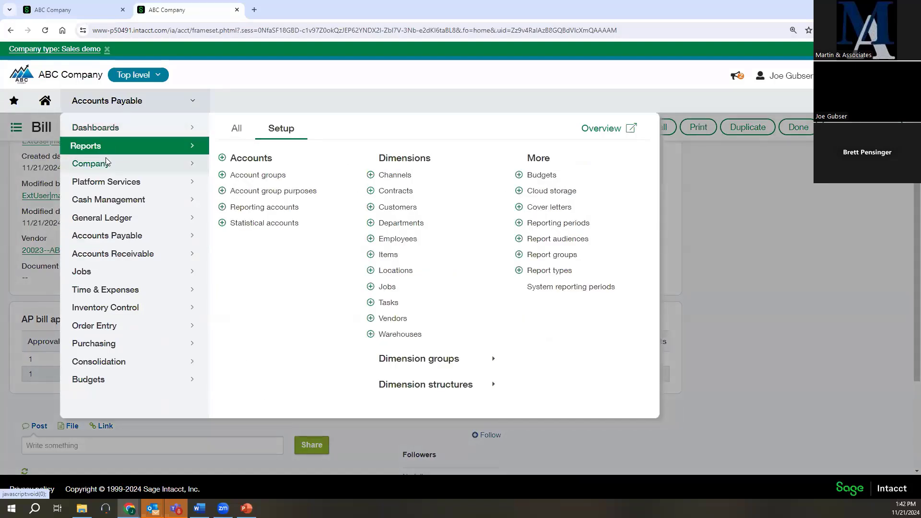
pyautogui.click(105, 161)
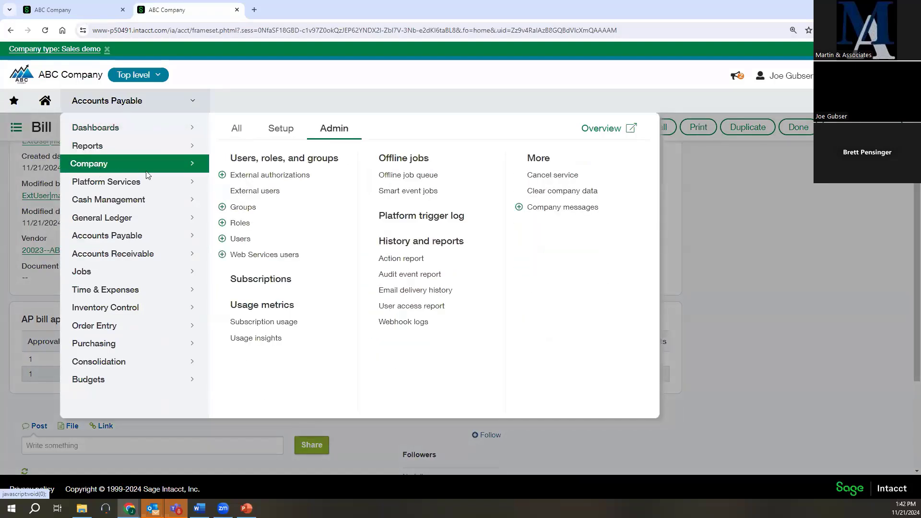
pyautogui.click(239, 238)
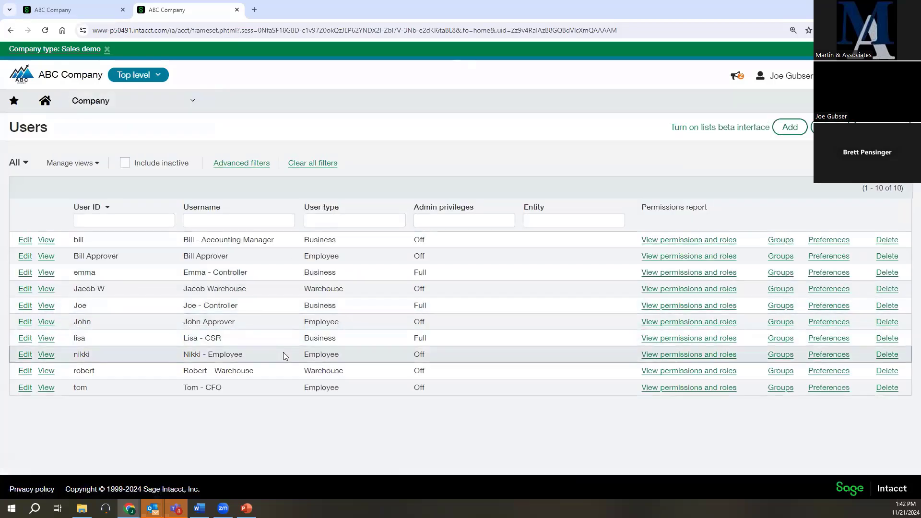
# Step: Open the External users list, open the signed-in user's record for editing and examine its user information, permissions and authorization details
pyautogui.click(128, 108)
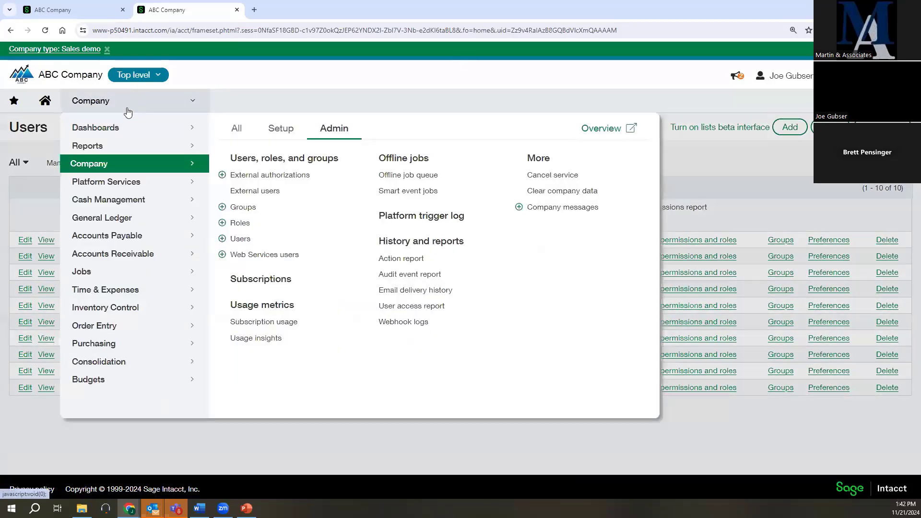
pyautogui.click(254, 191)
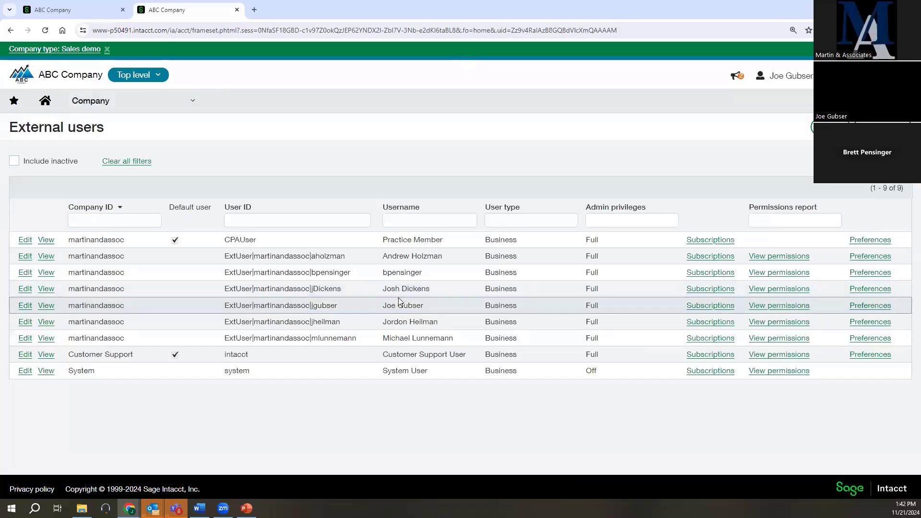
pyautogui.click(24, 305)
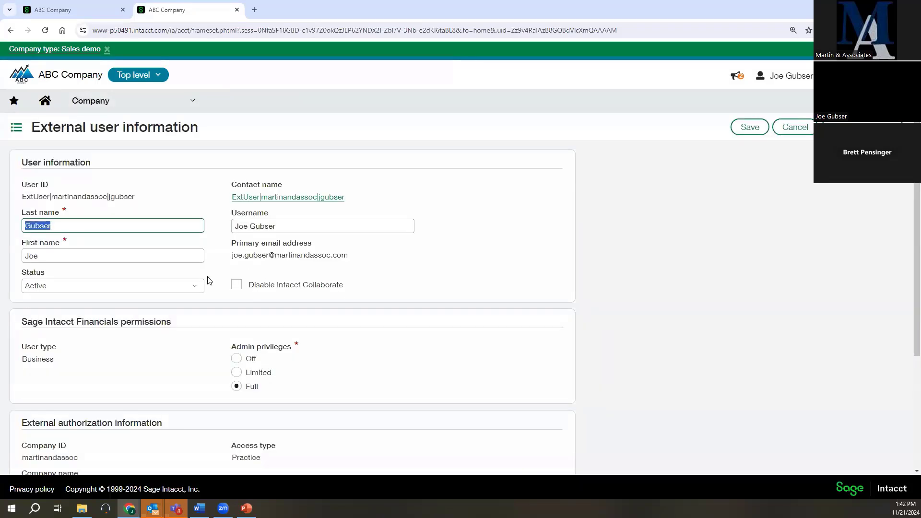
pyautogui.scroll(-2, 160, 259)
pyautogui.scroll(-1, 160, 261)
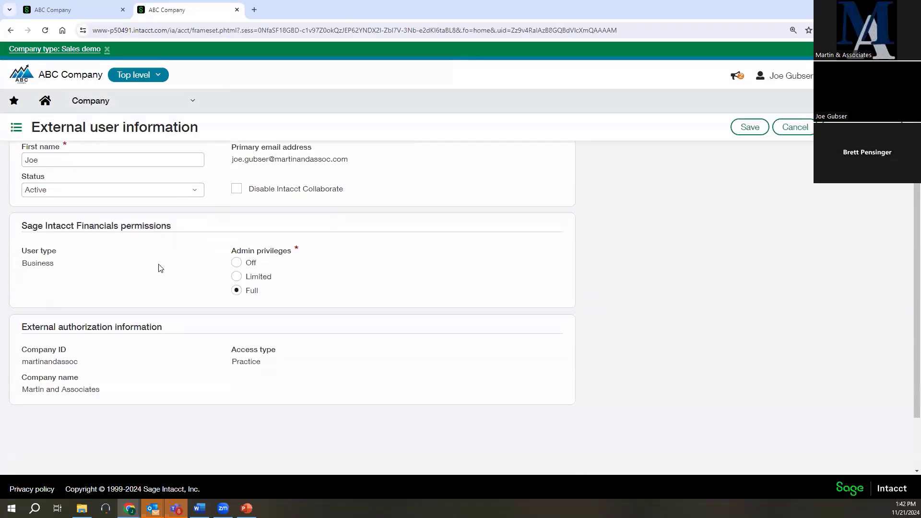
pyautogui.scroll(1, 160, 270)
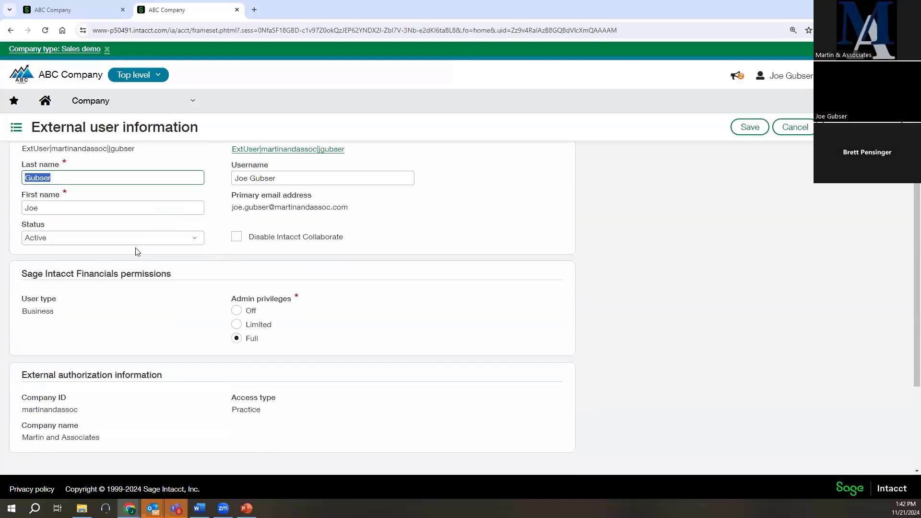
# Step: Open the Employees list, find the employee whose primary contact is the signed-in external user and open that employee record
pyautogui.click(107, 105)
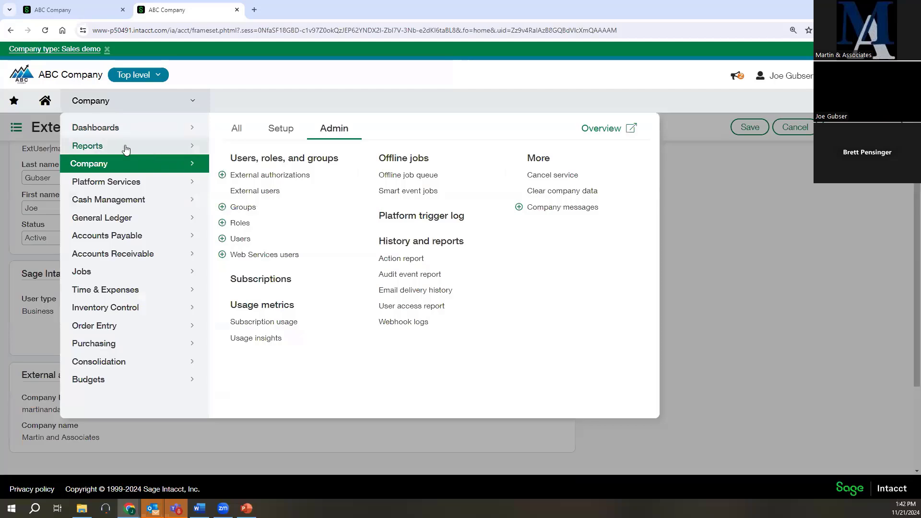
pyautogui.moveTo(128, 147)
pyautogui.click(385, 238)
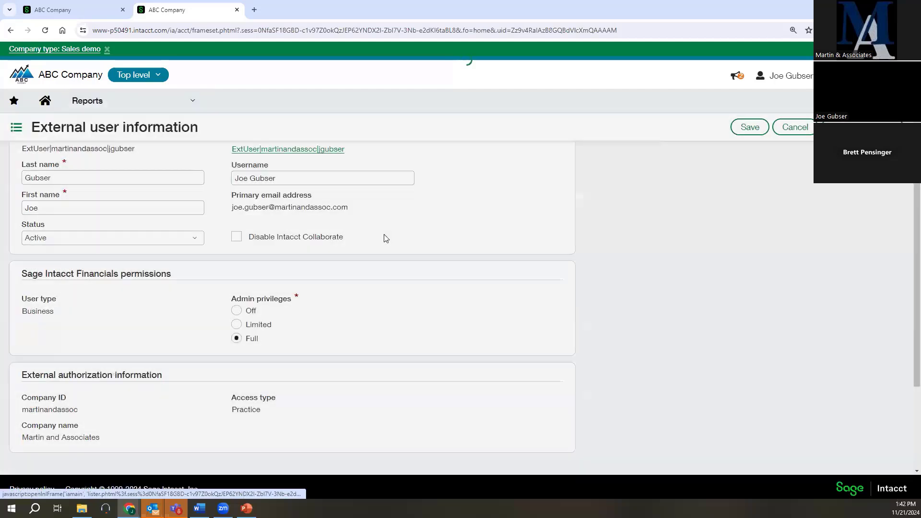
pyautogui.scroll(-5, 343, 273)
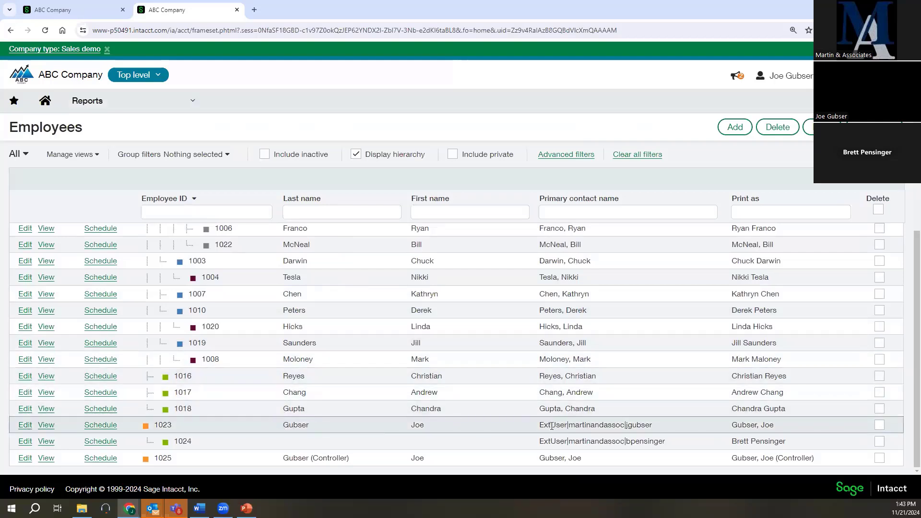
pyautogui.moveTo(540, 426); pyautogui.dragTo(652, 423)
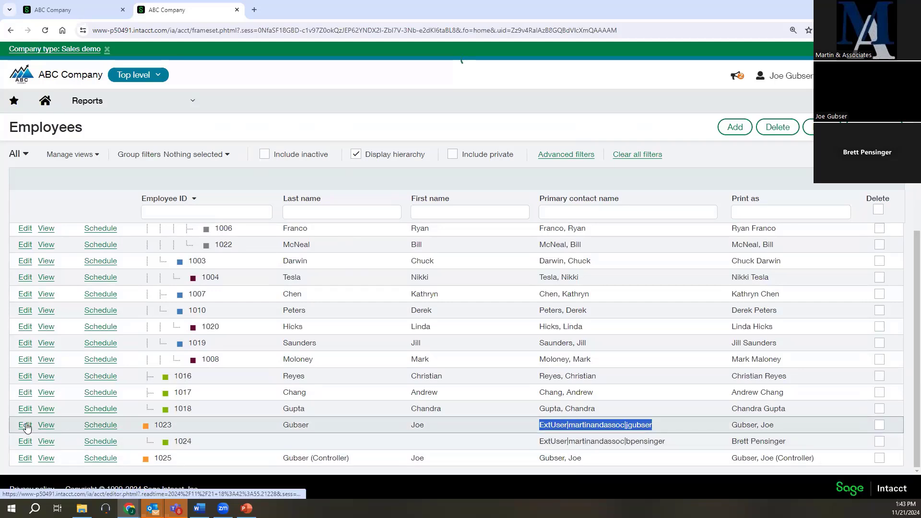
pyautogui.click(52, 426)
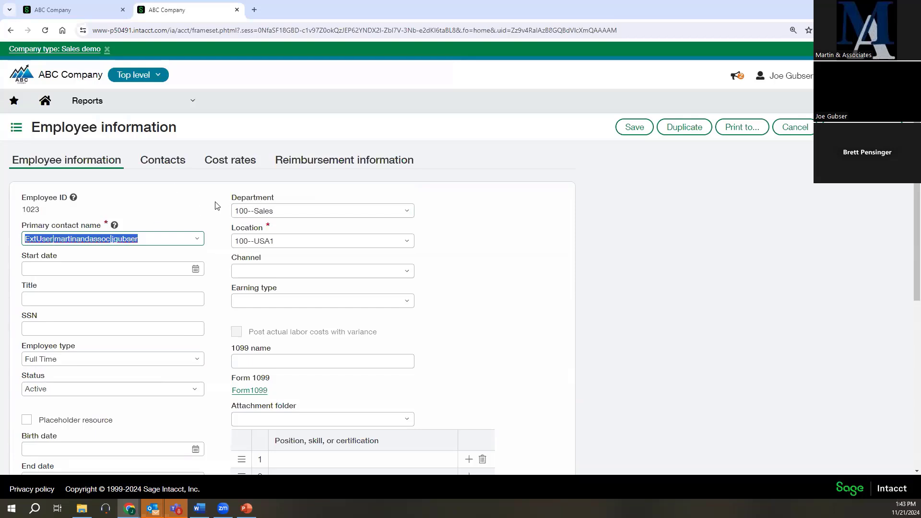
# Step: Duplicate the browser tab, open the Departments list in the copy and open department 100 Sales for editing
pyautogui.rightClick(203, 14)
pyautogui.click(235, 113)
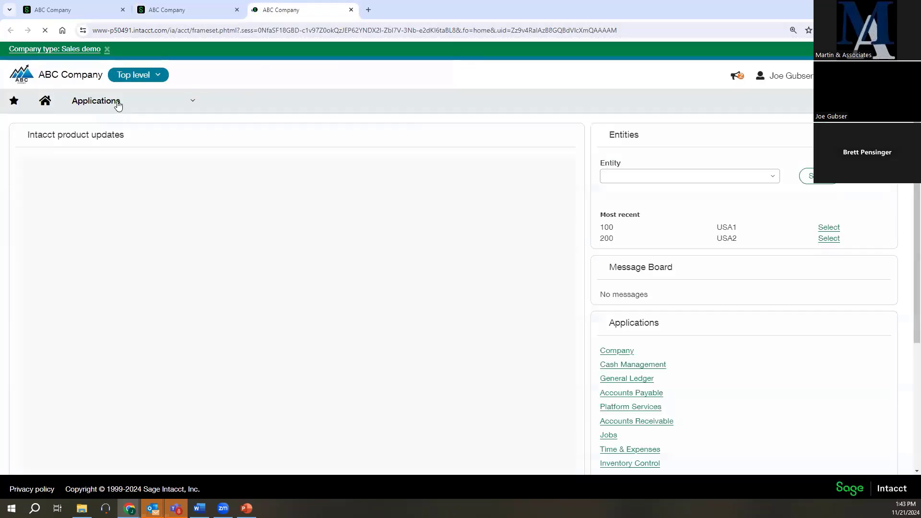
pyautogui.click(103, 101)
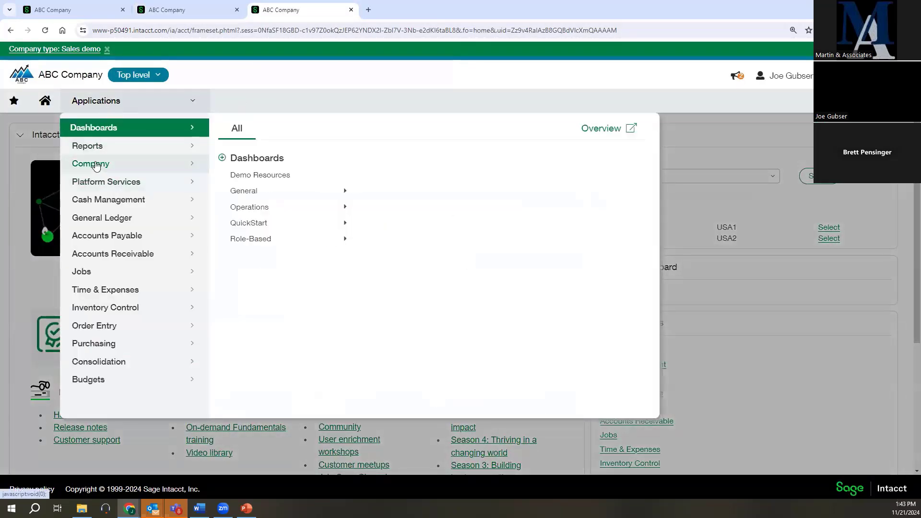
pyautogui.click(87, 146)
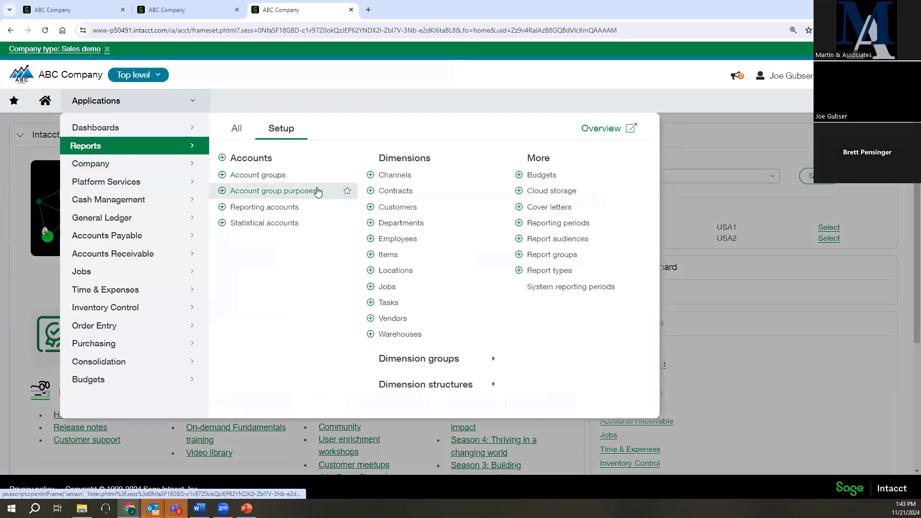
pyautogui.click(389, 223)
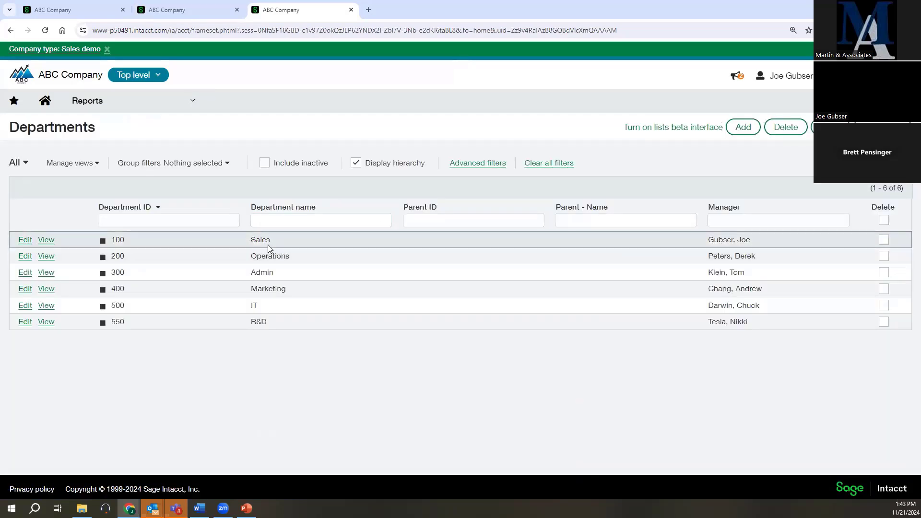
pyautogui.click(25, 239)
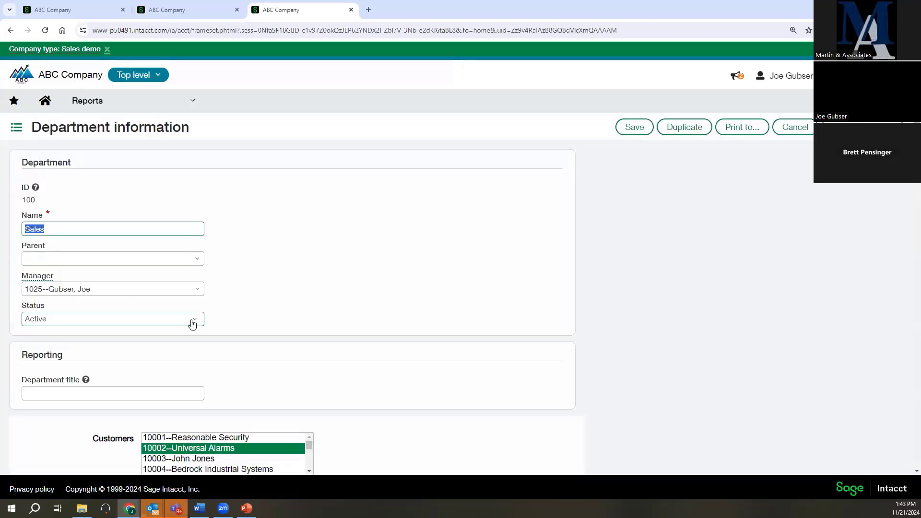
# Step: Examine the Sales department's manager and compare it with the Purchase Requisition approval policy and the employee record in the other browser tabs
pyautogui.scroll(-1, 216, 325)
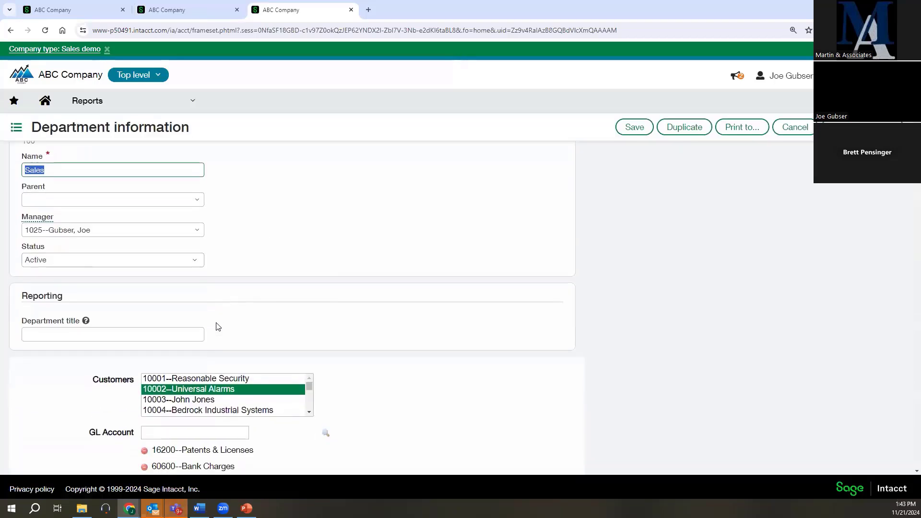
pyautogui.scroll(-1, 217, 326)
pyautogui.scroll(1, 108, 272)
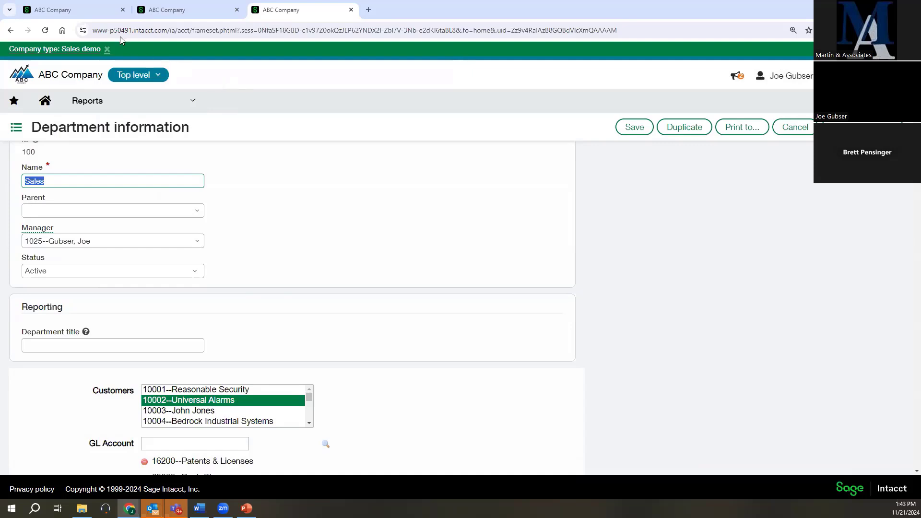
pyautogui.click(83, 12)
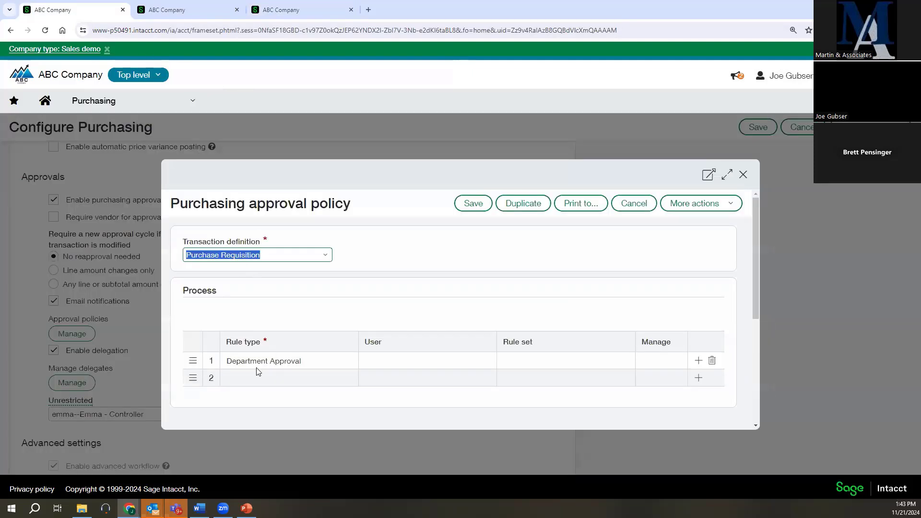
pyautogui.click(202, 11)
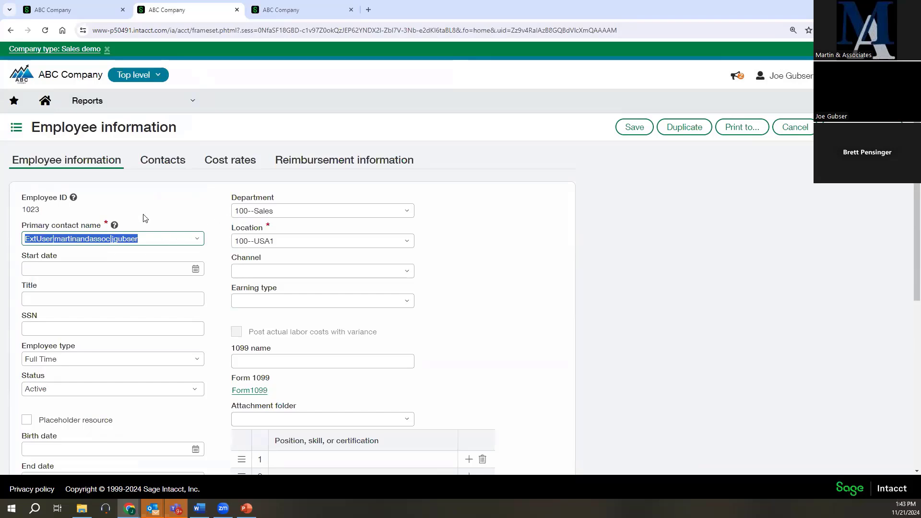
pyautogui.click(278, 11)
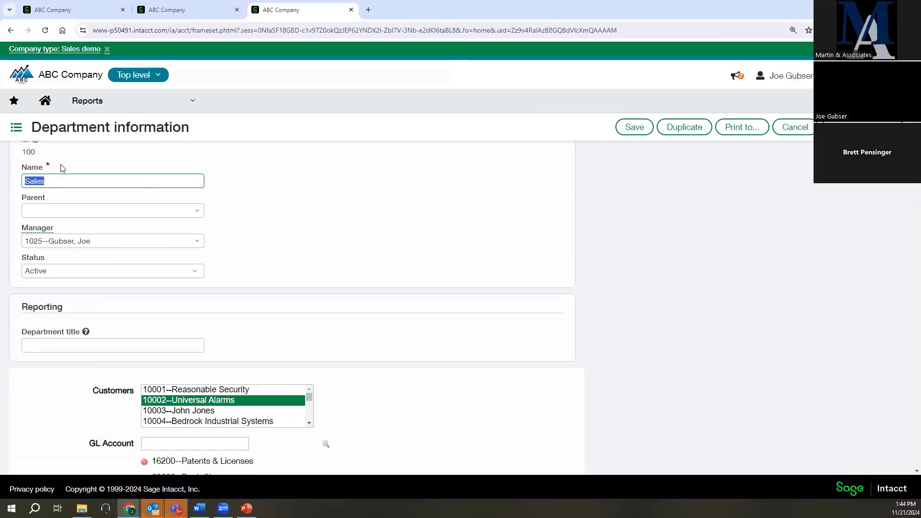
pyautogui.scroll(1, 61, 168)
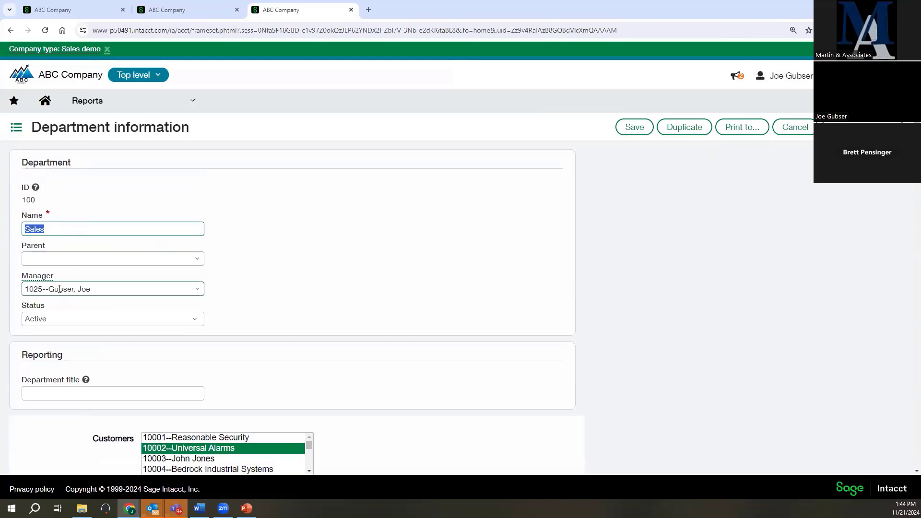
# Step: Duplicate the department's browser tab and start a new Purchase Requisition from the Purchasing quote transactions in the copy
pyautogui.rightClick(274, 6)
pyautogui.click(305, 107)
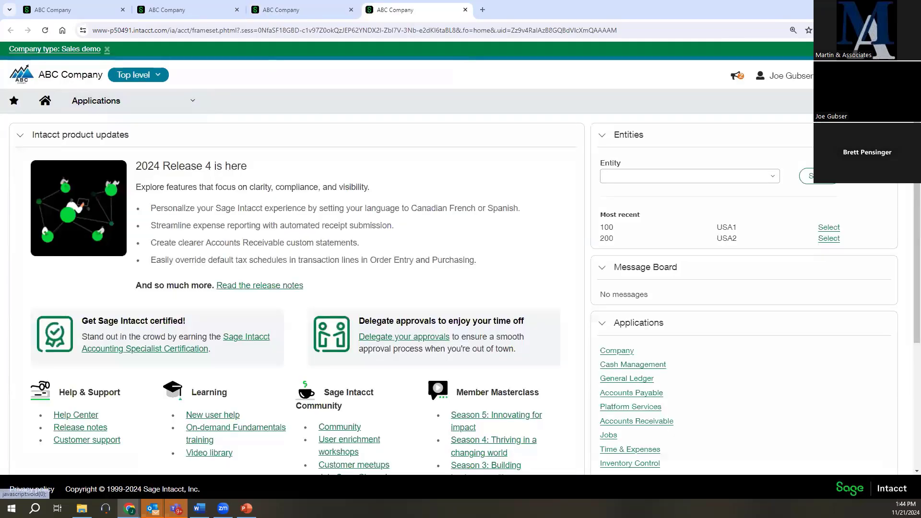
pyautogui.click(119, 104)
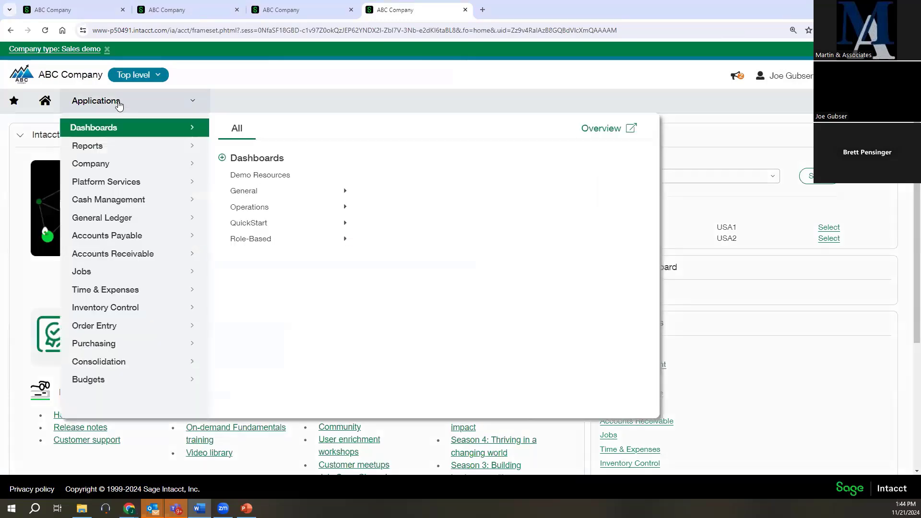
pyautogui.moveTo(109, 343)
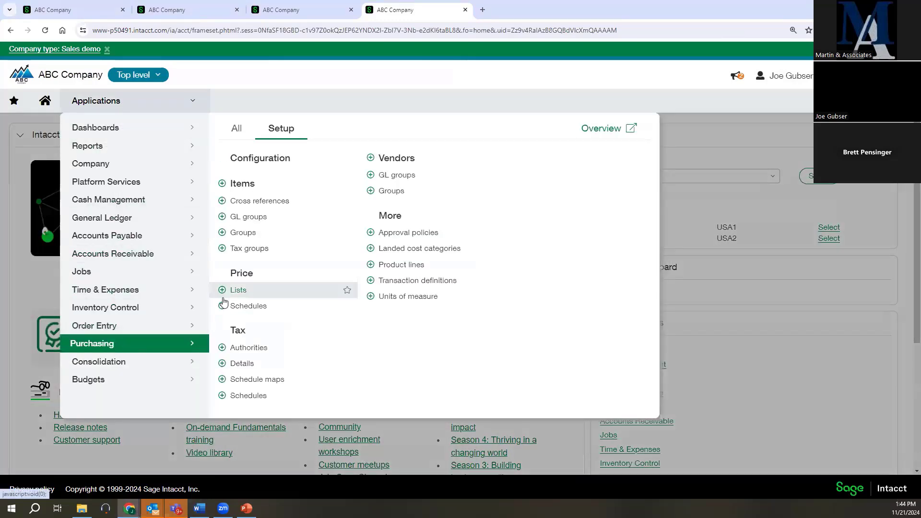
pyautogui.click(238, 130)
pyautogui.moveTo(255, 255)
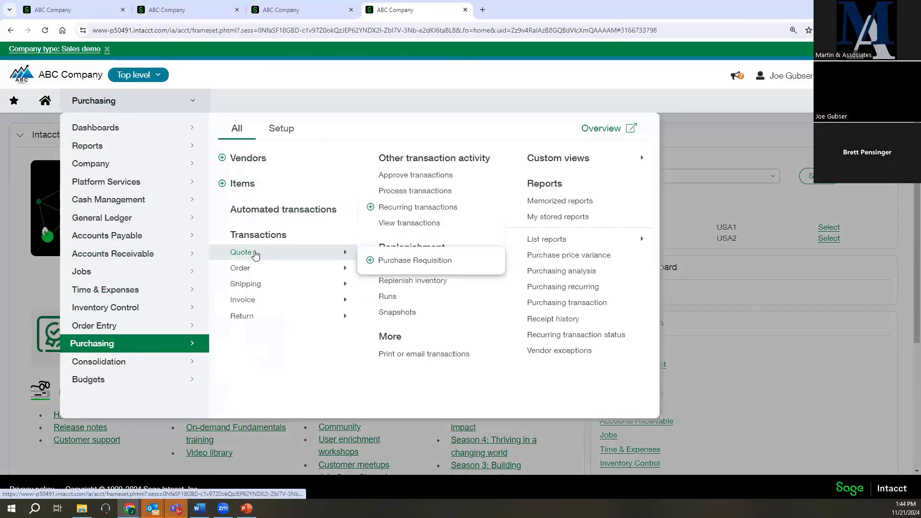
pyautogui.click(397, 261)
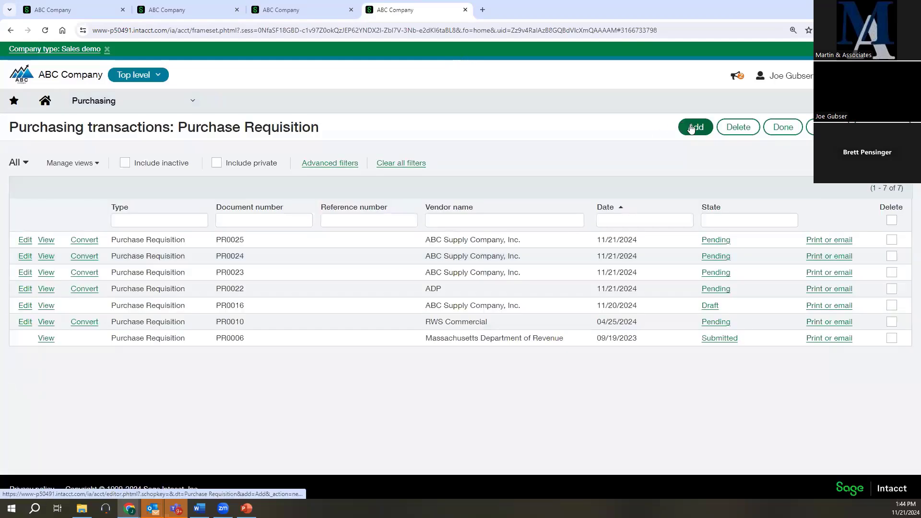
pyautogui.click(685, 123)
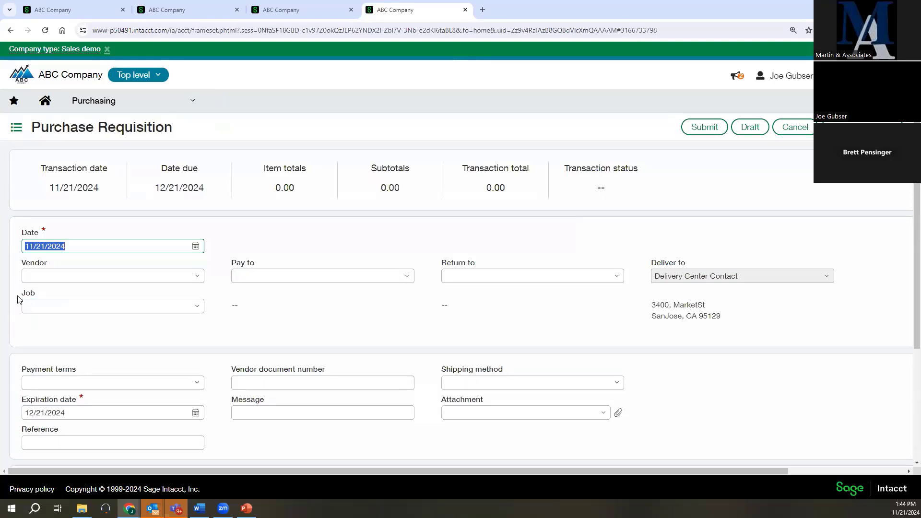
# Step: Set the requisition's vendor to 20023--ABC Supply Company, Inc
pyautogui.click(27, 276)
pyautogui.write('abc')
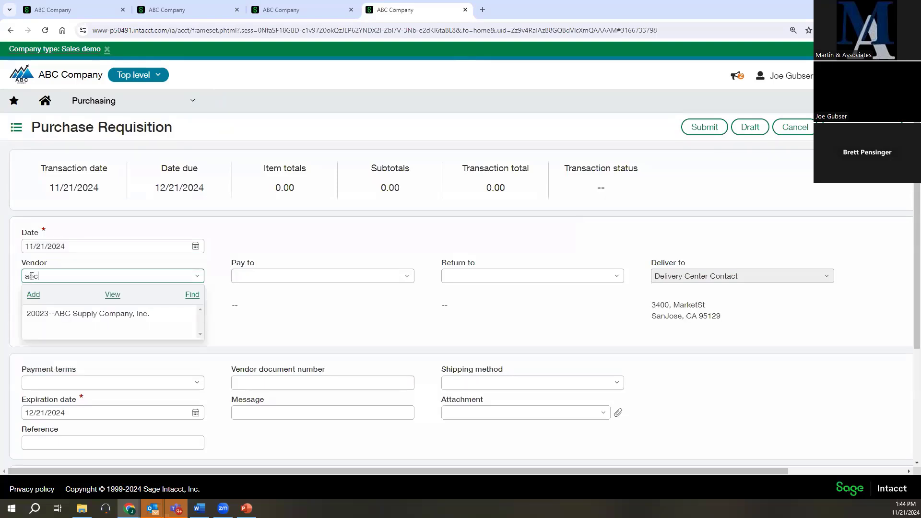
pyautogui.click(79, 320)
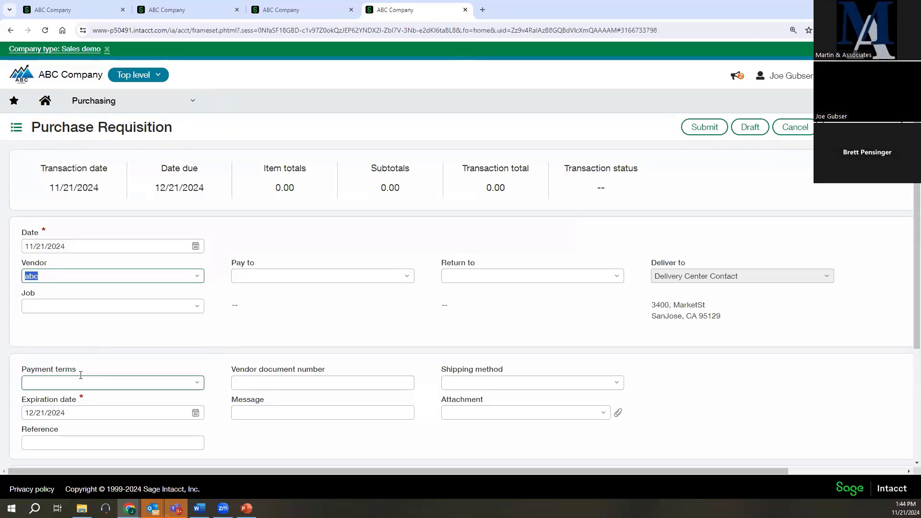
pyautogui.scroll(-1, 162, 368)
pyautogui.scroll(-1, 162, 368)
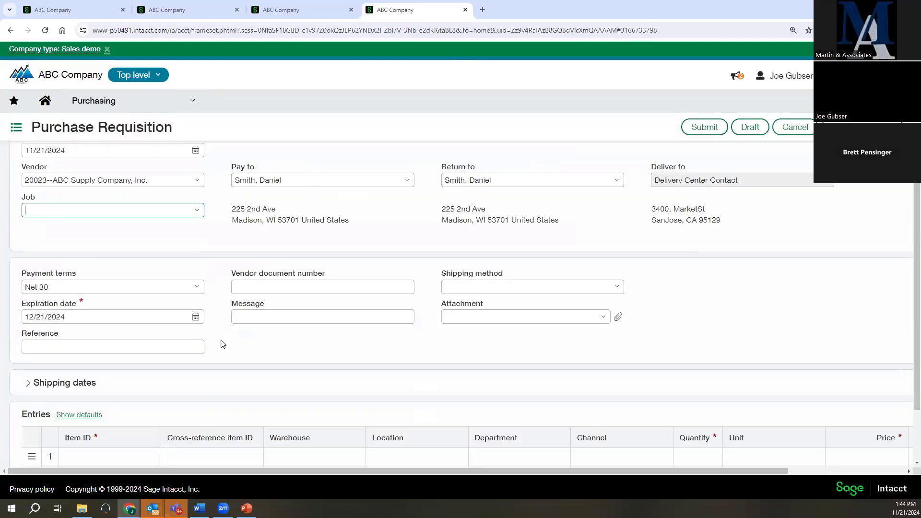
pyautogui.click(308, 312)
# Step: Fill the first entry line with item 60300--Rent, location 100--USA1, department 100--Sales and channel 100--Residential
pyautogui.scroll(-1, 206, 401)
pyautogui.click(143, 408)
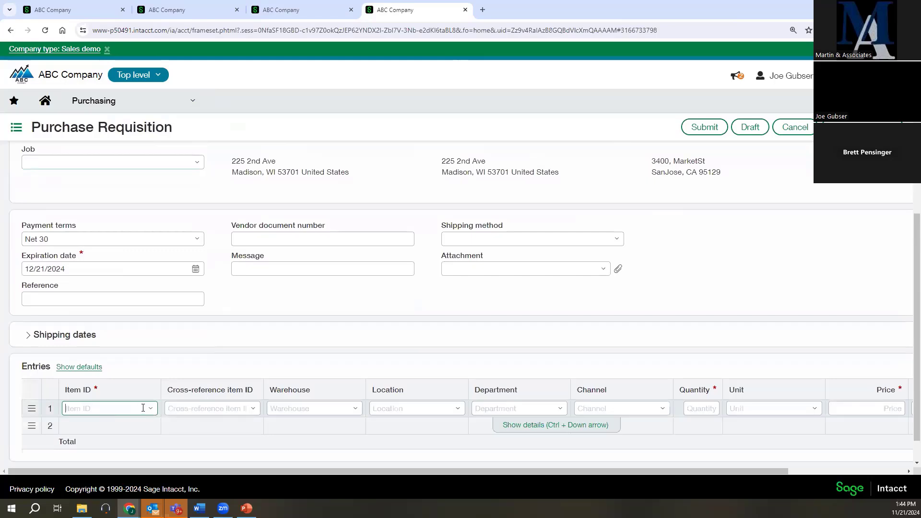
pyautogui.click(157, 409)
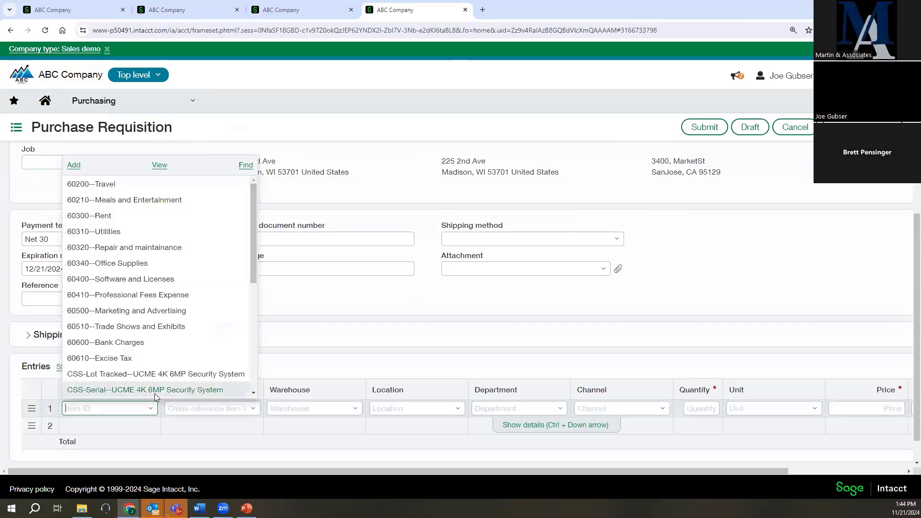
pyautogui.click(110, 214)
pyautogui.click(451, 408)
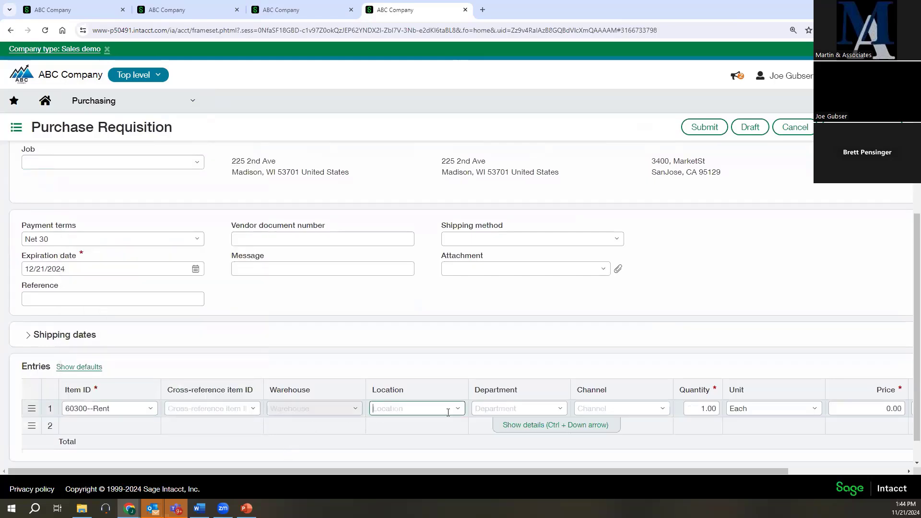
pyautogui.click(392, 284)
pyautogui.click(560, 408)
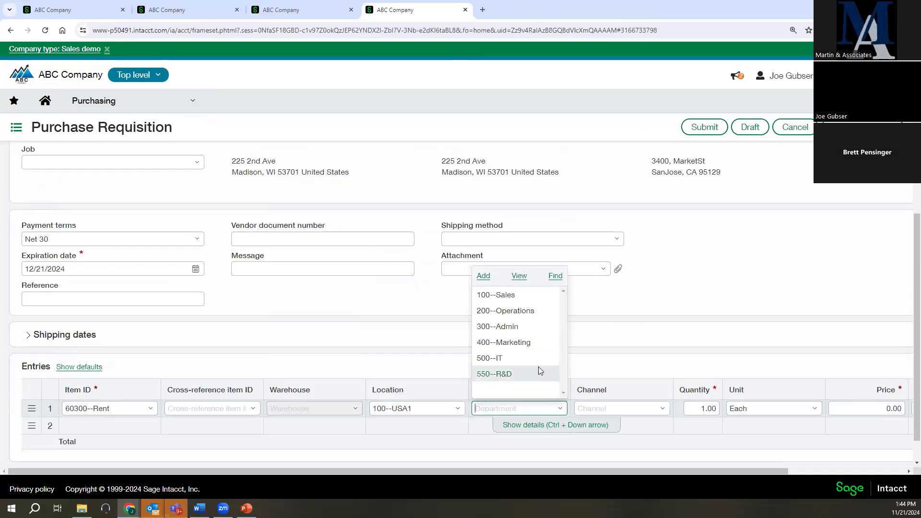
pyautogui.click(509, 296)
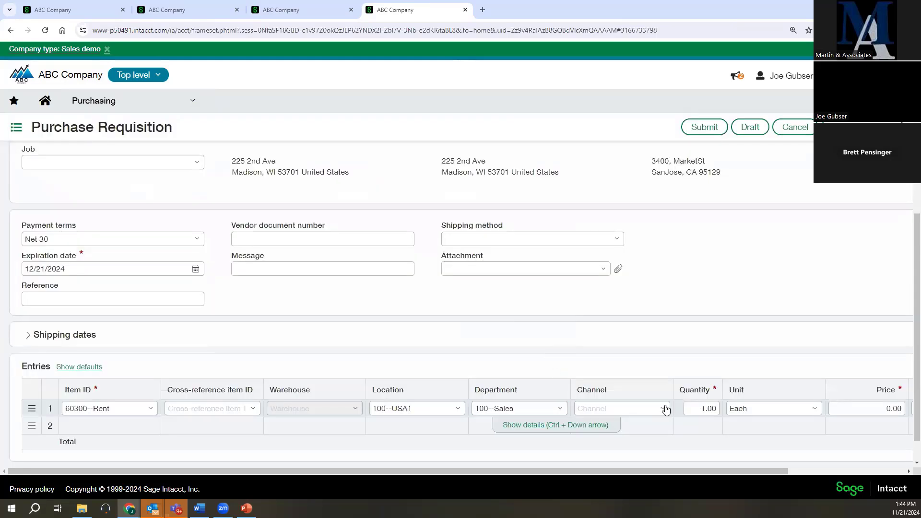
pyautogui.click(666, 409)
pyautogui.click(608, 295)
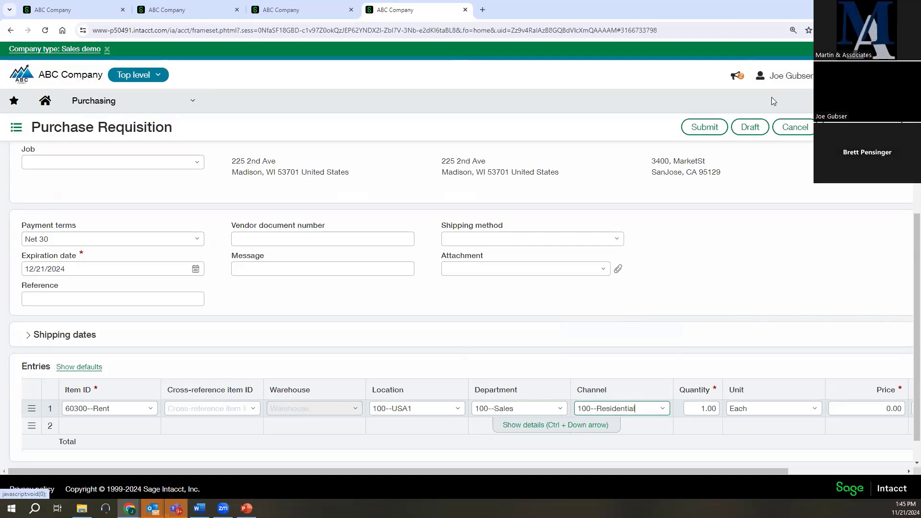
# Step: Set the Rent line's price to 12,000.00 and submit the purchase requisition
pyautogui.click(856, 406)
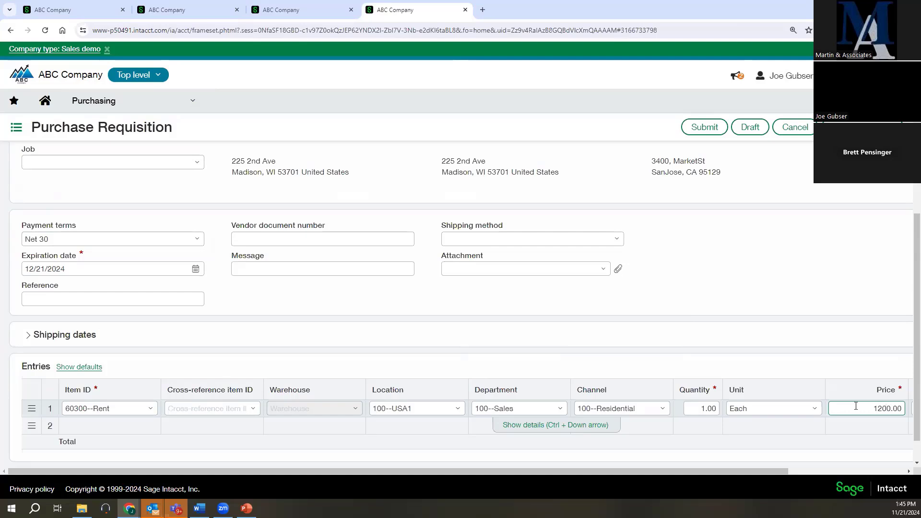
pyautogui.press('Tab')
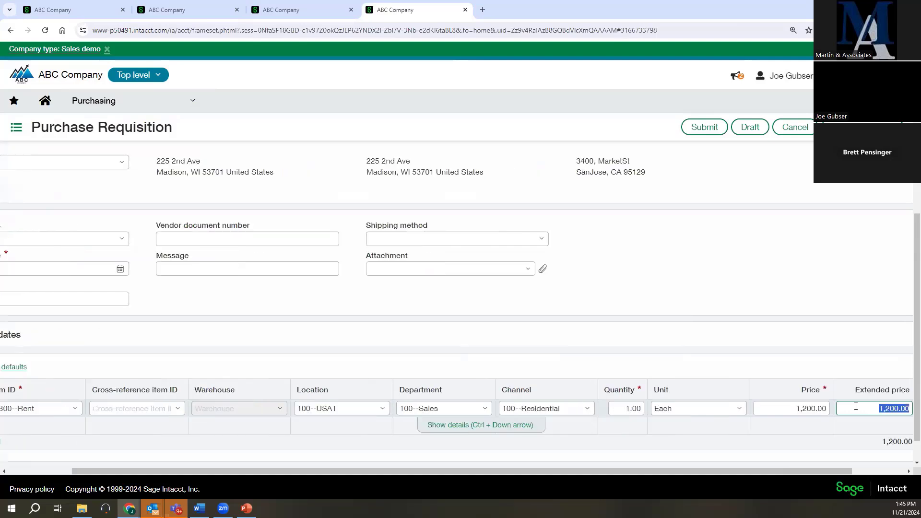
pyautogui.click(898, 408)
pyautogui.press('Tab')
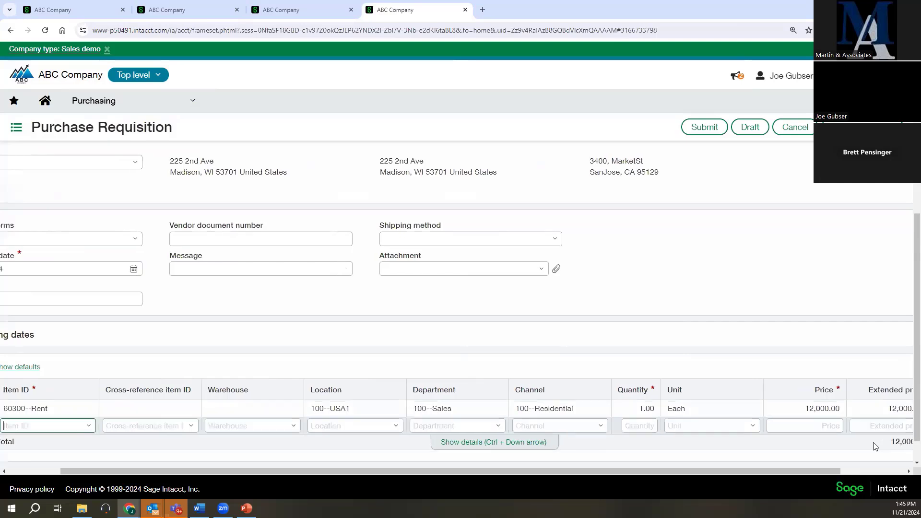
pyautogui.click(707, 129)
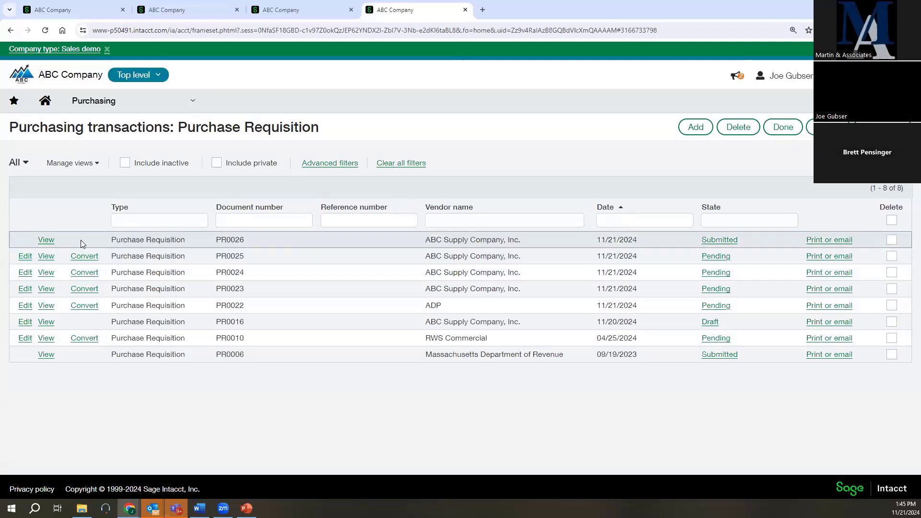
# Step: View the newly submitted ABC Supply Company requisition and open its approval history from the transaction's history details
pyautogui.click(46, 240)
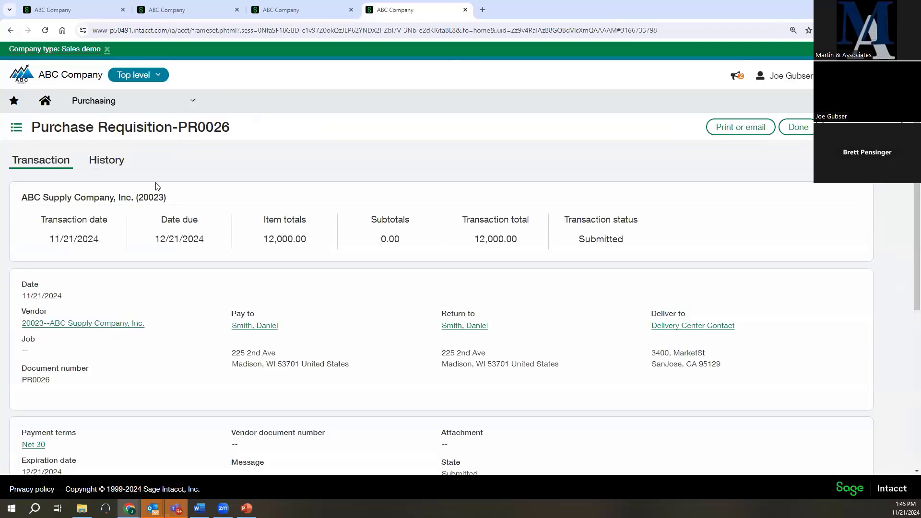
pyautogui.click(107, 161)
pyautogui.scroll(-1, 259, 302)
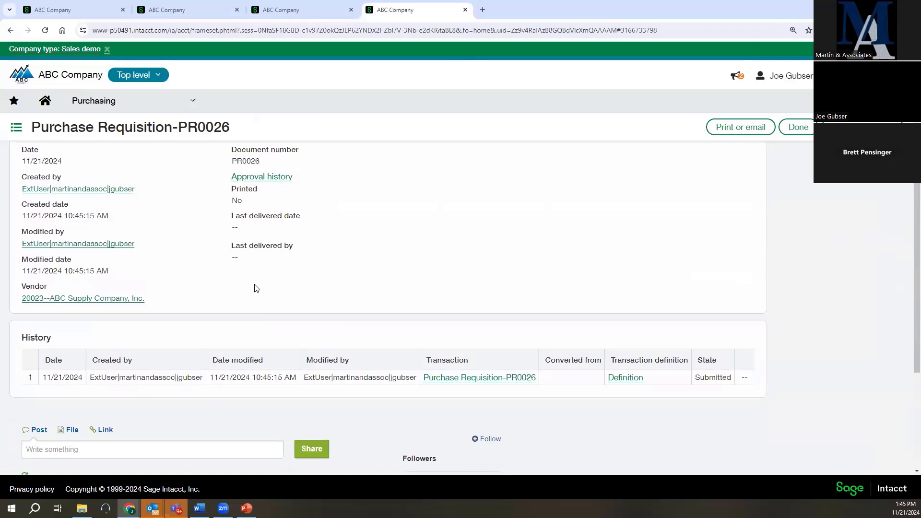
pyautogui.click(266, 177)
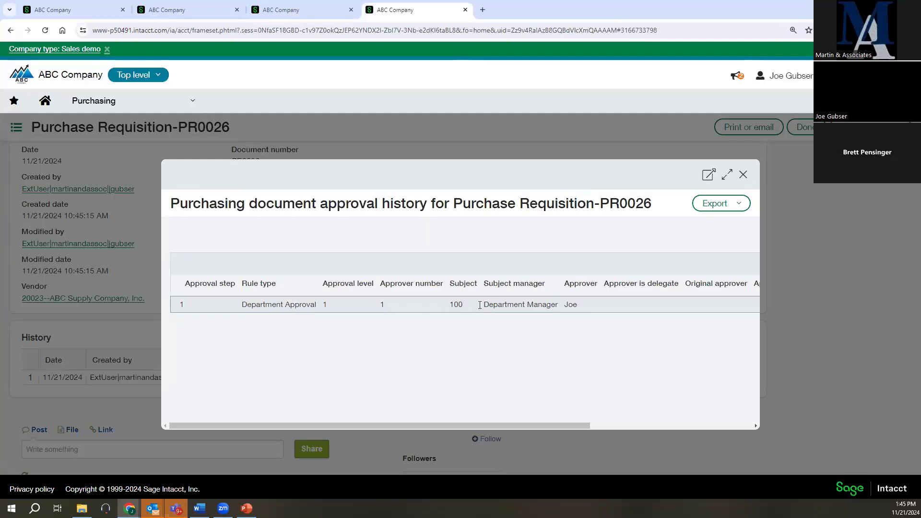
# Step: Examine the approval history row across its columns, checking the subject department, the approver and the approval state
pyautogui.moveTo(450, 304); pyautogui.dragTo(463, 307)
pyautogui.moveTo(552, 426); pyautogui.dragTo(618, 422)
pyautogui.click(482, 307)
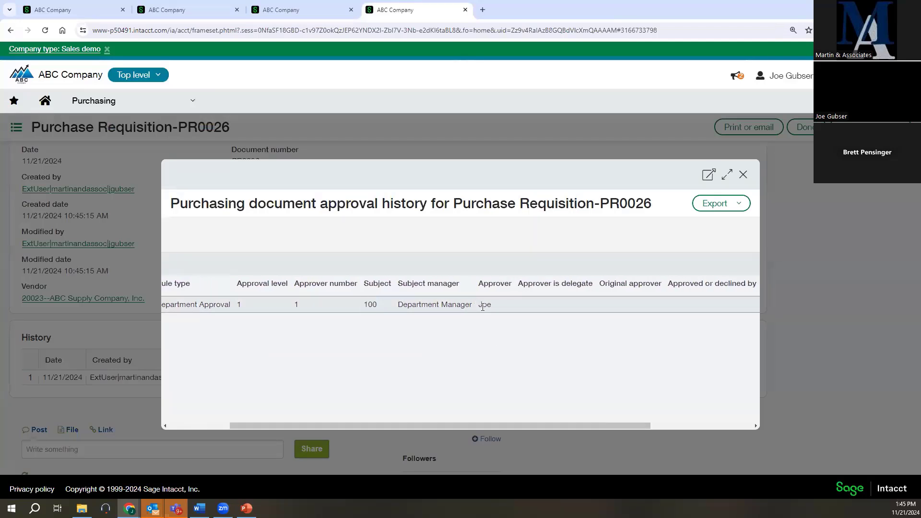
pyautogui.moveTo(485, 306); pyautogui.dragTo(492, 306)
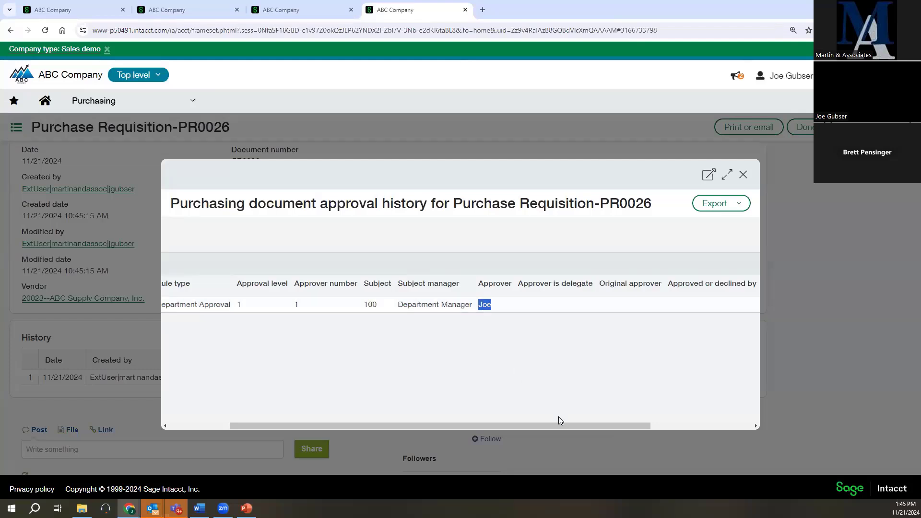
pyautogui.moveTo(561, 423); pyautogui.dragTo(679, 418)
pyautogui.doubleClick(689, 302)
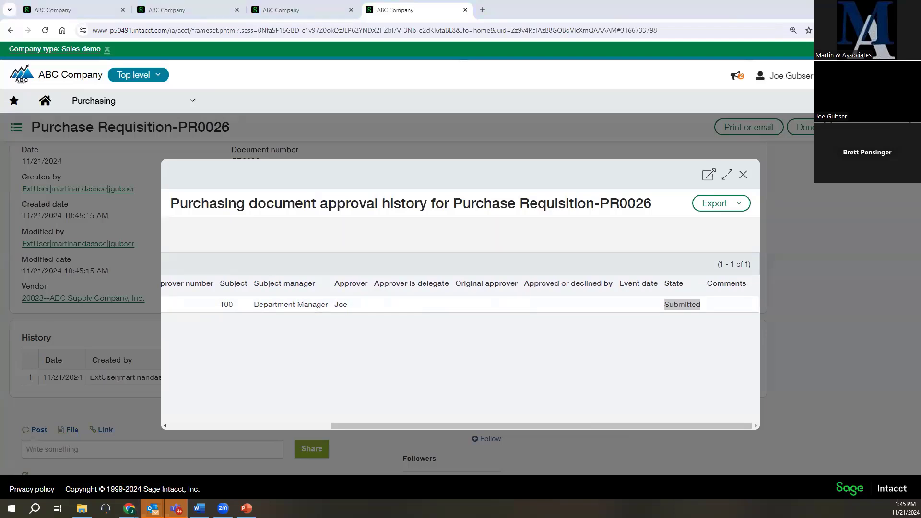
# Step: Switch to the approval request e-mail in Outlook and display the list of transactions to approve from it
pyautogui.hotkey('alt', 'Tab')
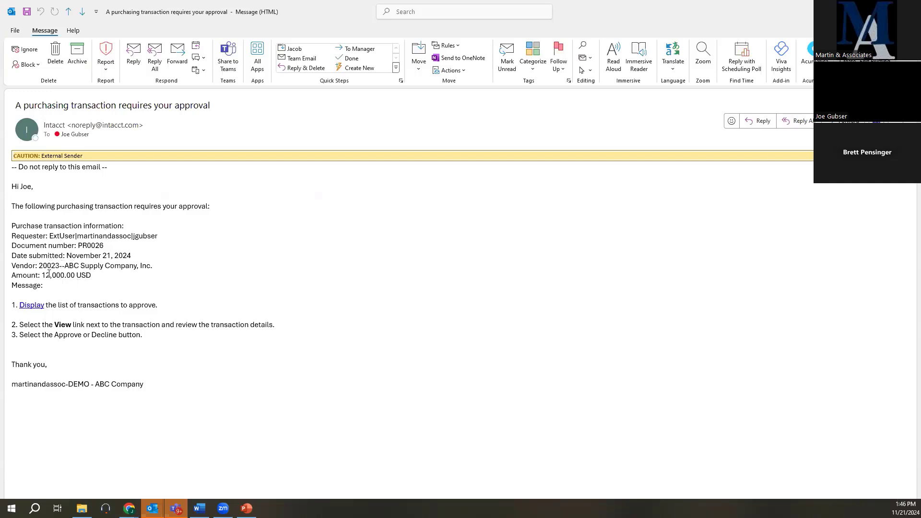
pyautogui.click(28, 306)
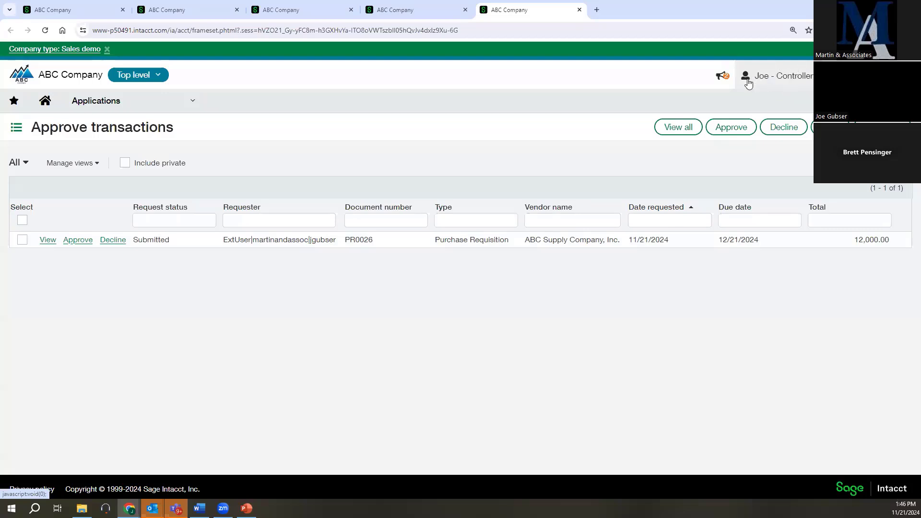
# Step: Return to the browser tab with the submitted requisition and close its approval history
pyautogui.click(398, 10)
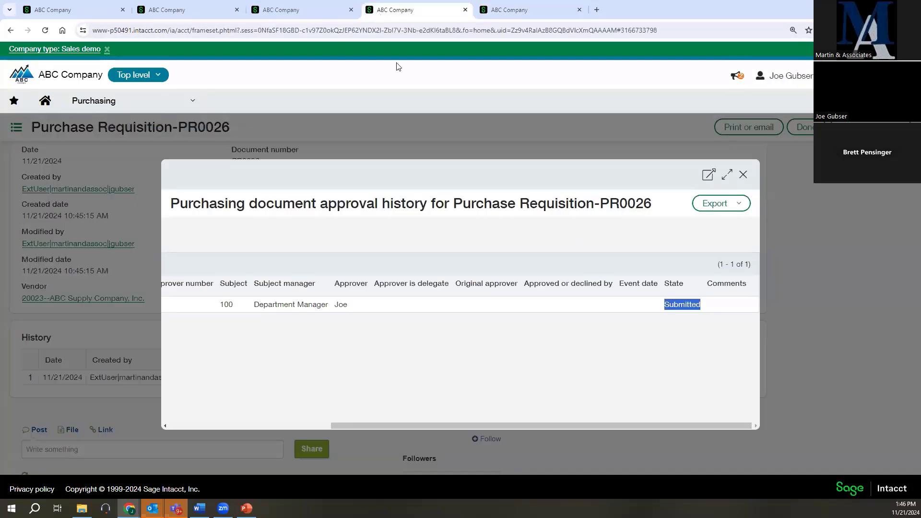
pyautogui.click(743, 175)
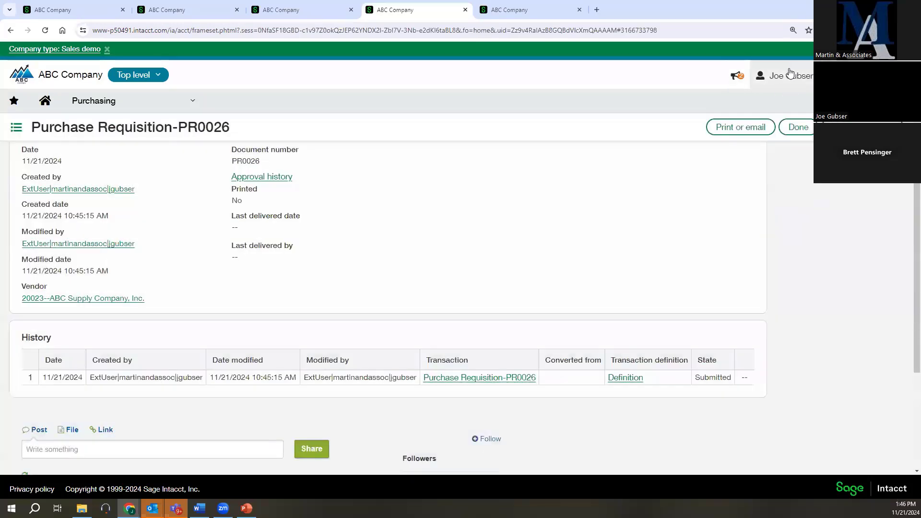
# Step: Switch to the approver's list of transactions and view the submitted ABC Supply Company purchase requisition, reviewing its header details and line entries
pyautogui.click(530, 11)
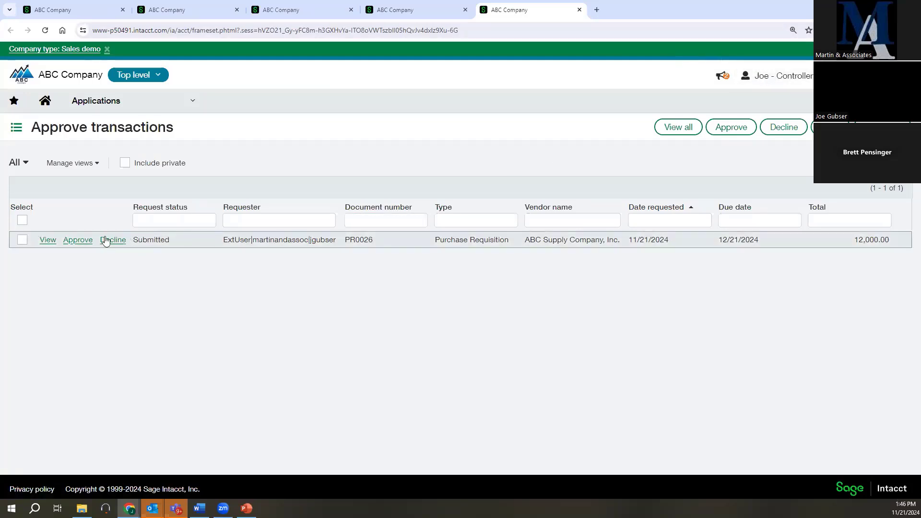
pyautogui.click(48, 240)
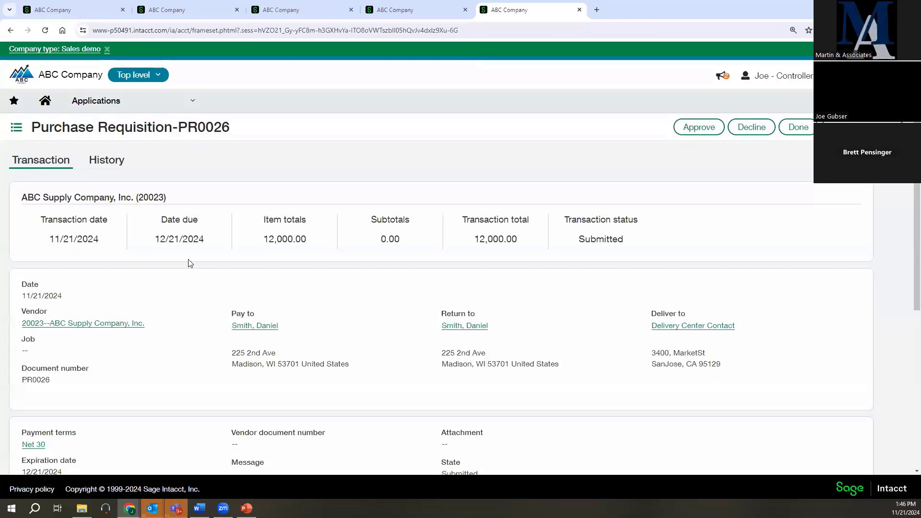
pyautogui.scroll(-4, 188, 262)
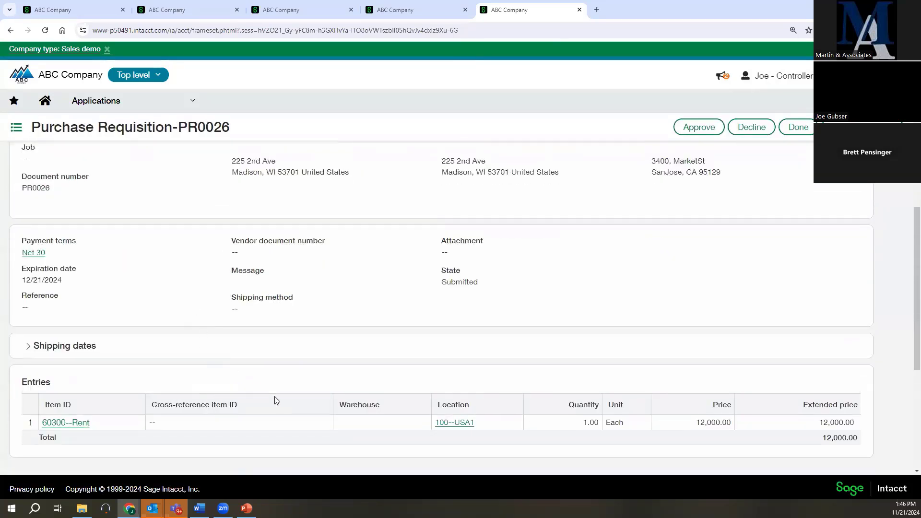
pyautogui.scroll(4, 473, 310)
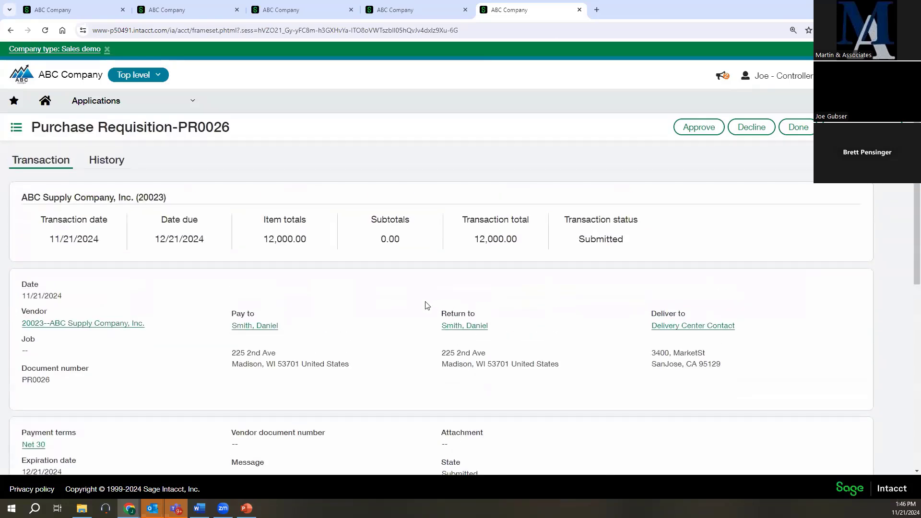
# Step: Post the comment "Looks good" on the requisition's record from its history details
pyautogui.click(102, 160)
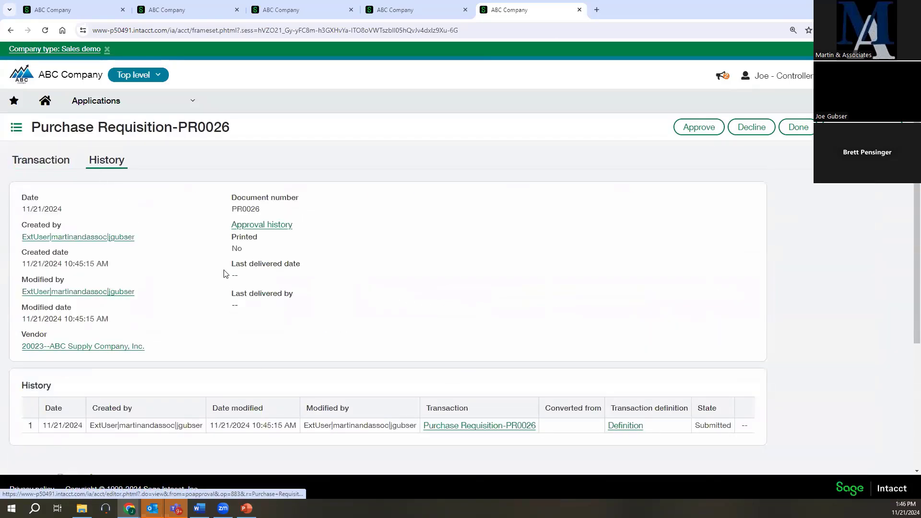
pyautogui.scroll(-3, 272, 283)
pyautogui.scroll(1, 279, 326)
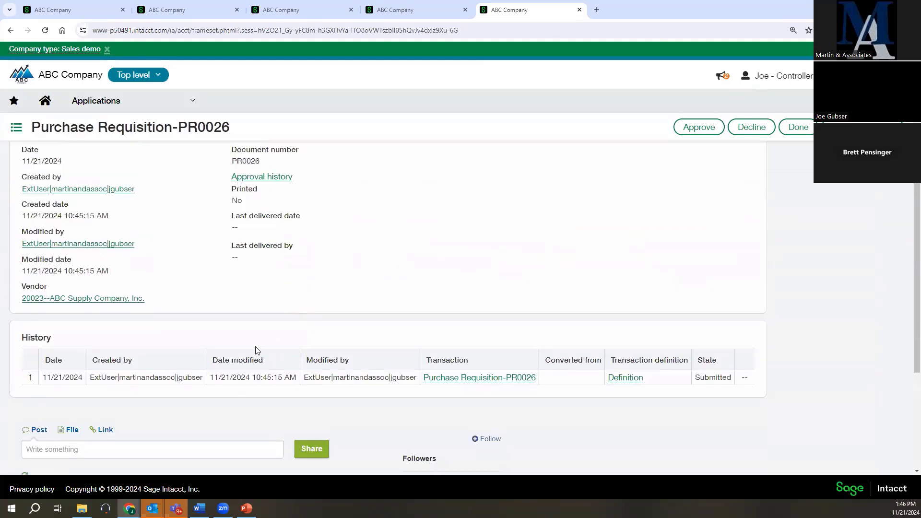
pyautogui.scroll(-3, 201, 365)
pyautogui.click(67, 306)
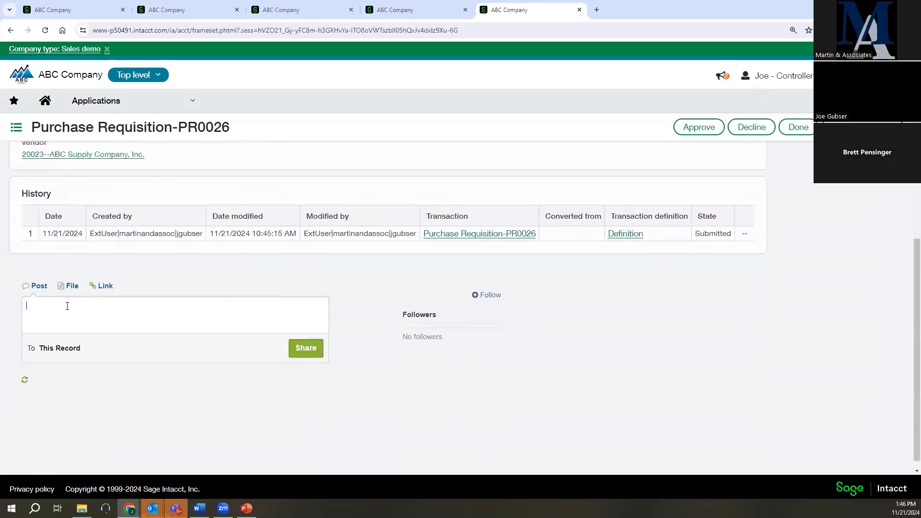
pyautogui.write('Looks good')
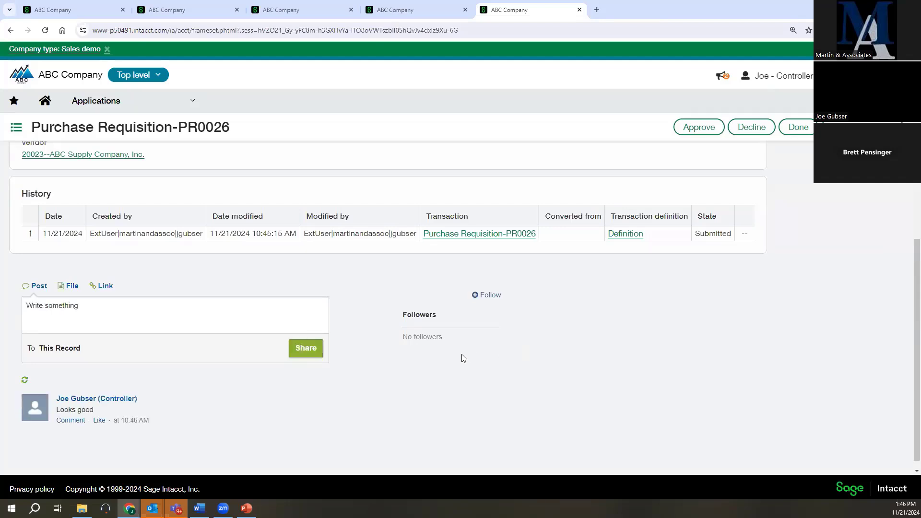
# Step: Approve the purchase requisition with the comment "Approved"
pyautogui.click(700, 131)
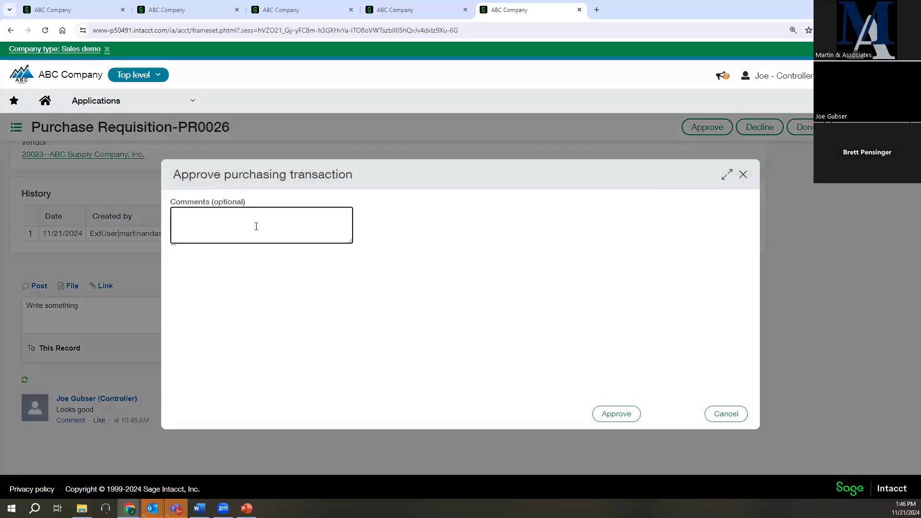
pyautogui.write('Approved')
pyautogui.click(605, 413)
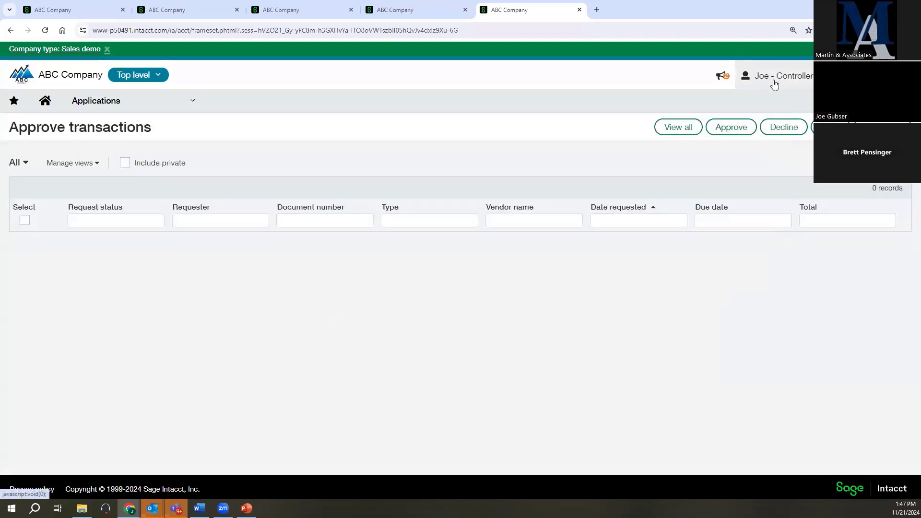
# Step: Close the approver's browser tab and return to the purchase requisition list to check the approved requisition's state
pyautogui.click(579, 10)
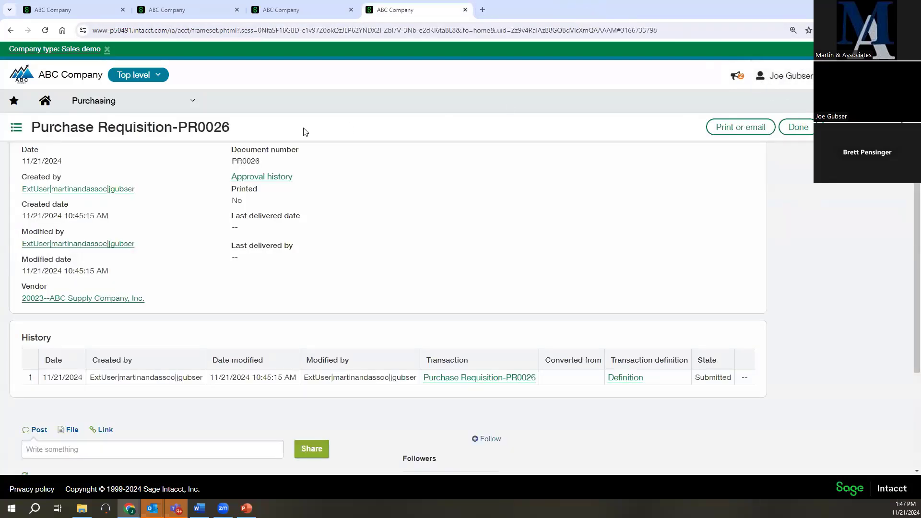
pyautogui.click(798, 128)
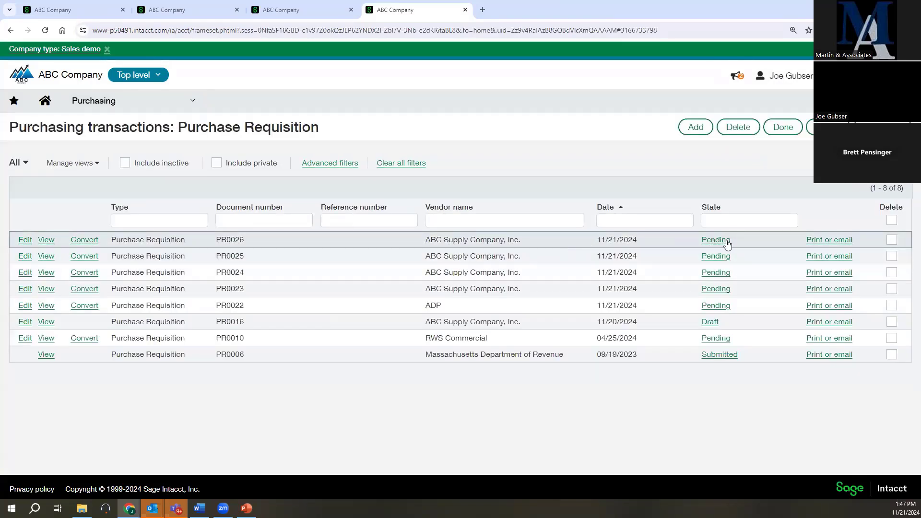
pyautogui.moveTo(732, 240); pyautogui.dragTo(701, 243)
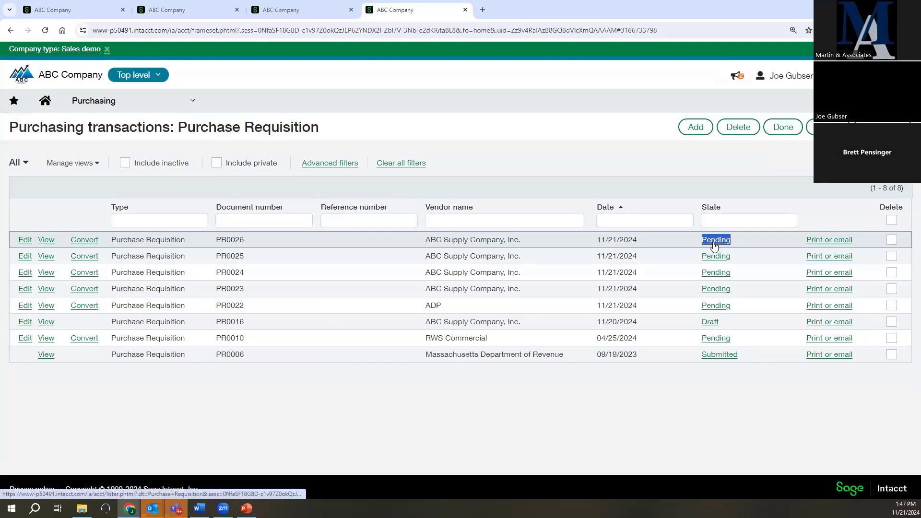
# Step: Start converting the approved ABC Supply Company requisition to a Purchase Order and go to its Attachment field
pyautogui.moveTo(81, 244)
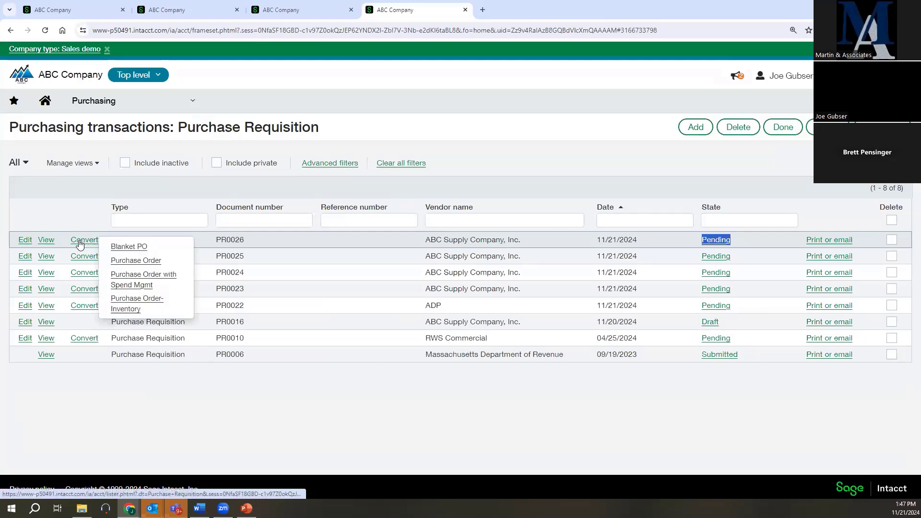
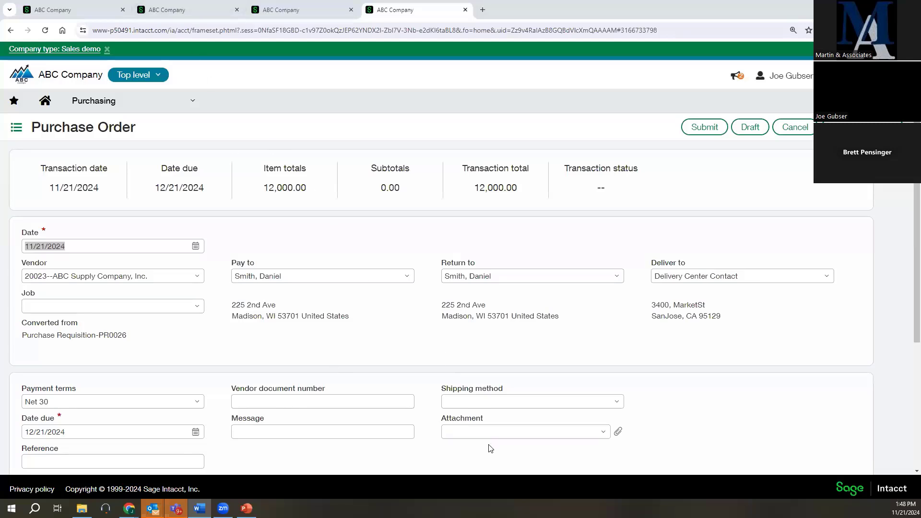
pyautogui.click(483, 432)
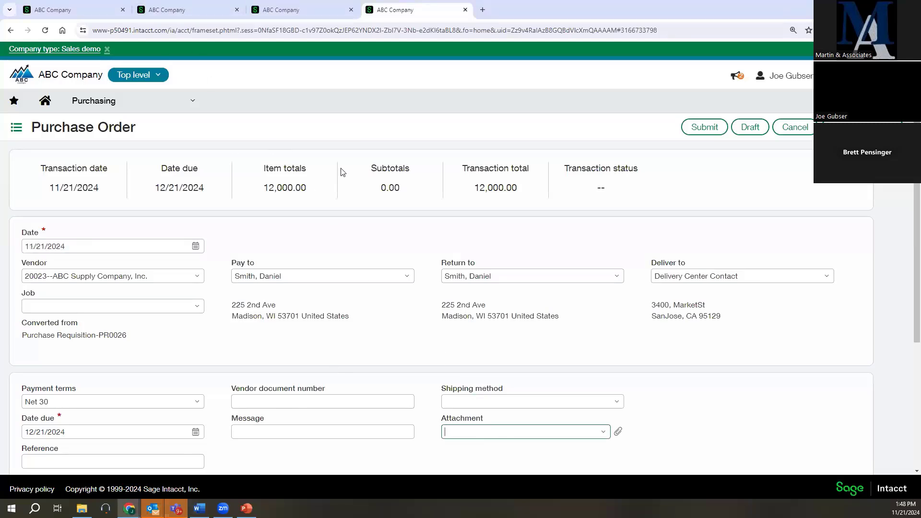
# Step: Switch to the browser tab with the department information and open the Accounts Payable bills list
pyautogui.click(281, 9)
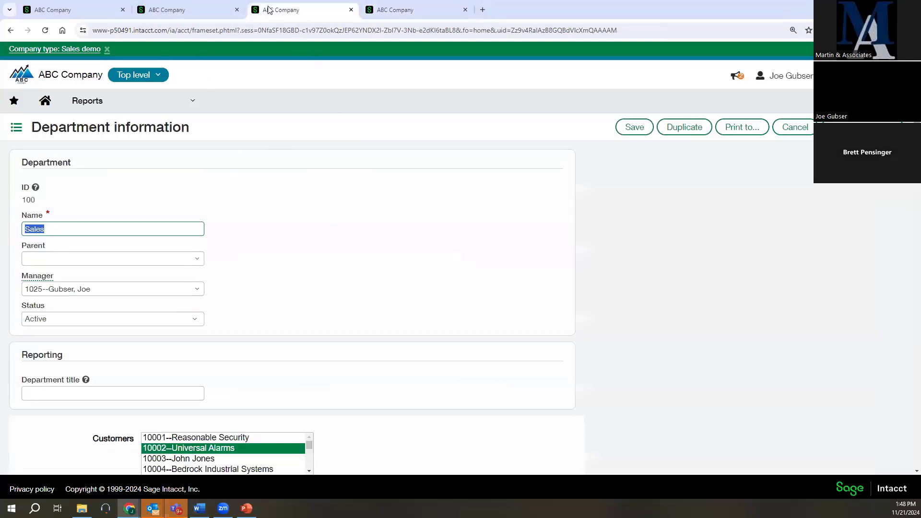
pyautogui.click(100, 103)
pyautogui.moveTo(101, 240)
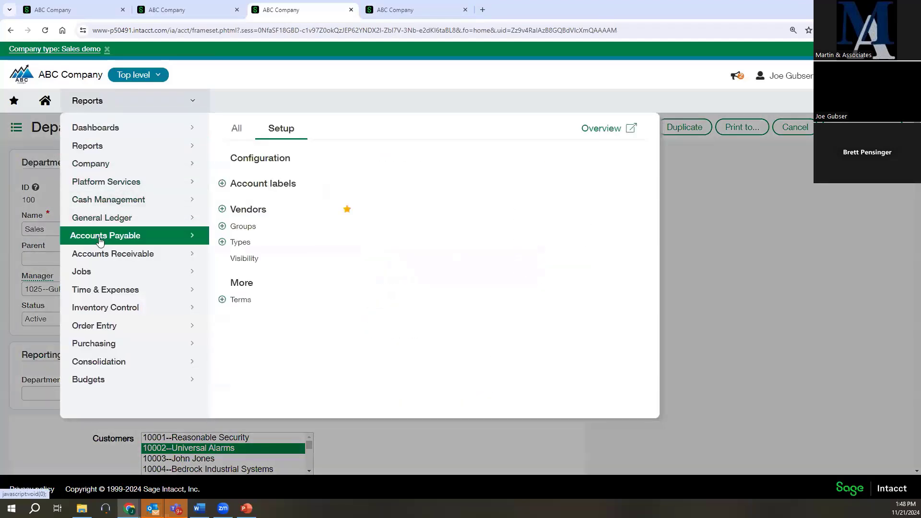
pyautogui.click(239, 129)
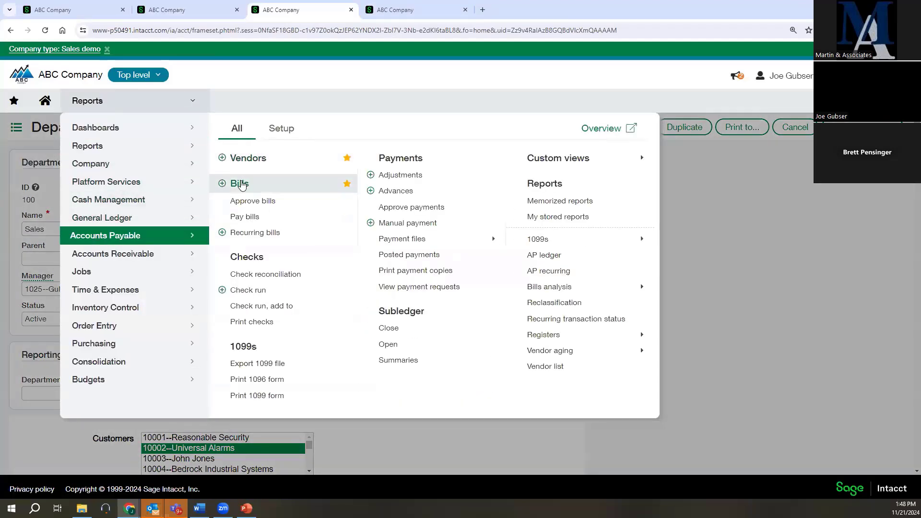
pyautogui.click(242, 185)
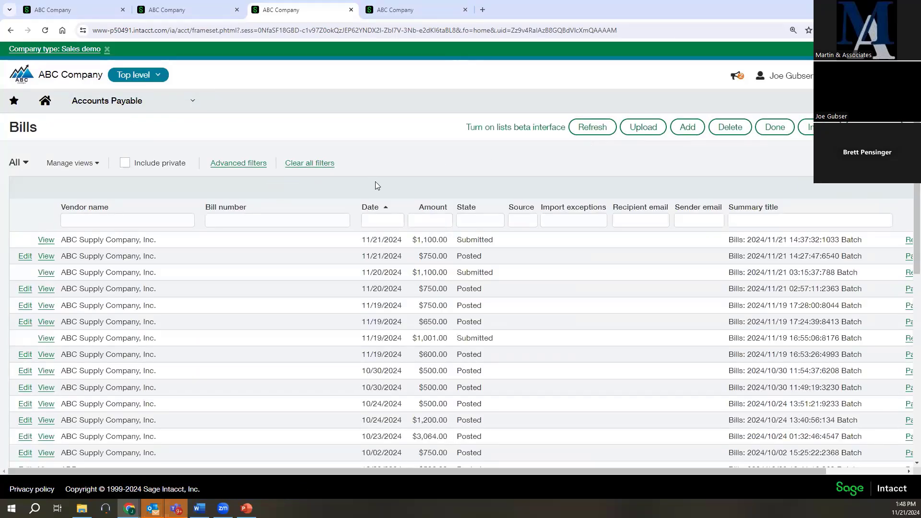
# Step: Add a new Accounts Payable bill and select ABC Supply Company, Inc. as its vendor
pyautogui.click(687, 126)
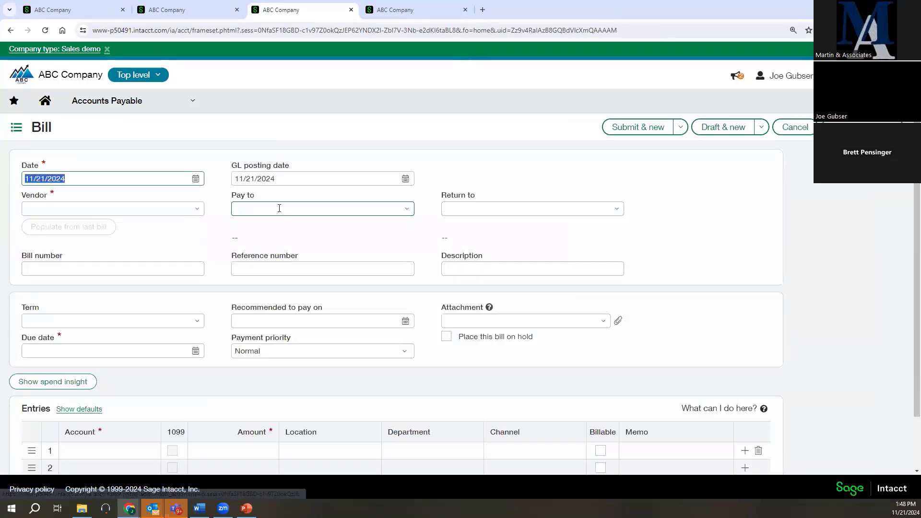
pyautogui.click(194, 209)
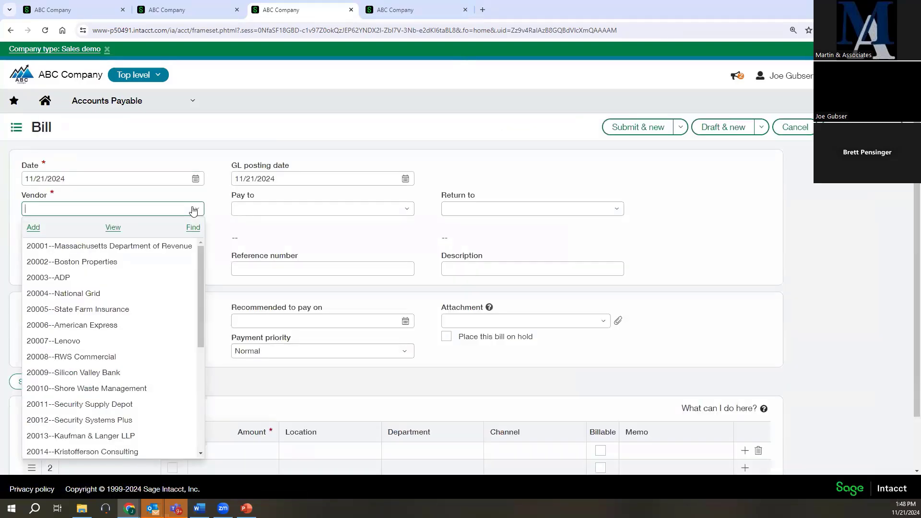
pyautogui.write('abc')
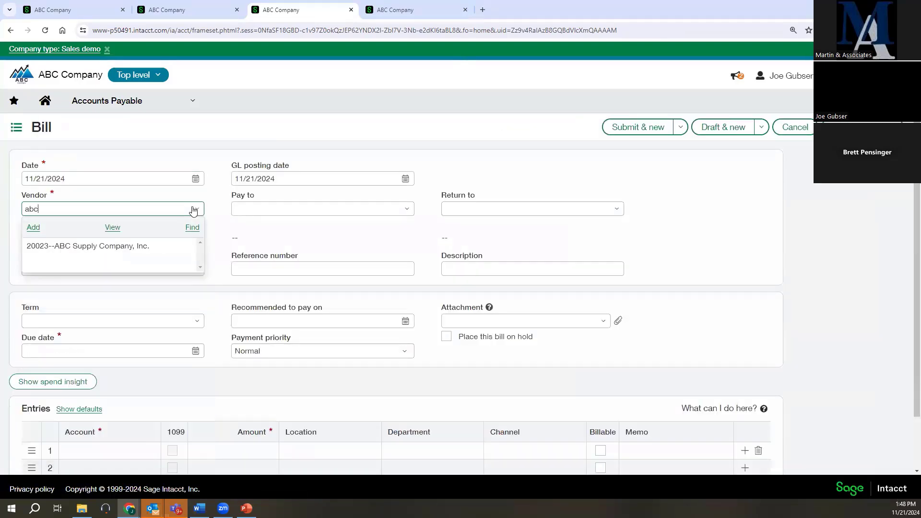
pyautogui.click(145, 245)
# Step: Fill in the bill's first entry with amount 1002, location 100--USA1, department 100--Sales and channel 100--Residential
pyautogui.scroll(-2, 138, 301)
pyautogui.click(230, 390)
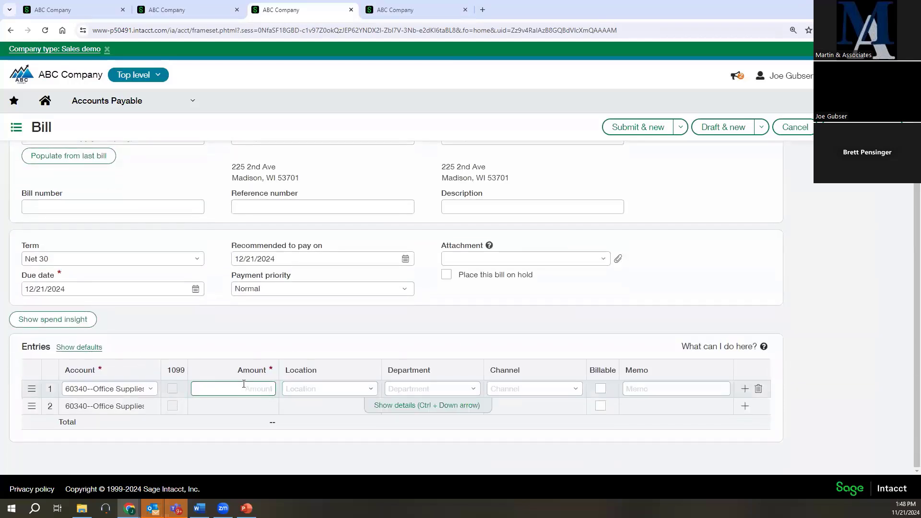
pyautogui.write('1002')
pyautogui.click(367, 389)
pyautogui.click(319, 261)
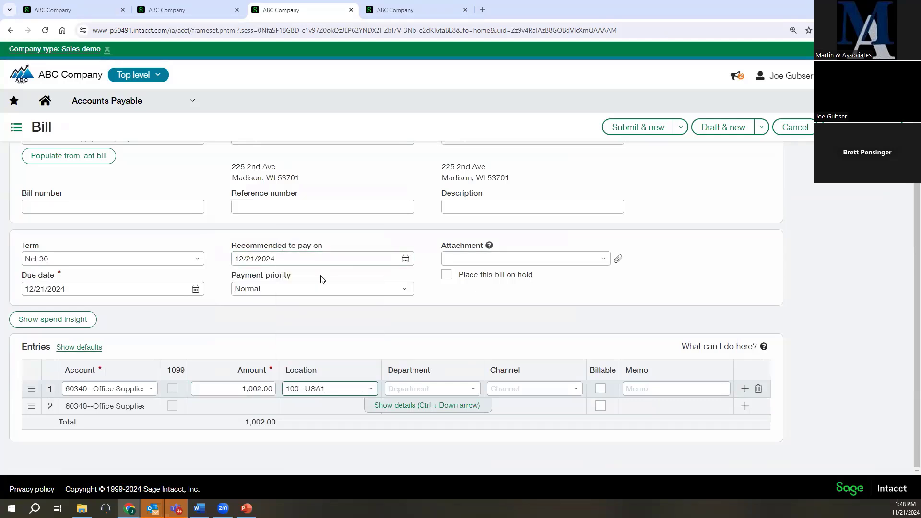
pyautogui.click(473, 389)
pyautogui.click(419, 271)
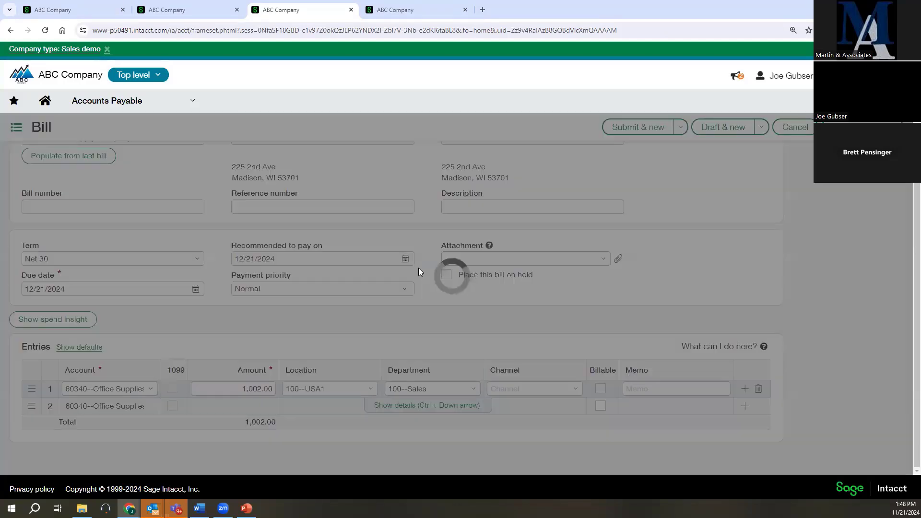
pyautogui.click(576, 389)
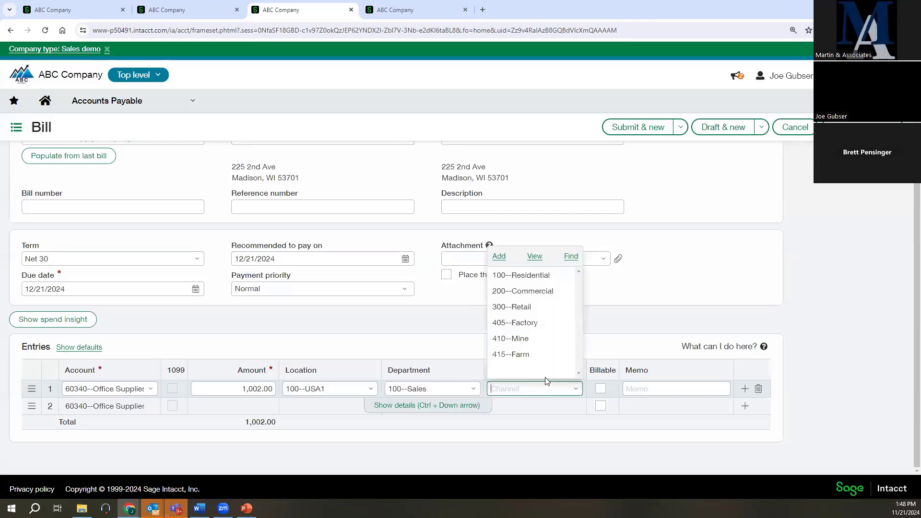
pyautogui.click(521, 275)
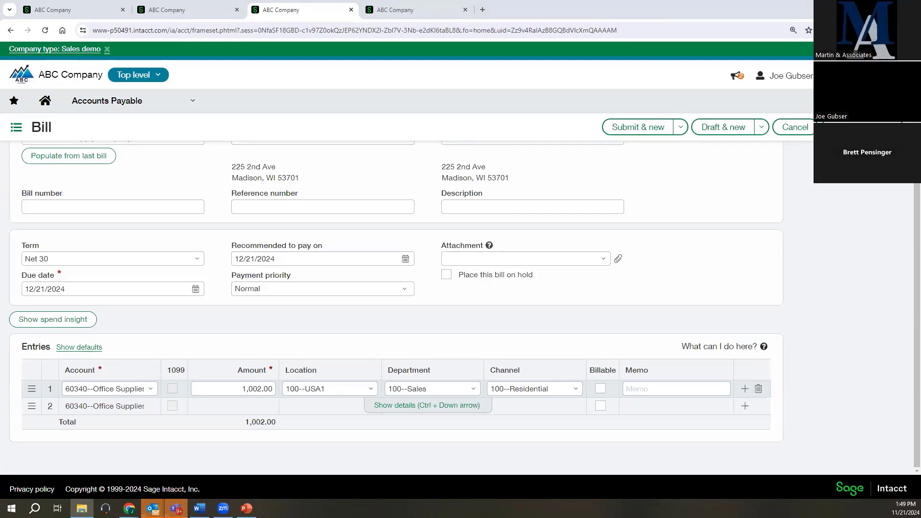
# Step: Attach the "Attachment Example IN00075" file to the bill and open its preview beside the form
pyautogui.moveTo(0, 273); pyautogui.dragTo(454, 258)
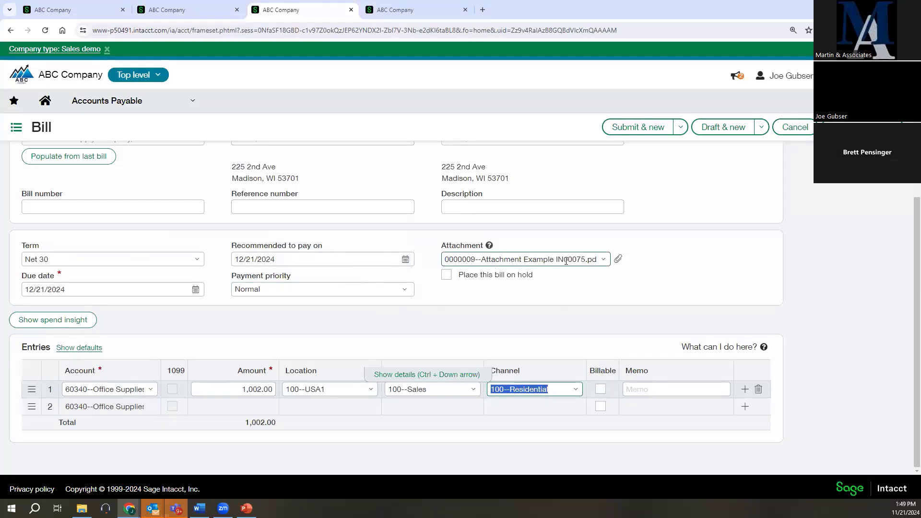
pyautogui.click(619, 261)
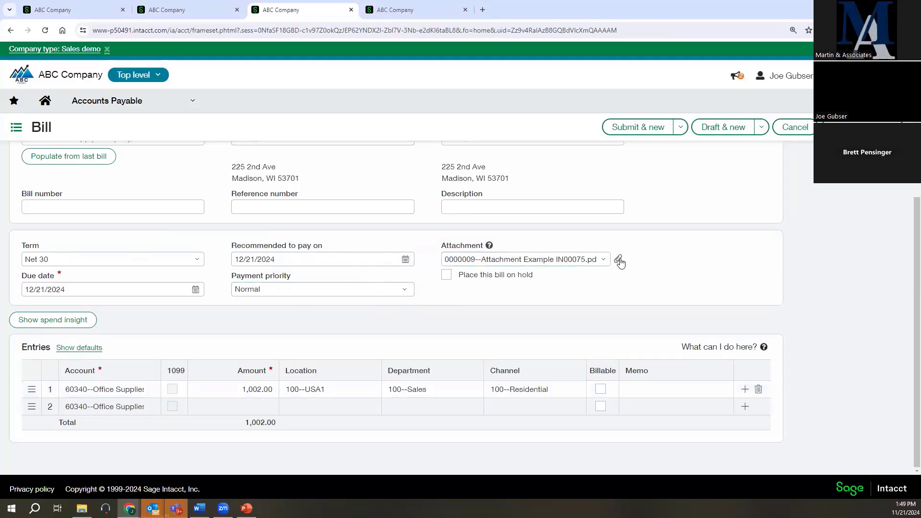
pyautogui.click(619, 261)
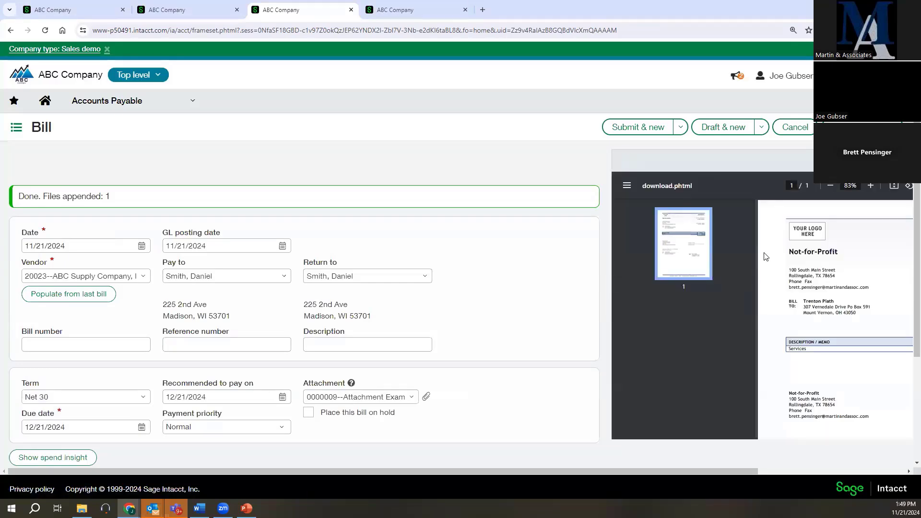
# Step: Submit the 1,002.00 ABC Supply Company bill for approval and return to the bills list
pyautogui.click(682, 134)
pyautogui.click(618, 146)
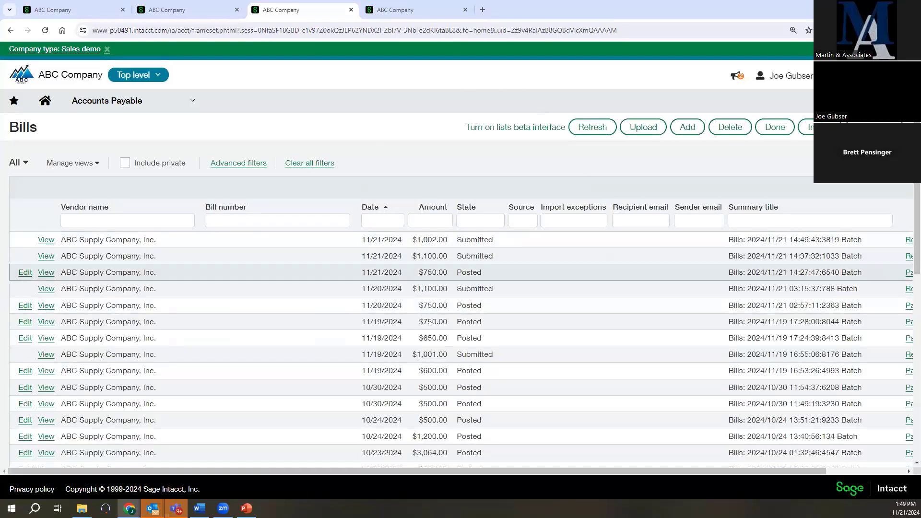
# Step: Switch to the Accounts Payable bill approval e-mail in Outlook and follow its link to the transactions to approve
pyautogui.hotkey('alt', 'Tab')
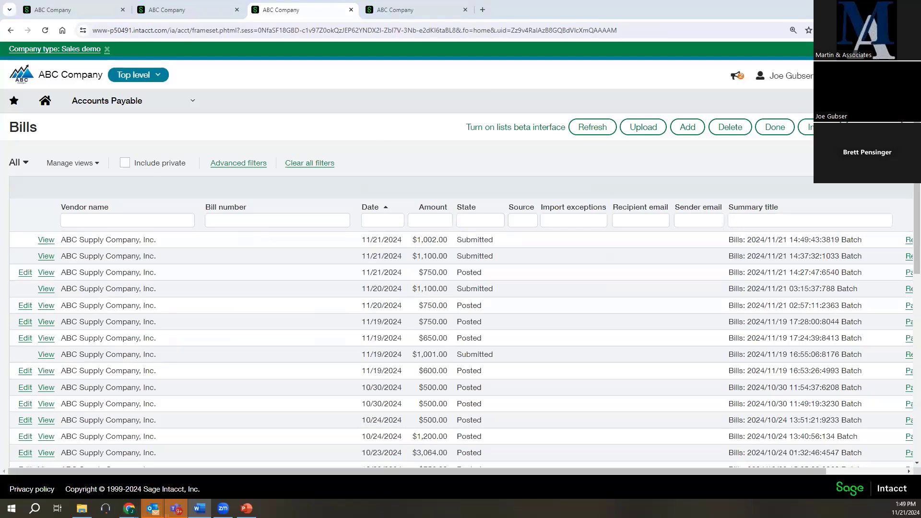
pyautogui.hotkey('alt', 'Tab')
pyautogui.hotkey('alt', 'Tab')
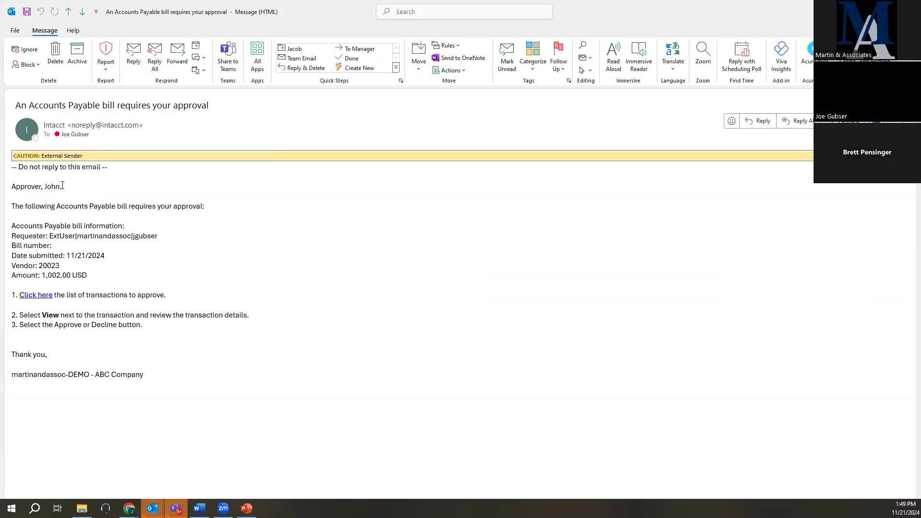
pyautogui.click(42, 300)
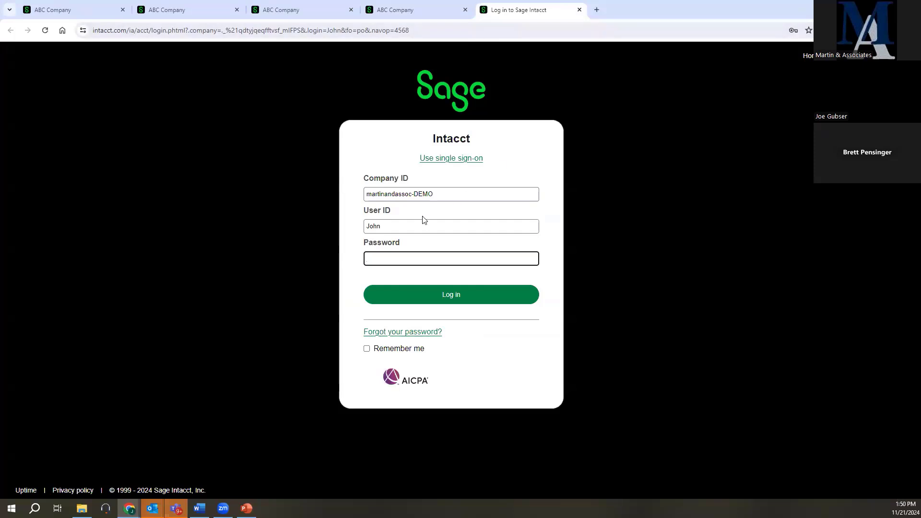
# Step: Log in to the martinandassoc-DEMO company with the approver's saved user ID and password, and continue past the Collaborate introduction to Intacct
pyautogui.click(402, 254)
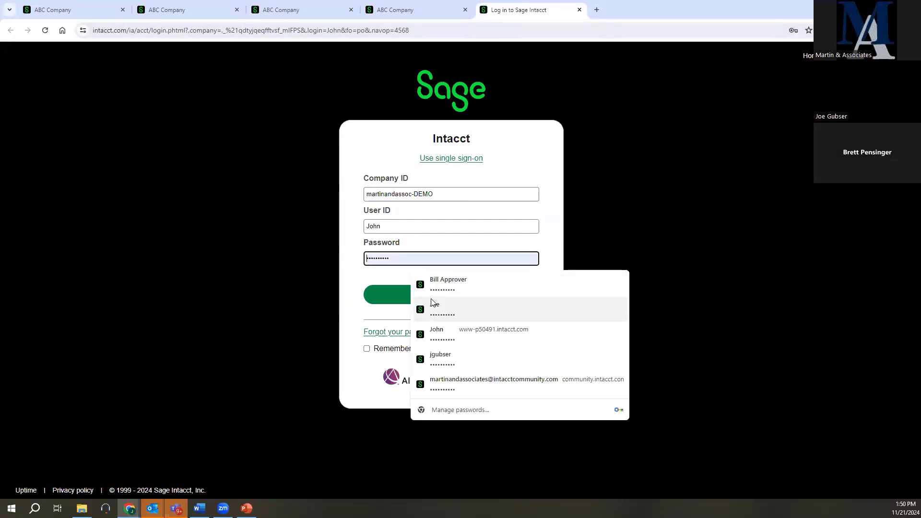
pyautogui.click(437, 334)
pyautogui.click(446, 302)
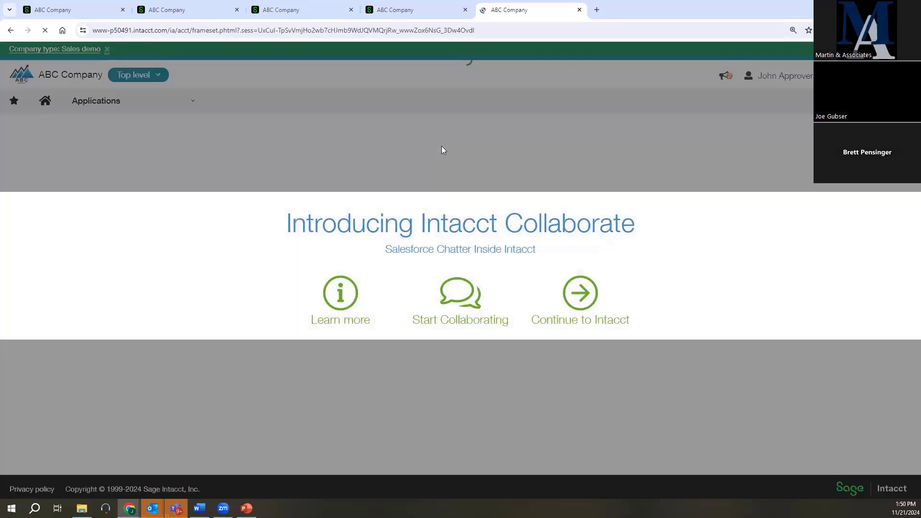
pyautogui.click(573, 301)
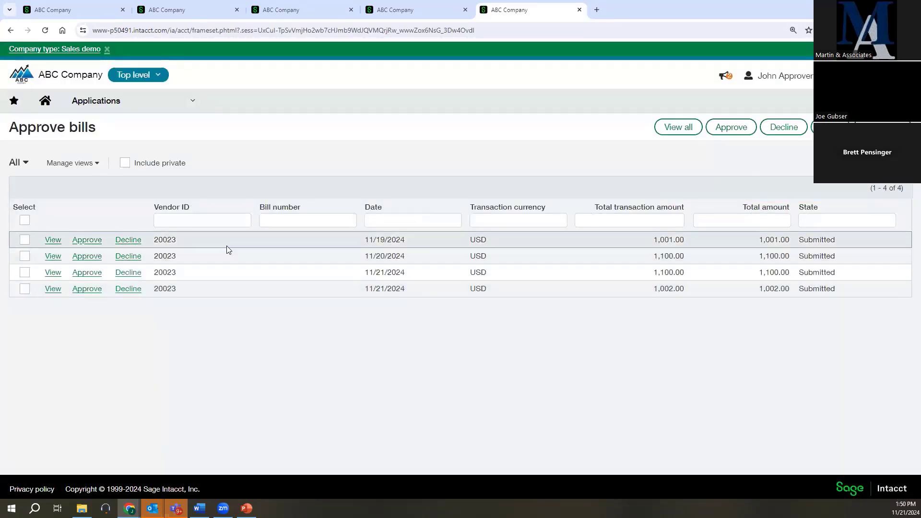
# Step: Open the submitted 1,002.00 bill dated 11/21/2024, review its details and approve it without a comment
pyautogui.click(337, 221)
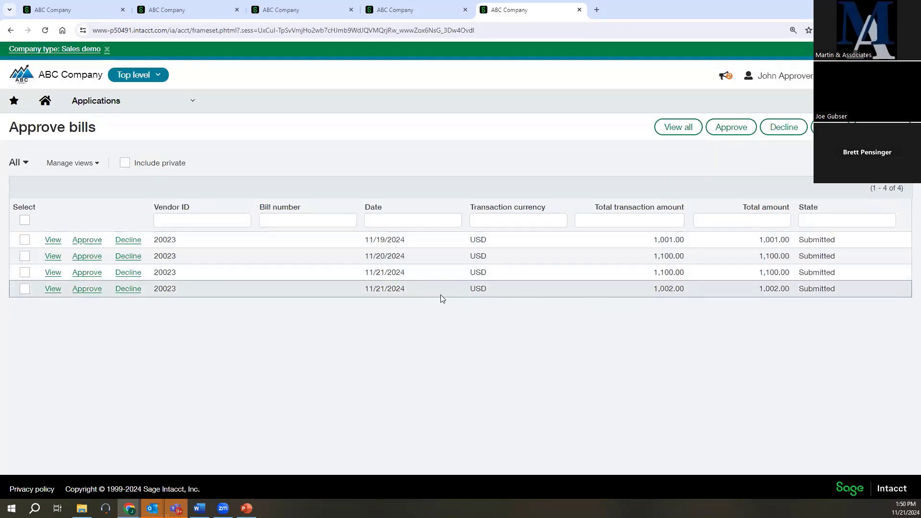
pyautogui.click(52, 289)
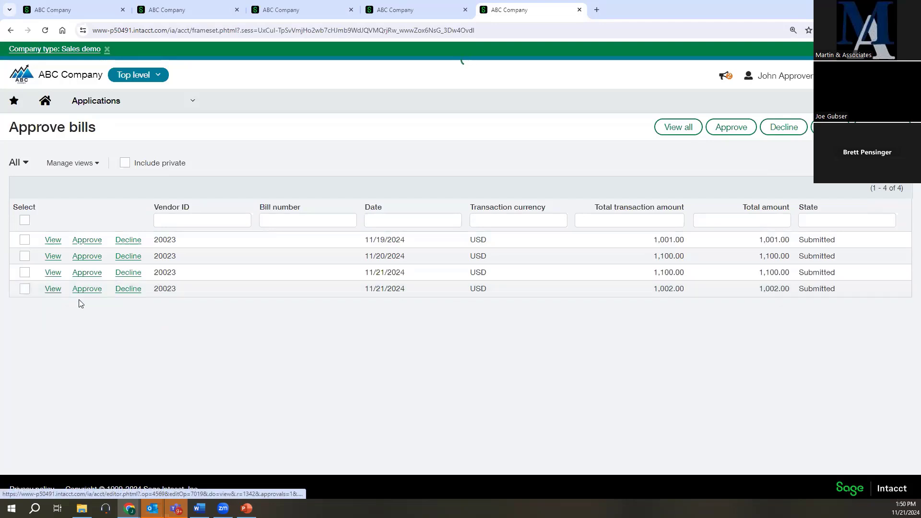
pyautogui.scroll(-3, 409, 337)
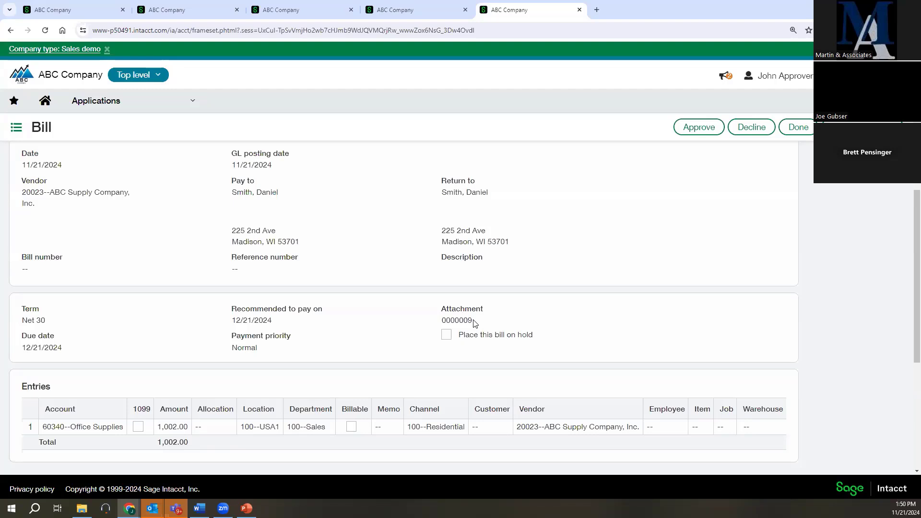
pyautogui.click(693, 127)
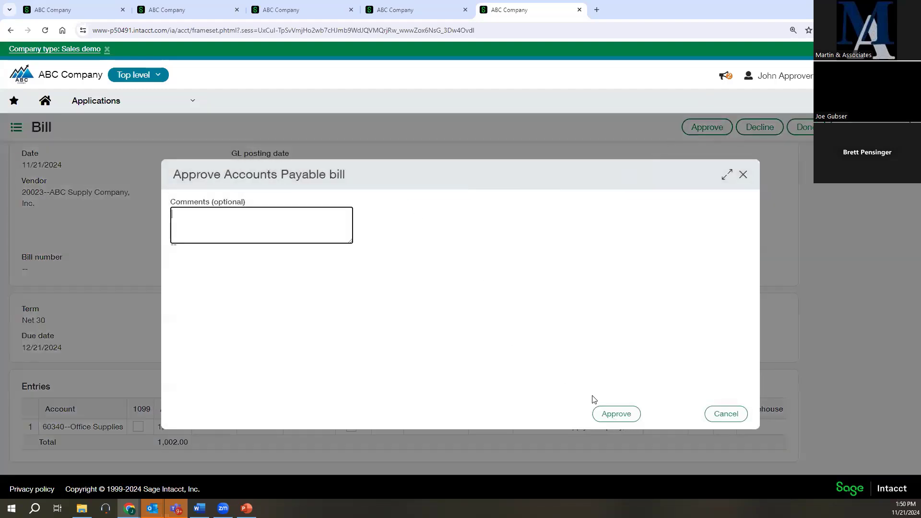
pyautogui.click(609, 412)
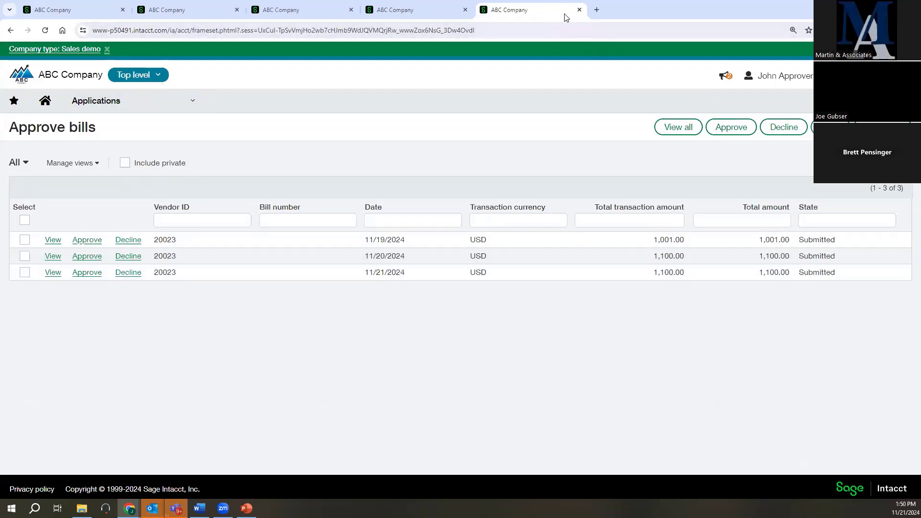
# Step: Close the approver's session tab, return to the submitter's bills list and view the 1,002.00 ABC Supply Company bill to check its approval state
pyautogui.click(579, 10)
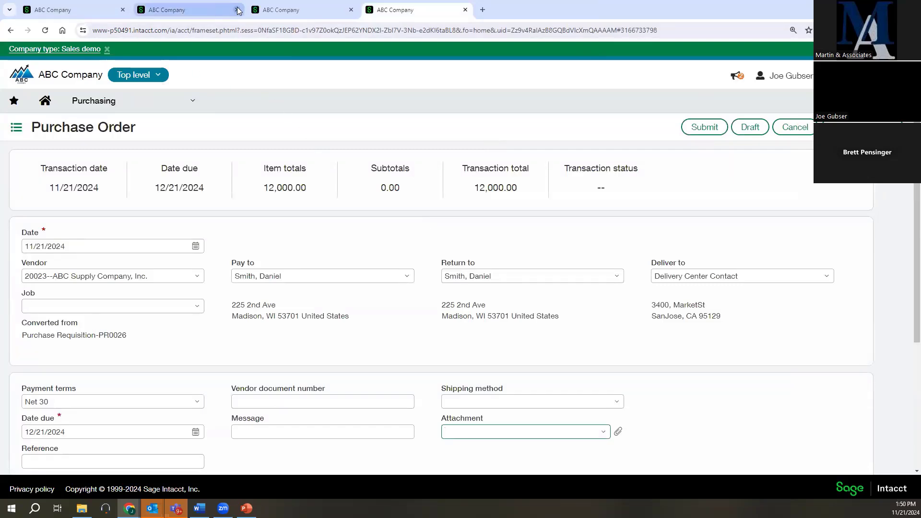
pyautogui.click(65, 12)
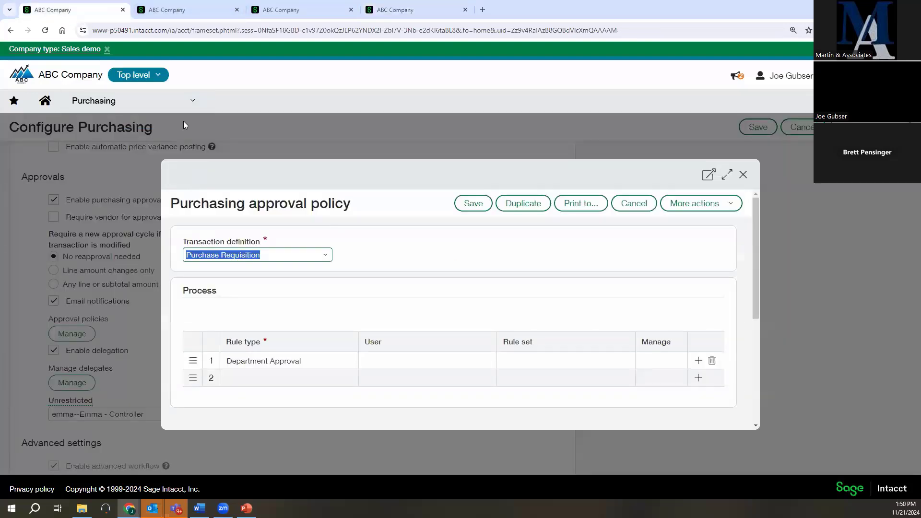
pyautogui.click(179, 11)
pyautogui.click(271, 10)
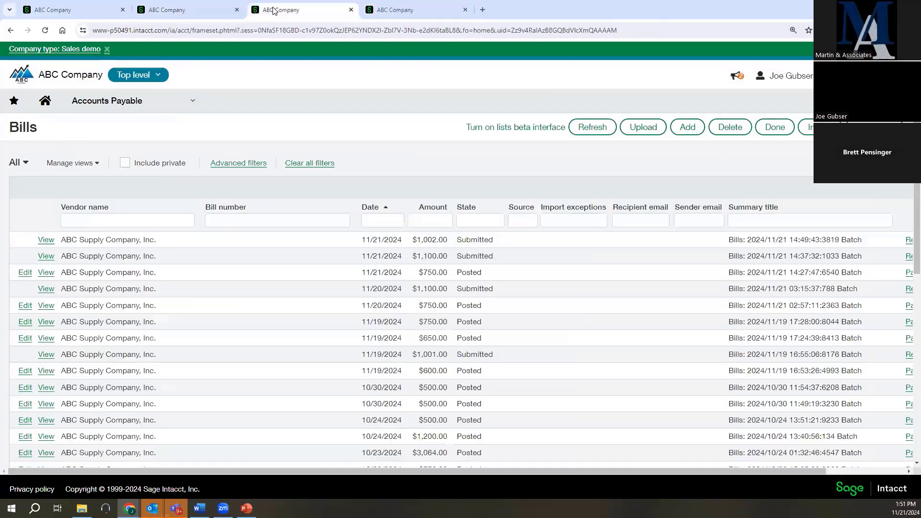
pyautogui.click(46, 240)
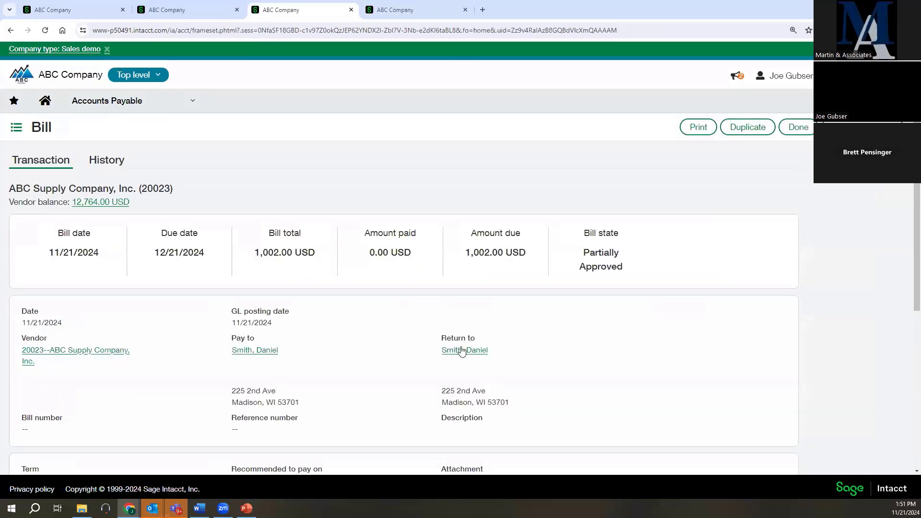
pyautogui.scroll(-2, 475, 391)
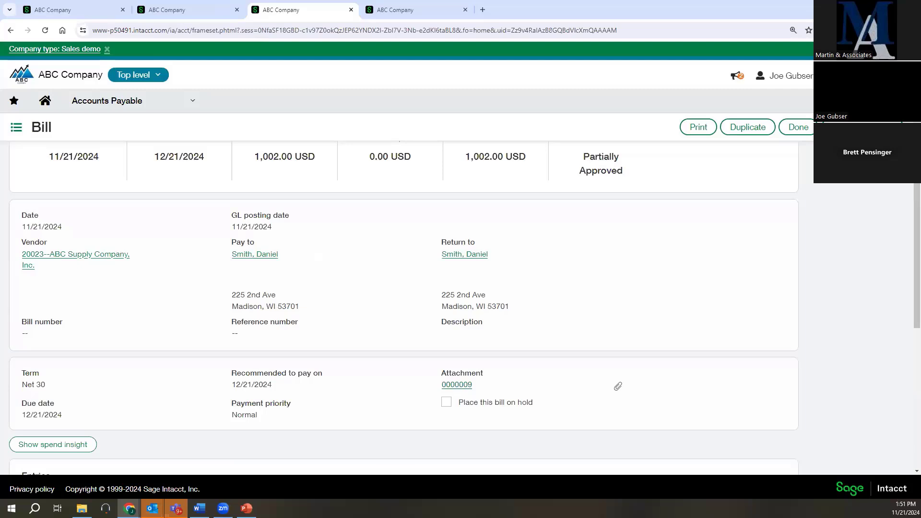
# Step: Switch to the Approval Processes presentation in PowerPoint and show the Upcoming Sage Intacct Webinars slide
pyautogui.click(247, 508)
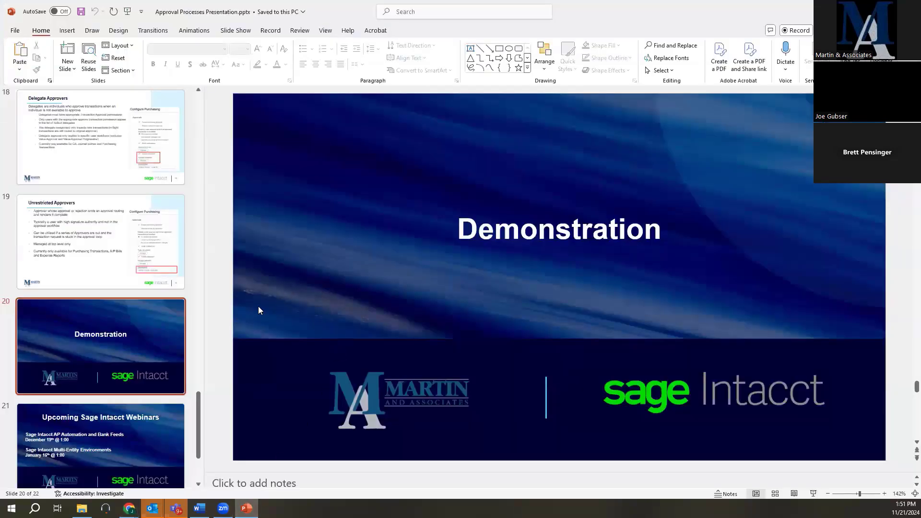
pyautogui.scroll(-1, 282, 311)
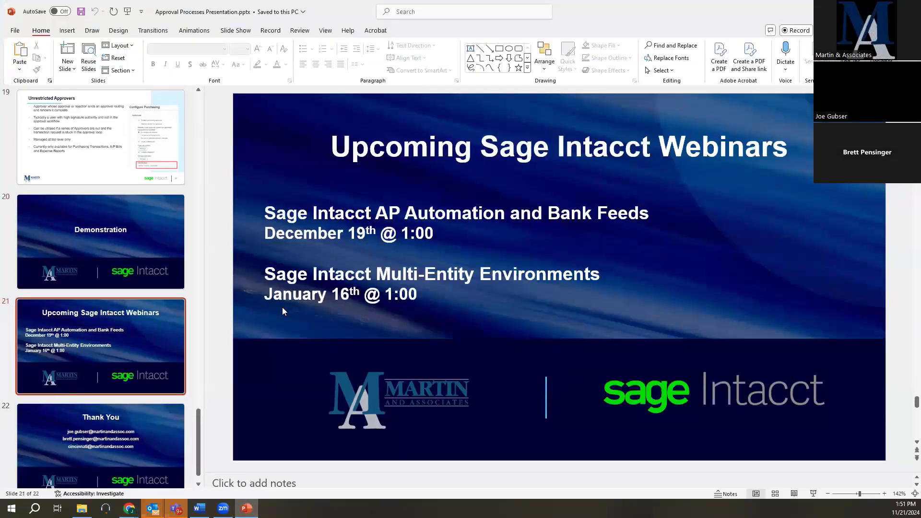